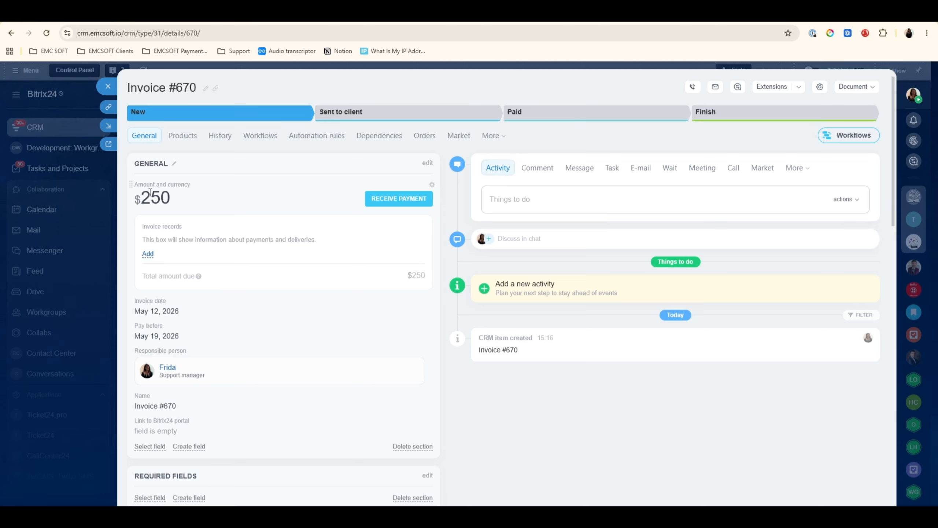
- Review the invoice's amount, dates, recipient and beneficiary account sections
scroll(174, 197, down, 3)
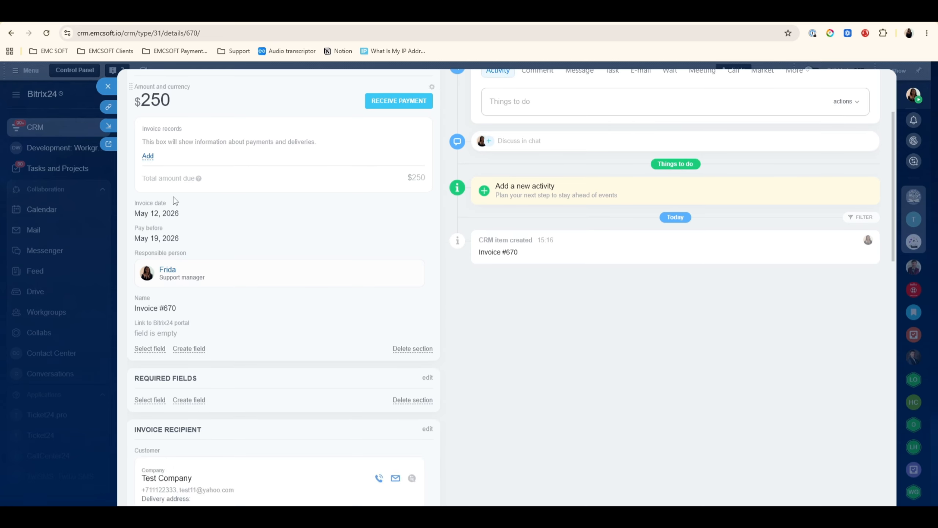
scroll(178, 231, down, 1)
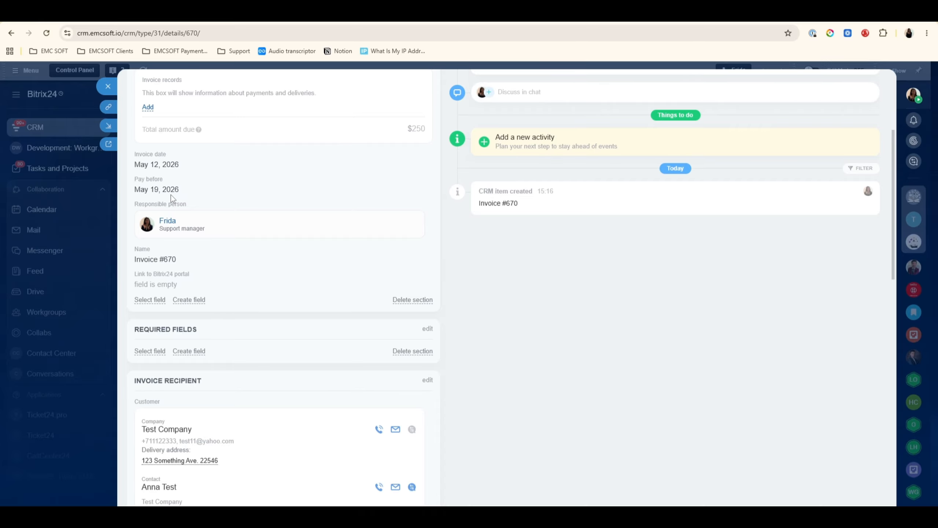
scroll(171, 199, down, 3)
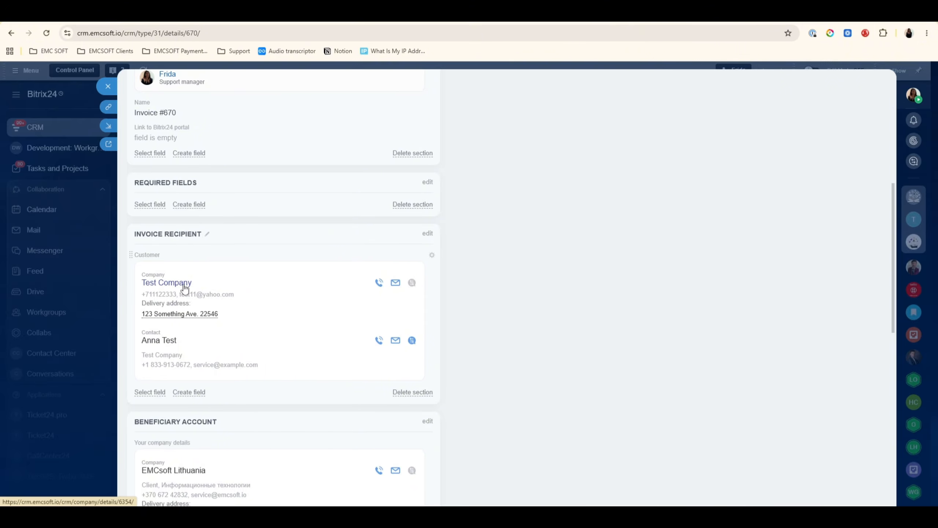
scroll(437, 144, down, 1)
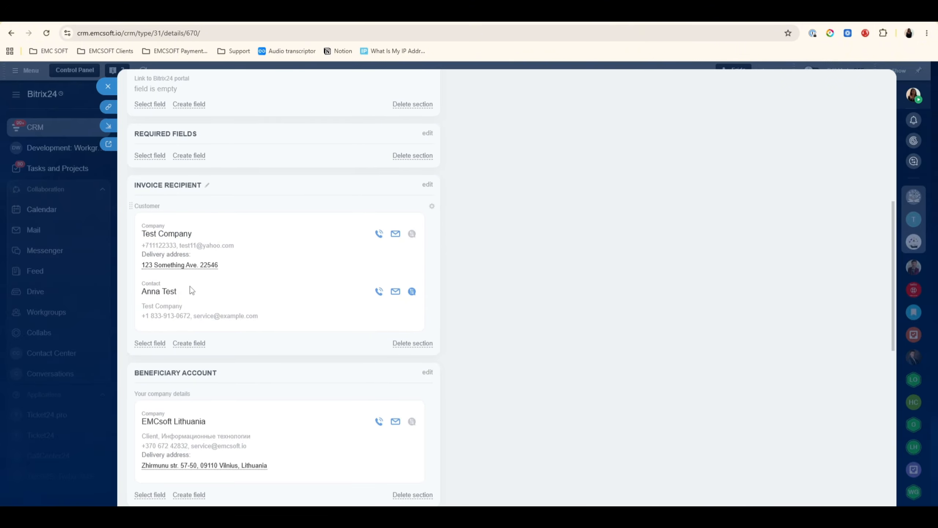
scroll(166, 275, down, 3)
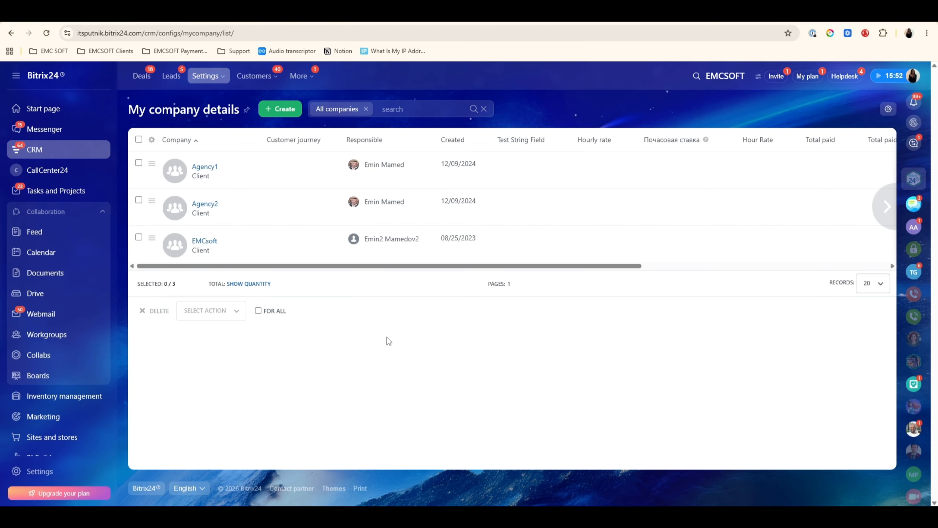
- Go to My company details in the CRM settings and open the EMCsoft company record
click(223, 81)
mouse_move(219, 80)
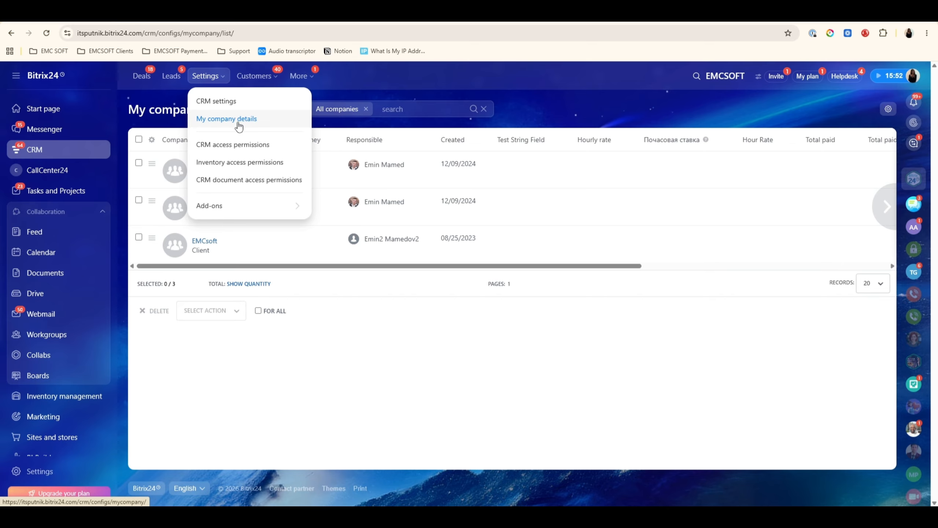
click(220, 120)
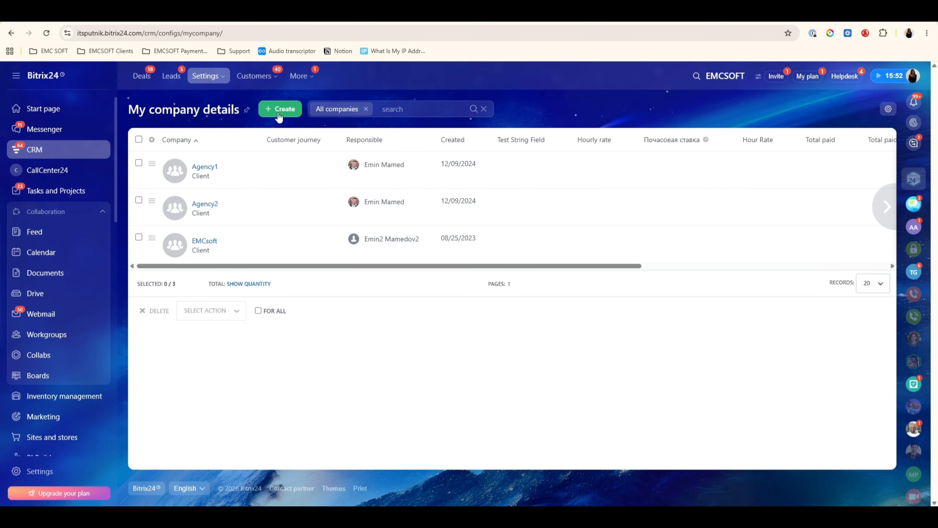
click(205, 241)
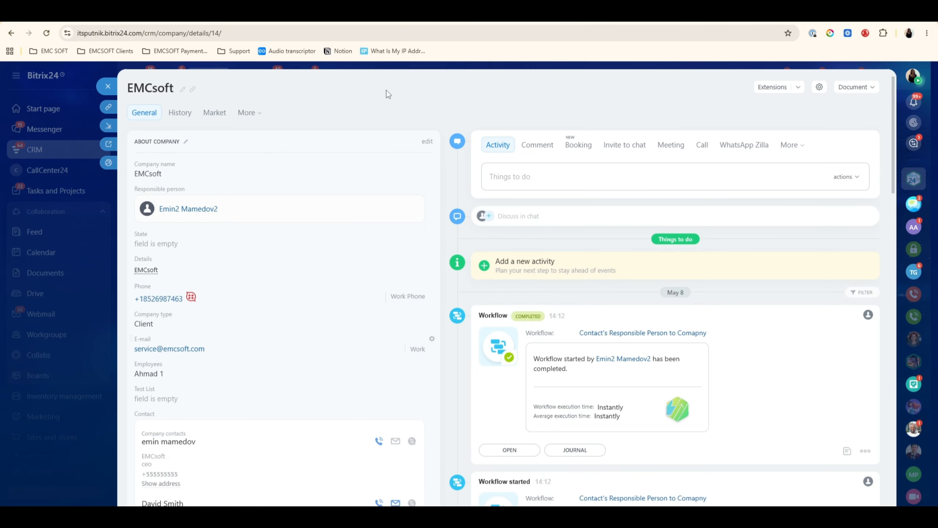
- Open EMCsoft's company details form and review its VAT ID, address, signature, stamp and banking fields
scroll(236, 168, down, 1)
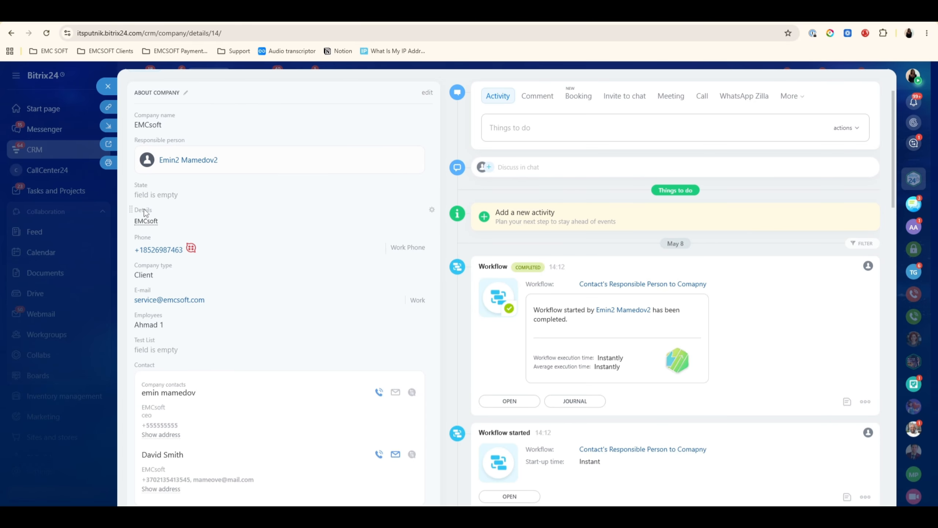
click(427, 93)
scroll(417, 173, down, 1)
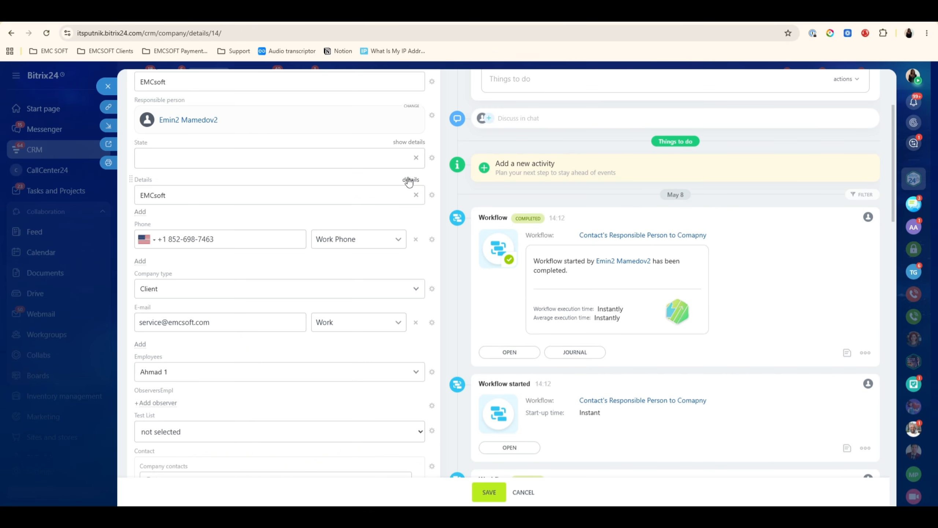
click(407, 180)
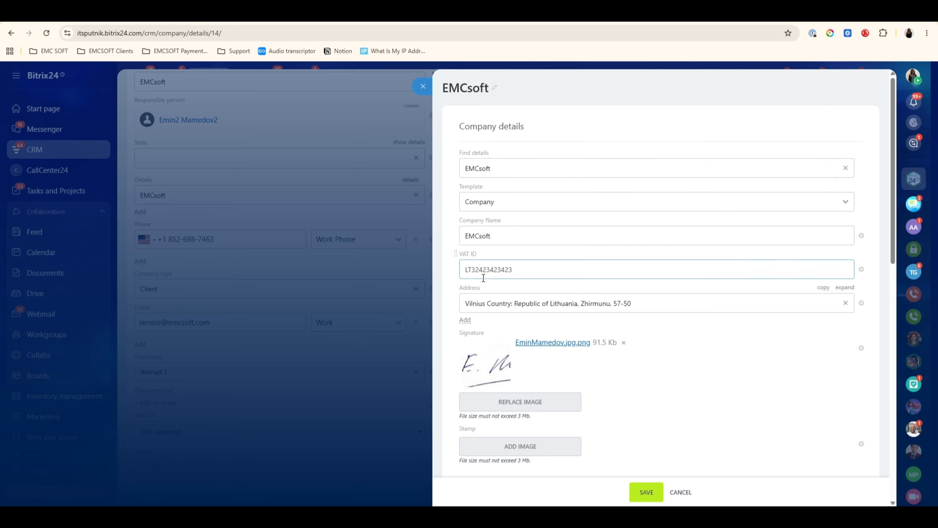
scroll(498, 238, down, 1)
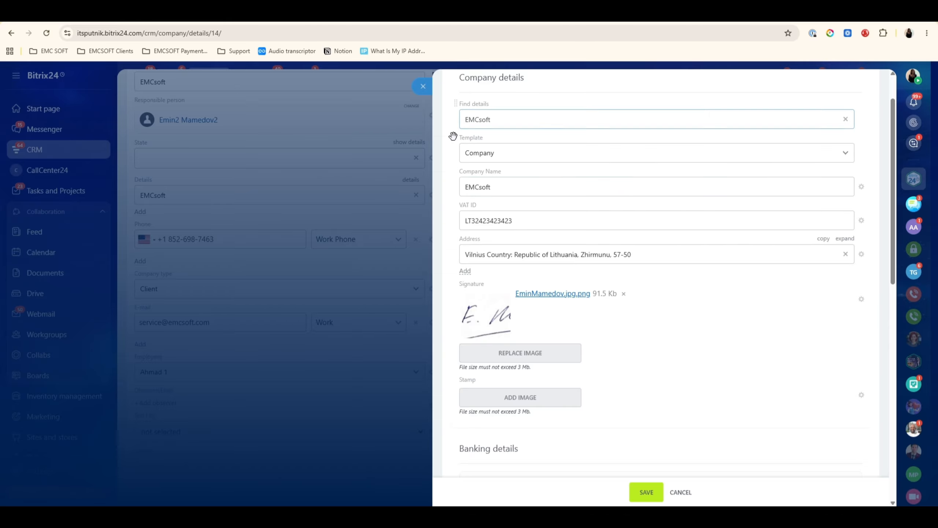
scroll(468, 155, down, 3)
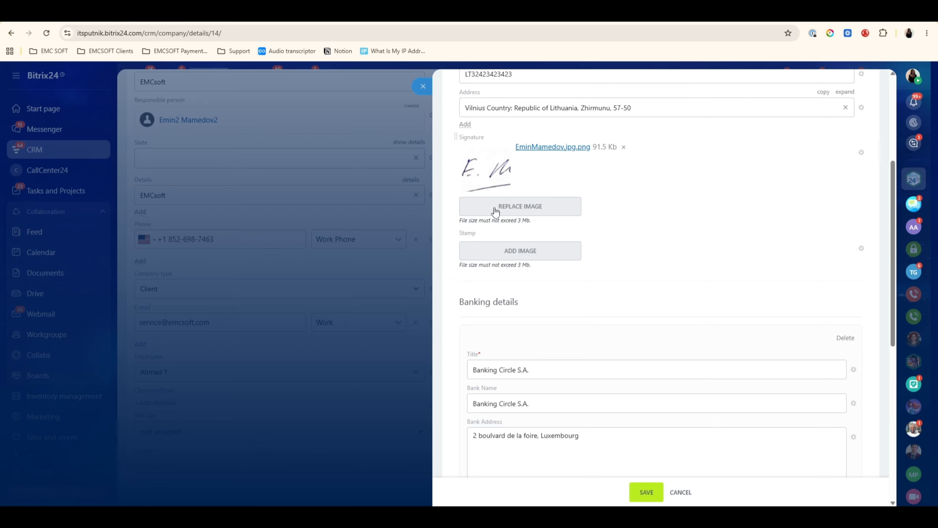
scroll(523, 249, down, 2)
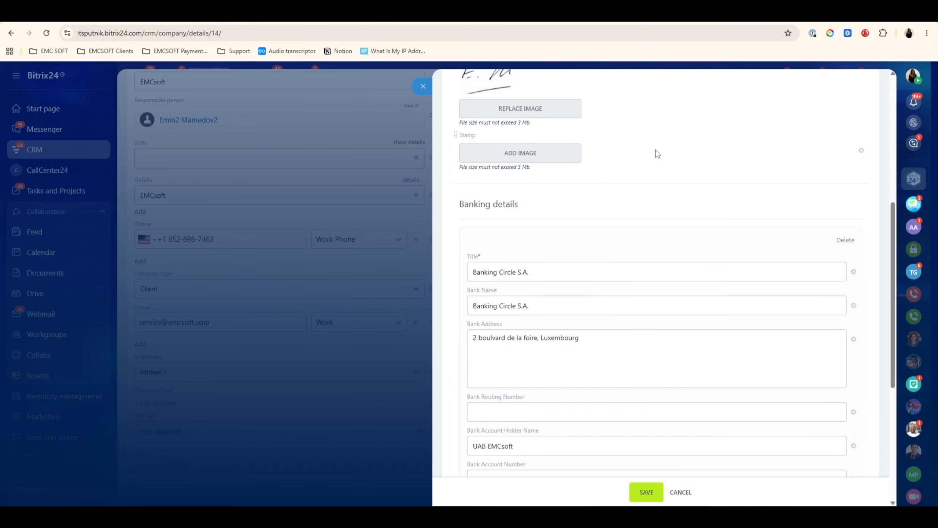
scroll(657, 154, down, 3)
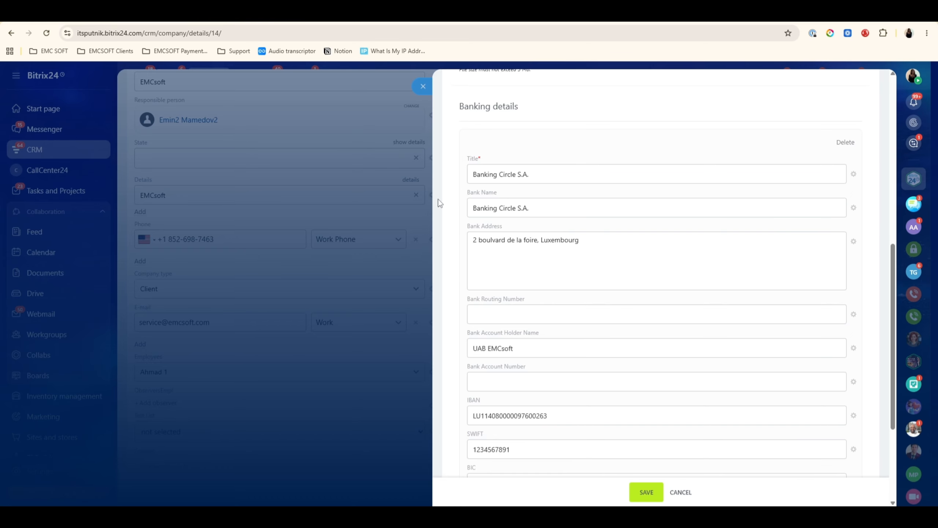
scroll(620, 244, down, 5)
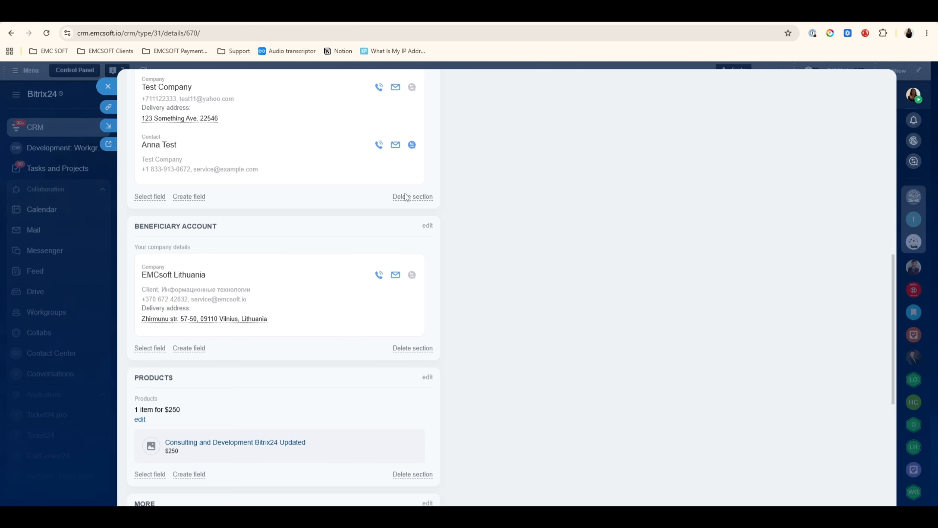
- Check the products on the invoice and generate a document with the Invoice in USD from EMCsoft International template
scroll(229, 298, down, 7)
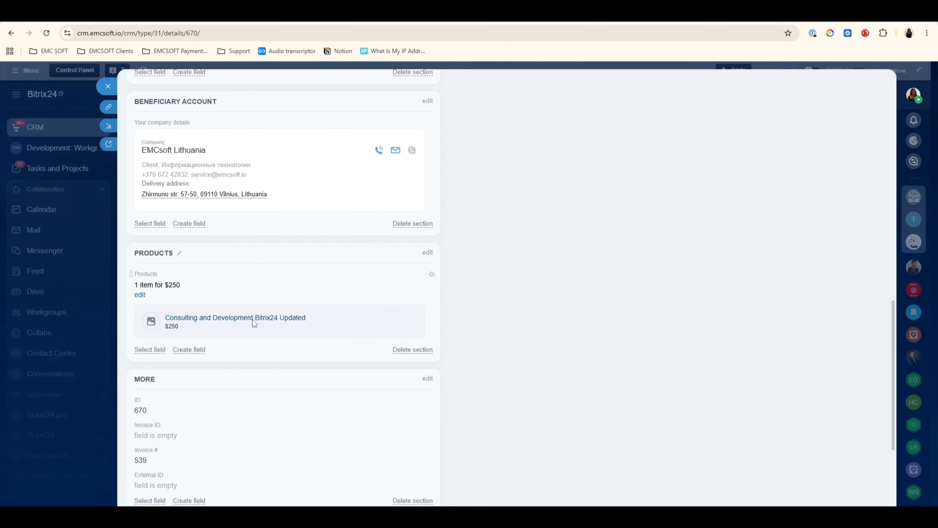
scroll(259, 454, up, 15)
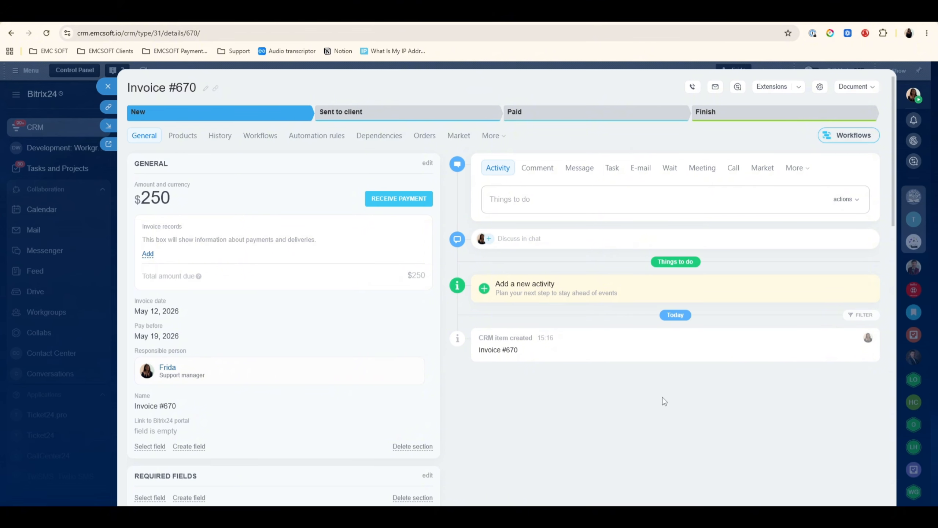
click(859, 89)
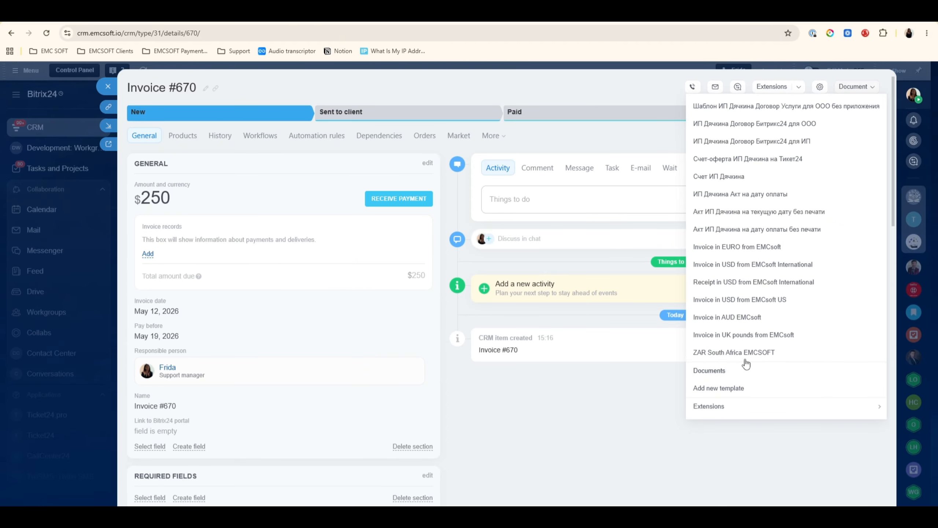
click(760, 269)
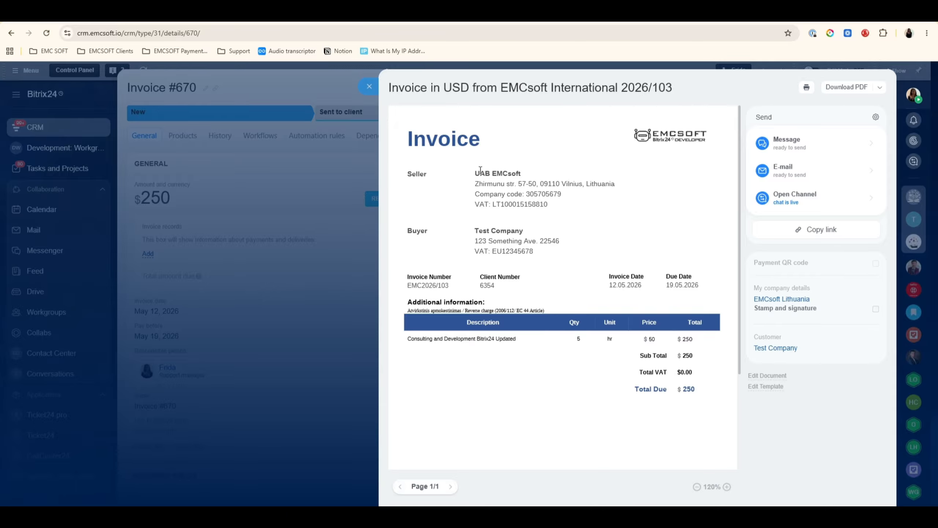
- Examine the generated invoice's seller and buyer details, line items, totals and payment details
drag(478, 175, 560, 209)
click(559, 209)
scroll(522, 305, down, 1)
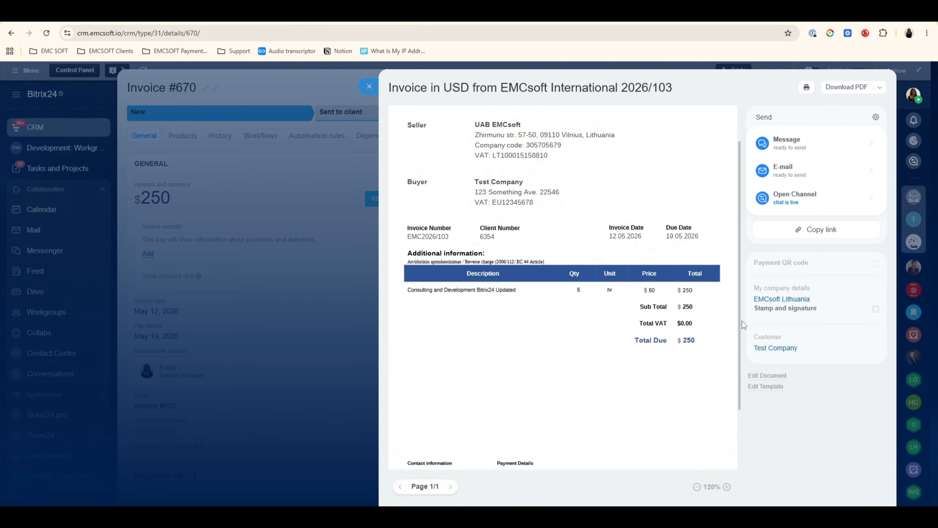
scroll(674, 273, down, 2)
scroll(544, 430, up, 3)
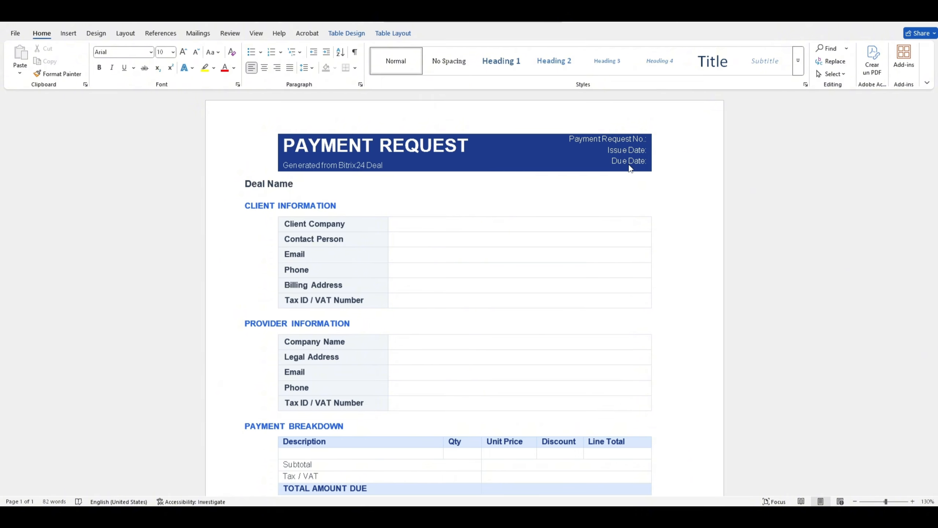
- Review the sections of the Payment Request template in Word, from client information to payment instructions
scroll(630, 170, down, 1)
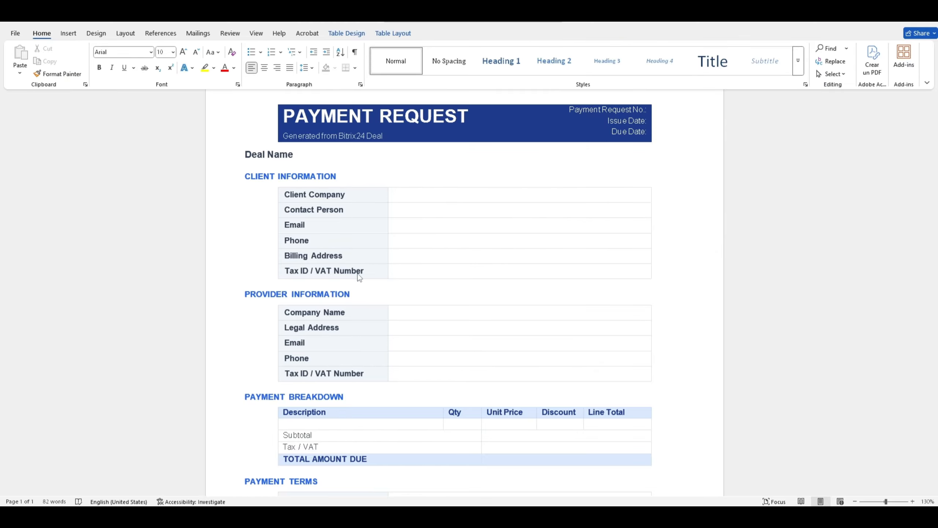
scroll(387, 271, down, 1)
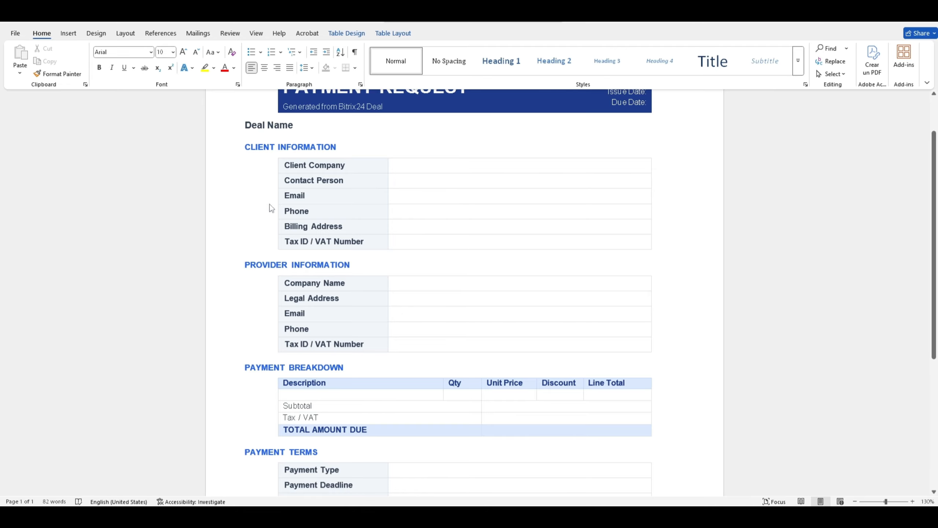
scroll(269, 204, down, 1)
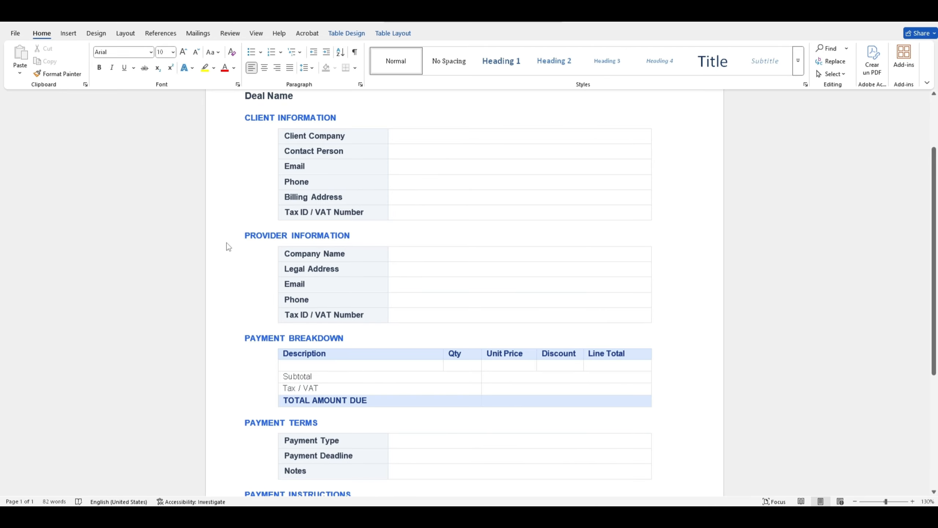
scroll(370, 295, down, 2)
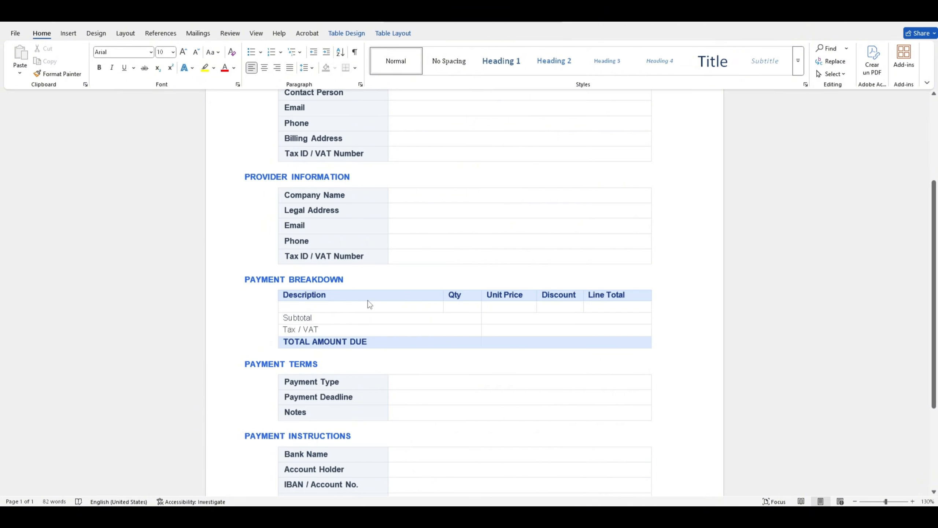
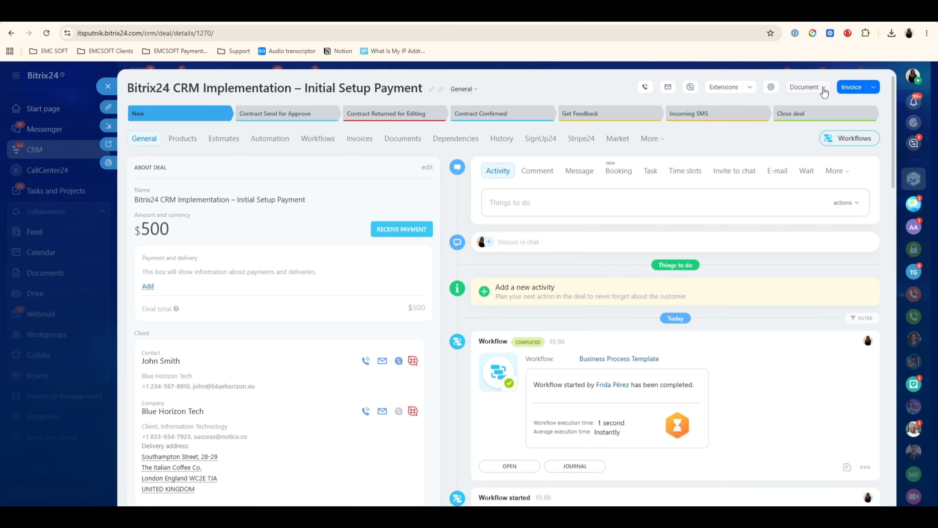
- From the deal in Bitrix24, open the document templates list and show the symbolic codes of the available fields
click(823, 89)
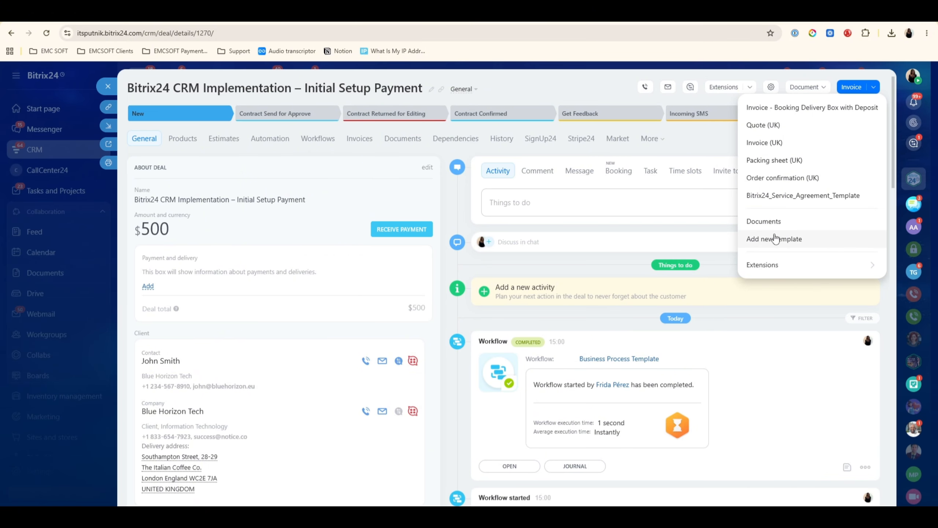
click(798, 240)
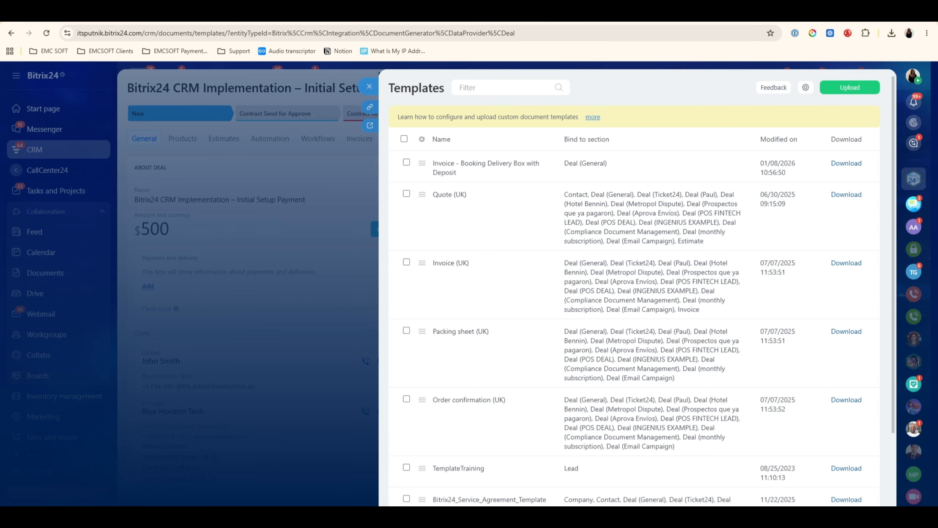
click(806, 90)
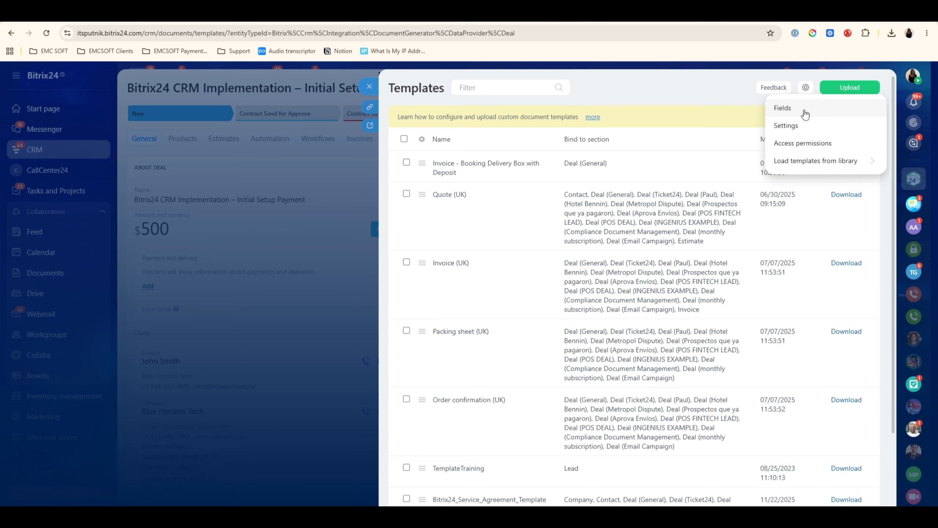
click(780, 111)
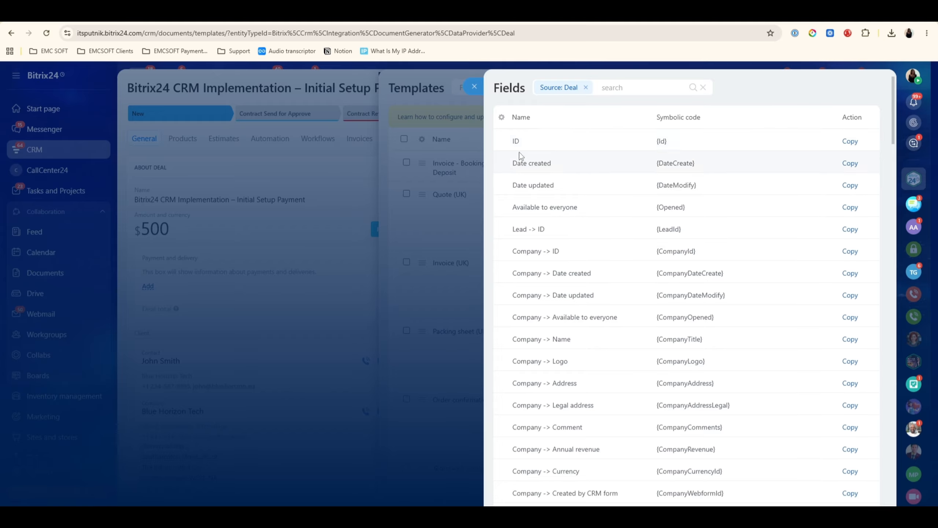
- Copy the deal's ID field code {Id} and paste it after "Payment Request No.:" in the Word template header
click(849, 141)
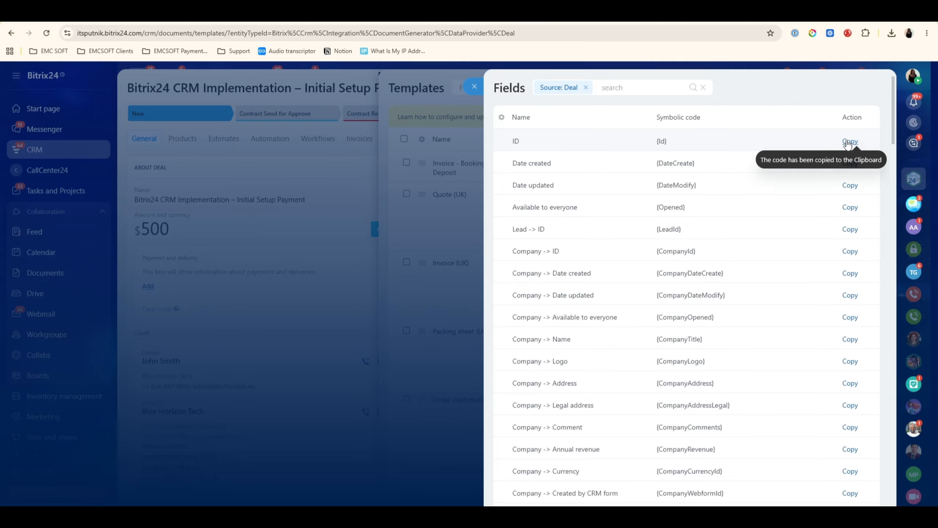
click(563, 517)
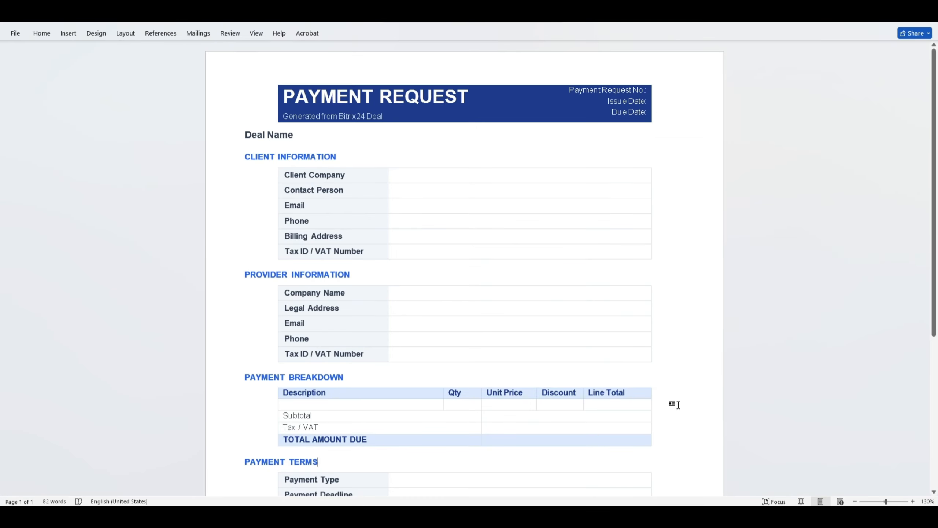
click(653, 90)
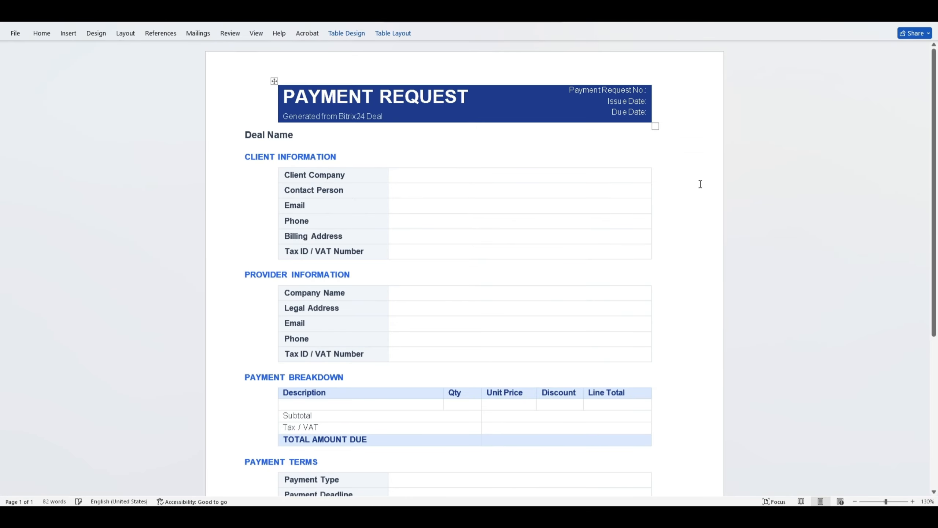
key(ctrl+v)
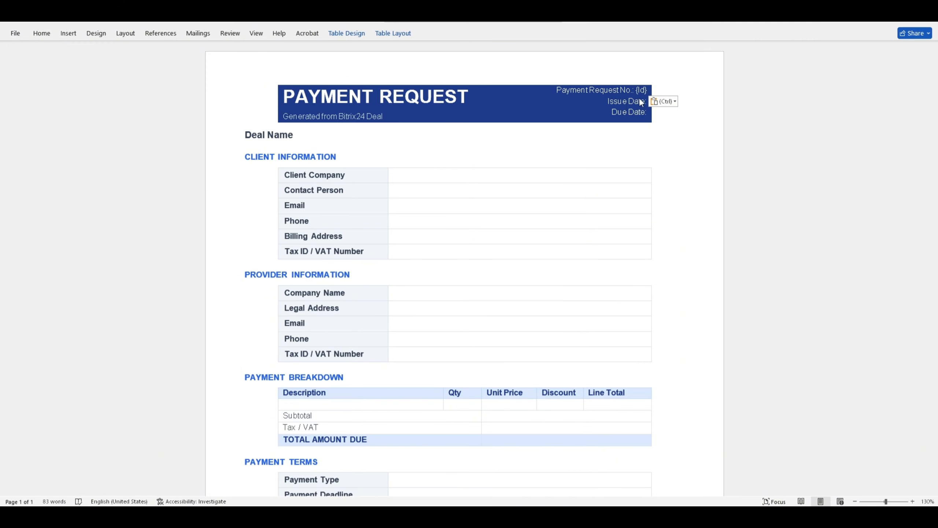
key(alt+Tab)
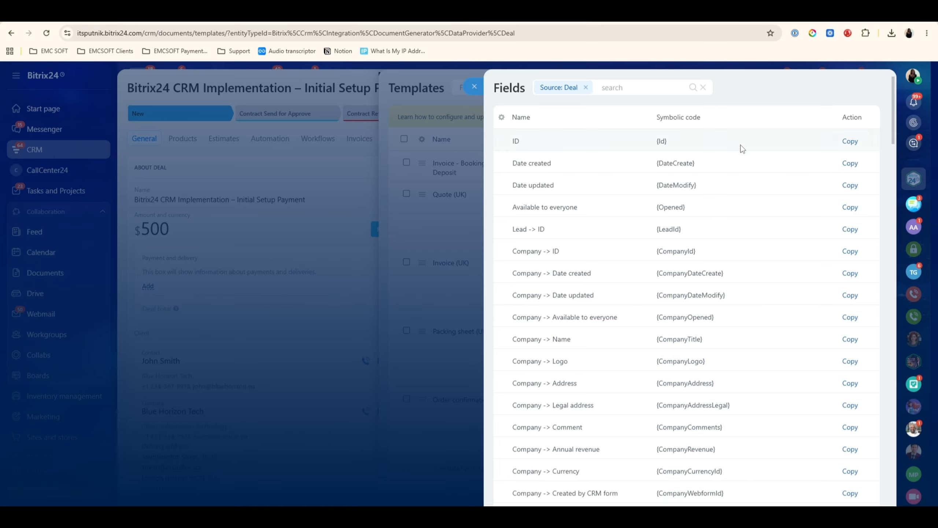
click(643, 87)
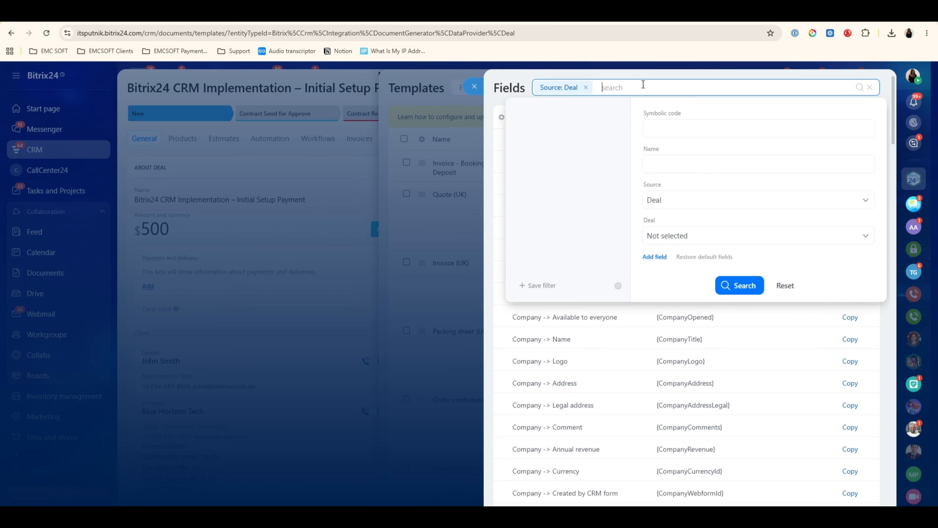
text(current)
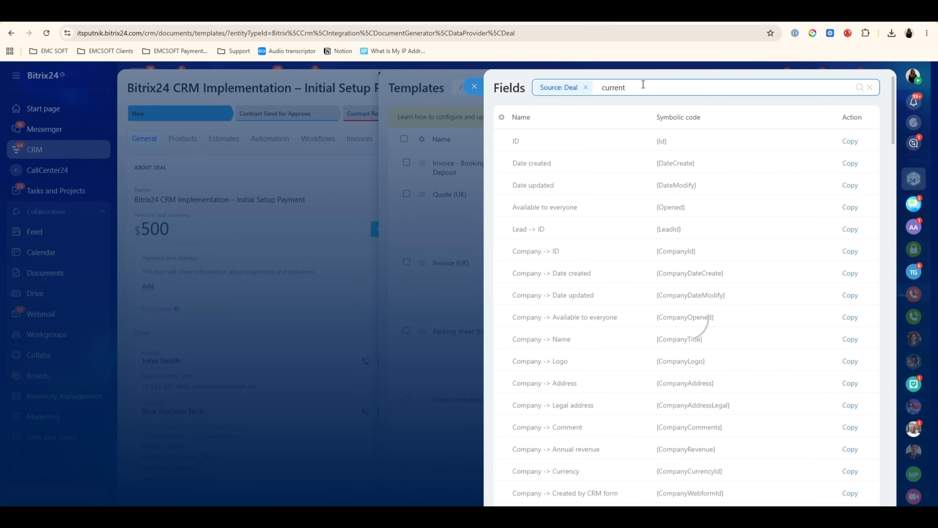
text( date)
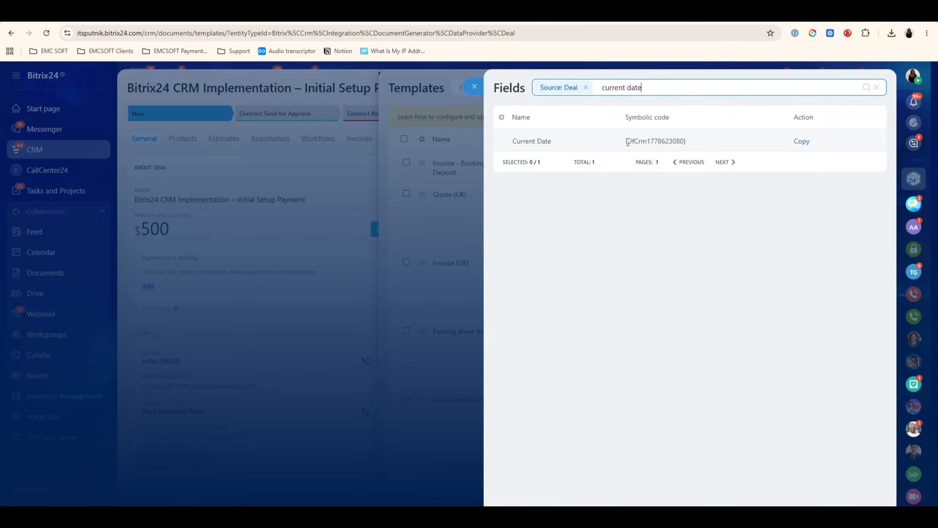
drag(627, 143, 685, 139)
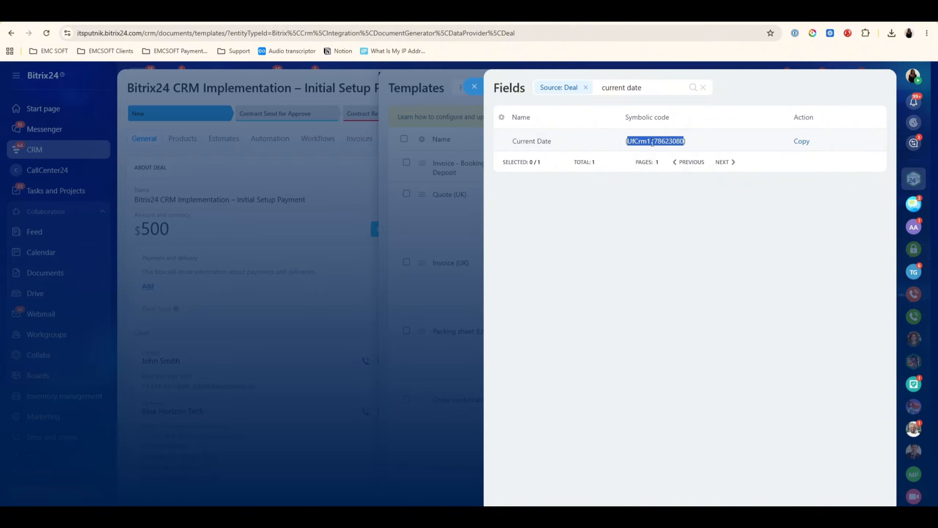
click(801, 142)
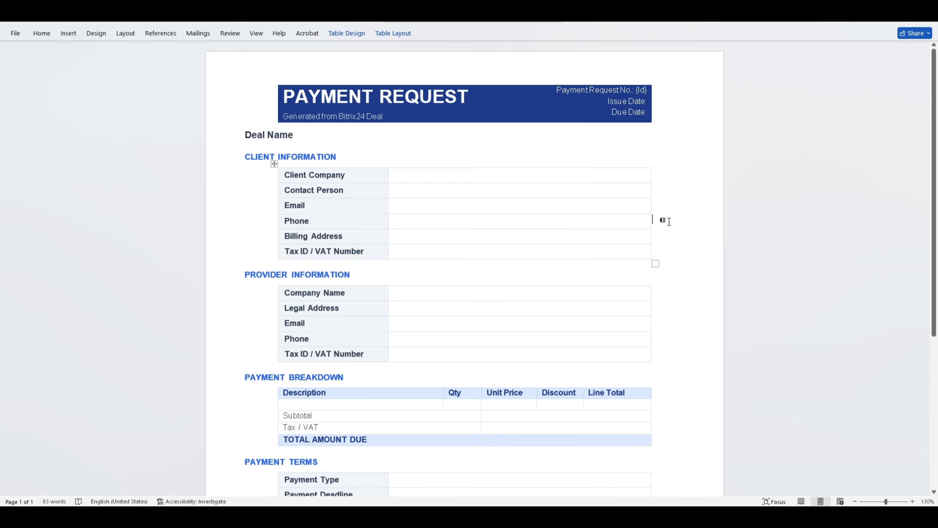
click(649, 105)
key(ctrl+v)
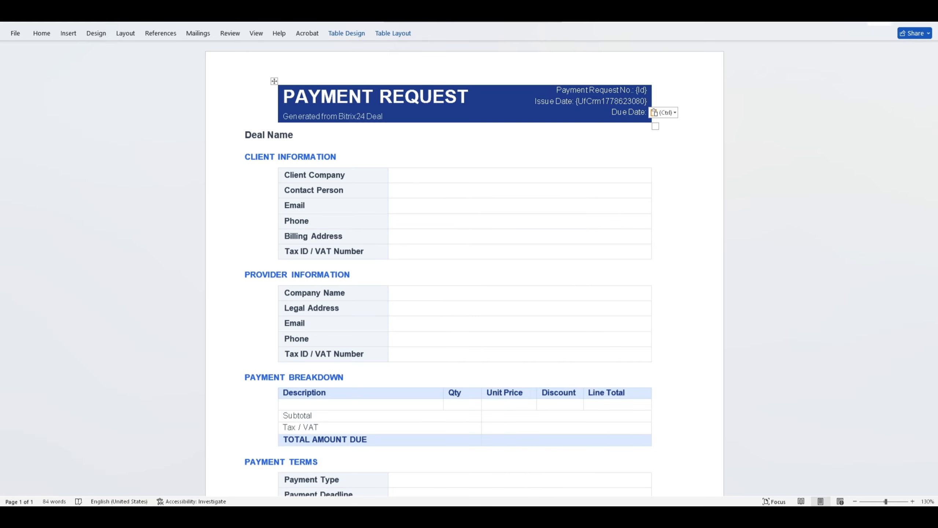
- Open the list of custom deal fields in the Bitrix24 CRM settings and search it for "current"
key(alt+Tab)
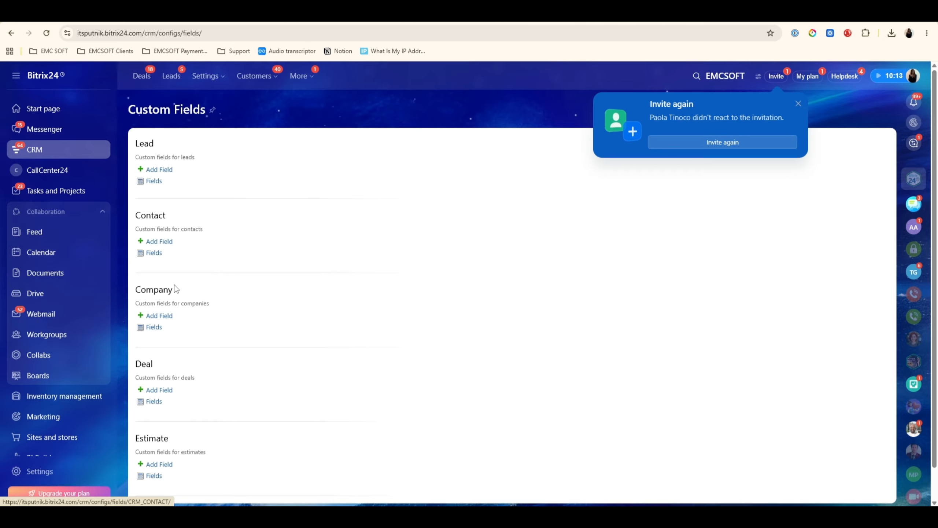
scroll(175, 284, down, 1)
click(155, 366)
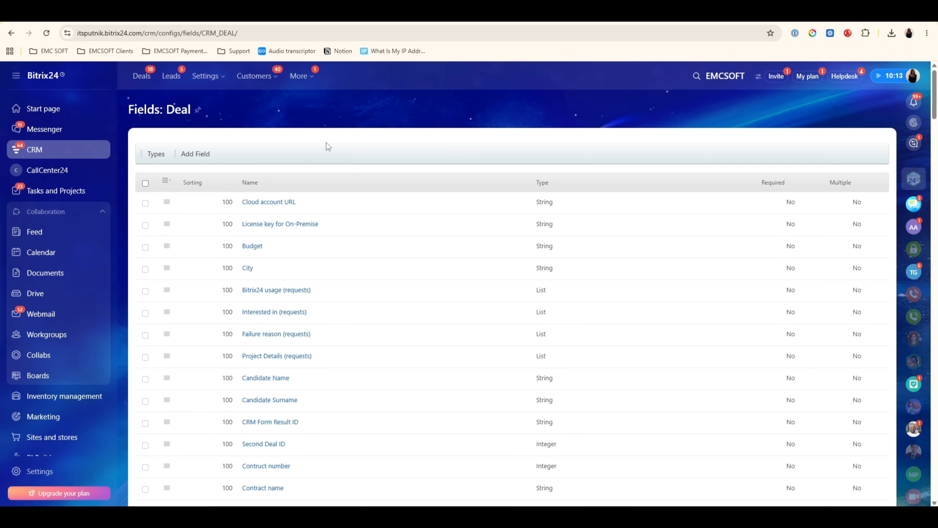
key(ctrl+f)
text(current)
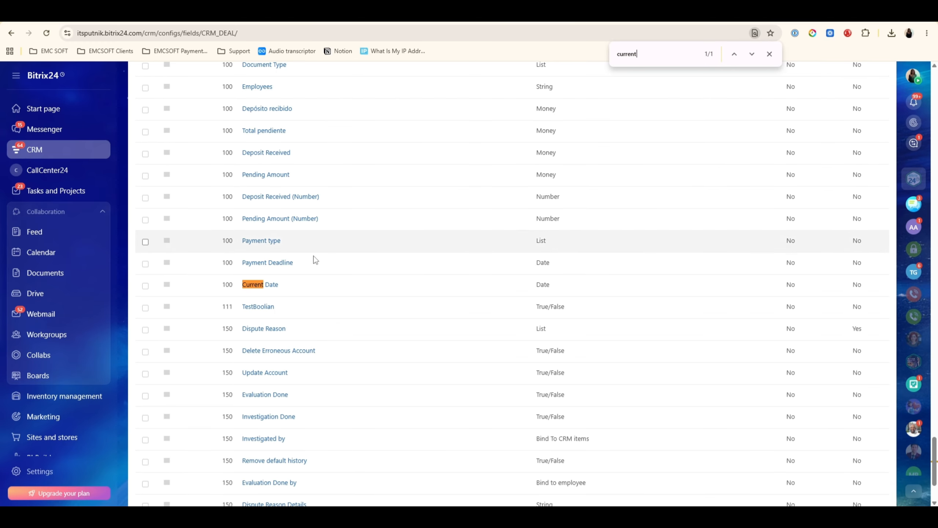
- Open the Current Date field's settings and check the available Default Value options
click(260, 287)
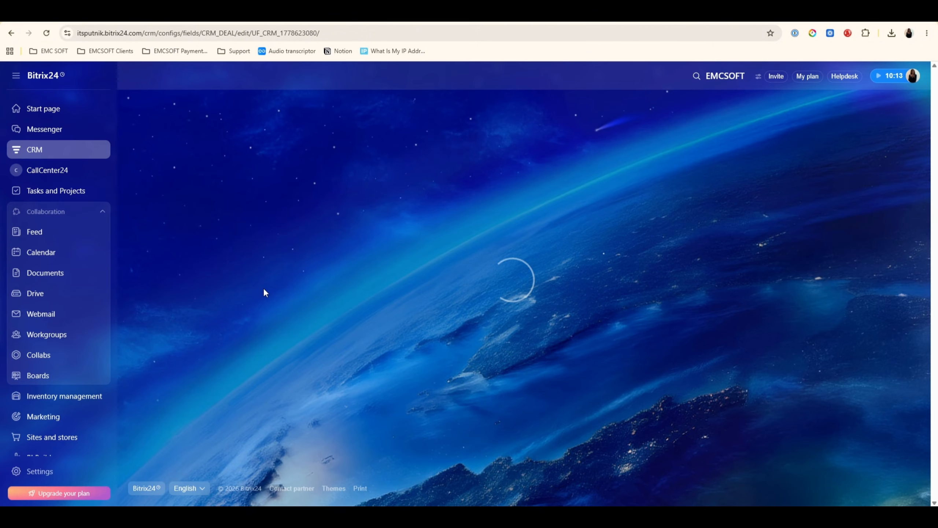
scroll(405, 391, down, 3)
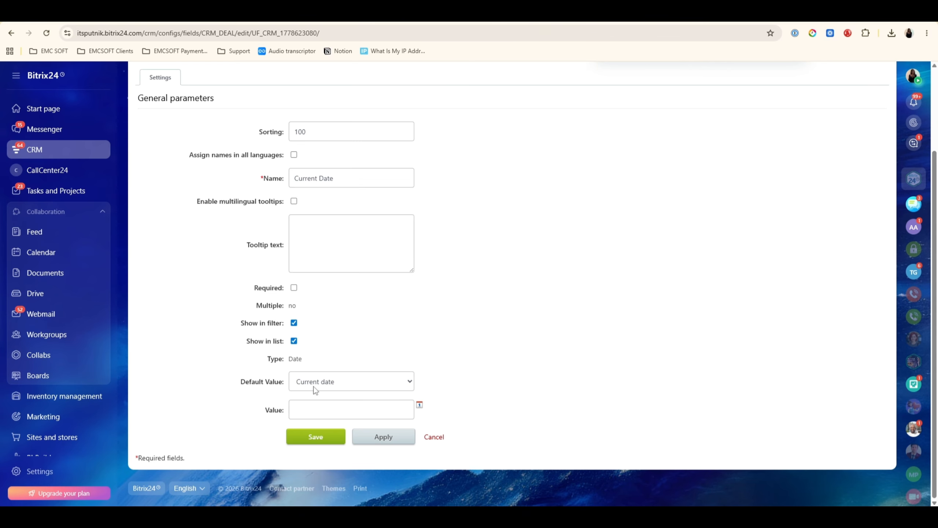
click(334, 383)
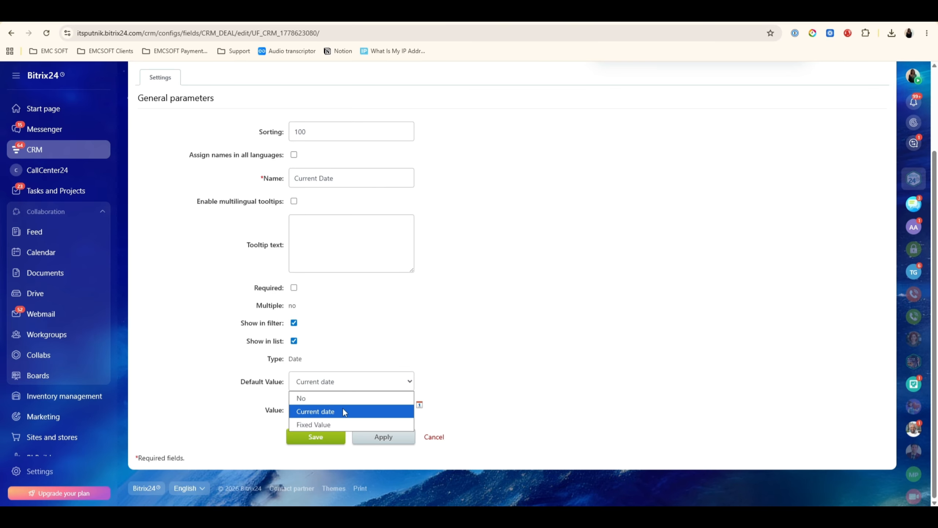
click(496, 352)
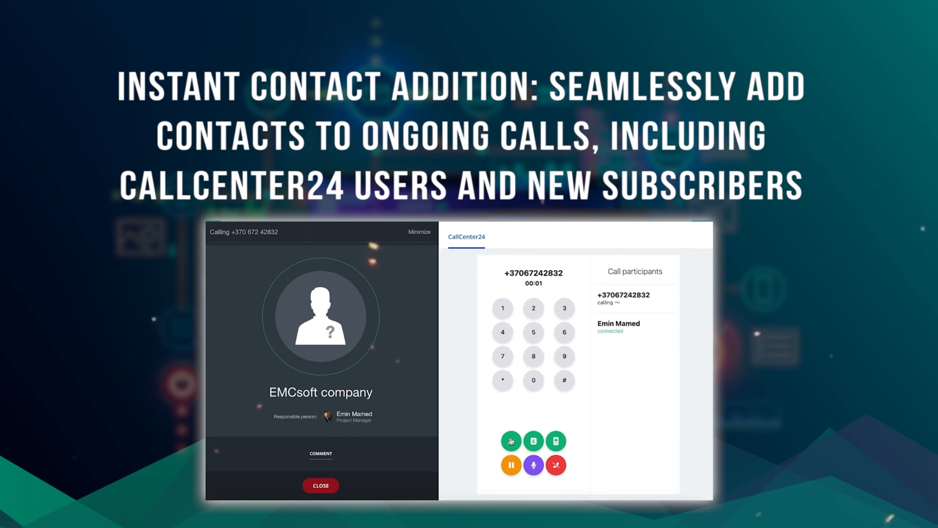
click(555, 440)
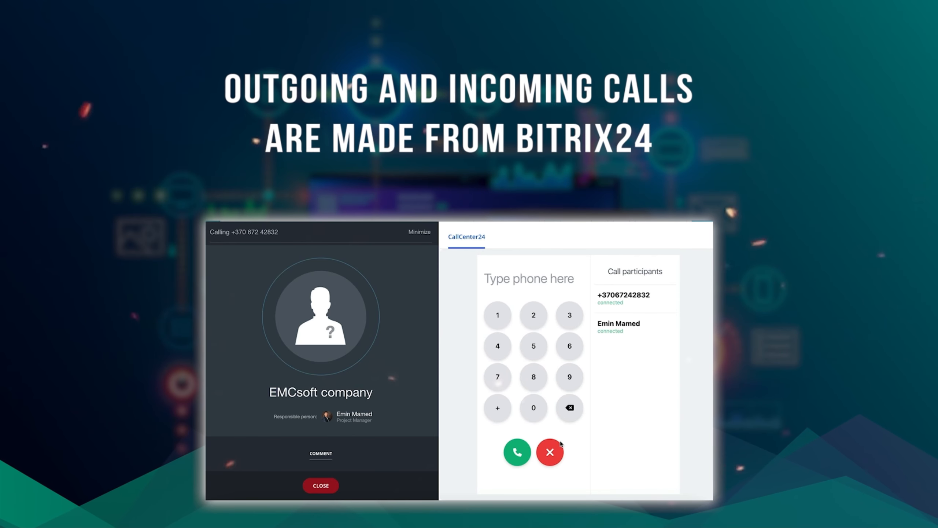
text(+129696234)
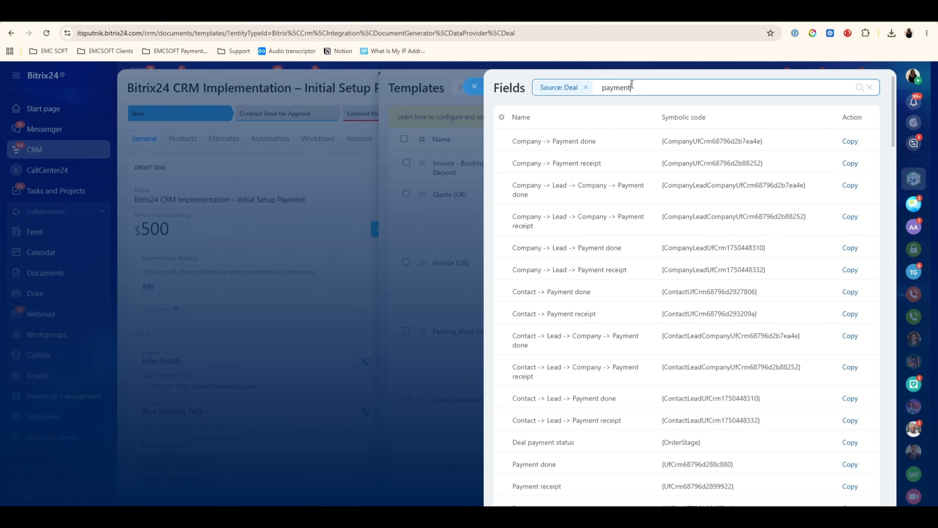
text(deadl)
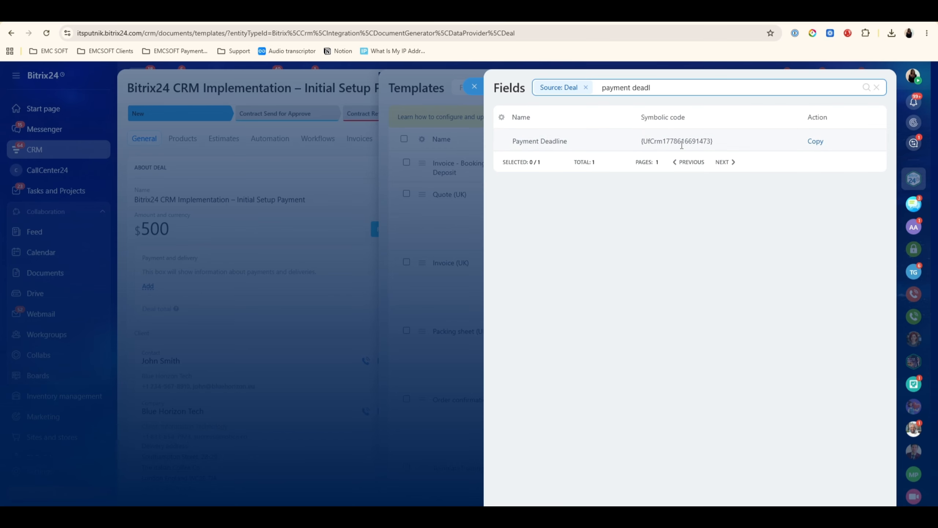
click(815, 141)
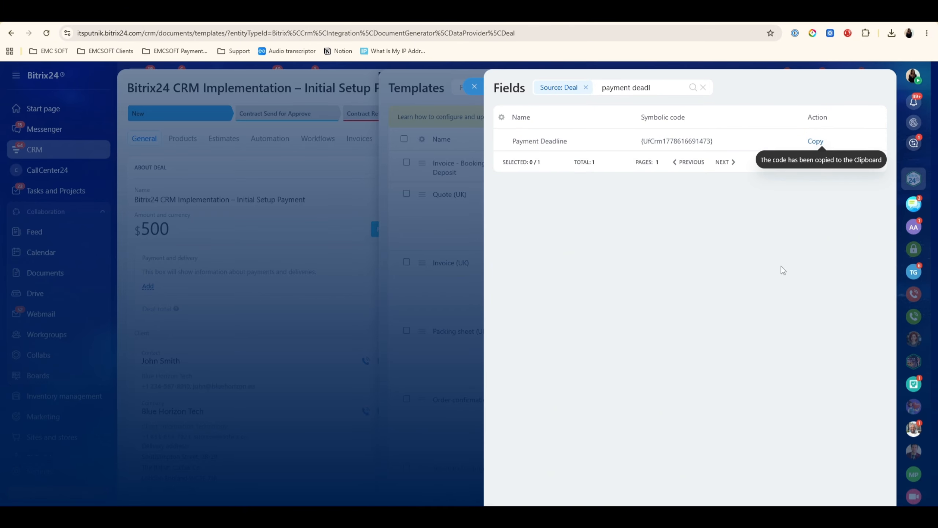
key(alt+Tab)
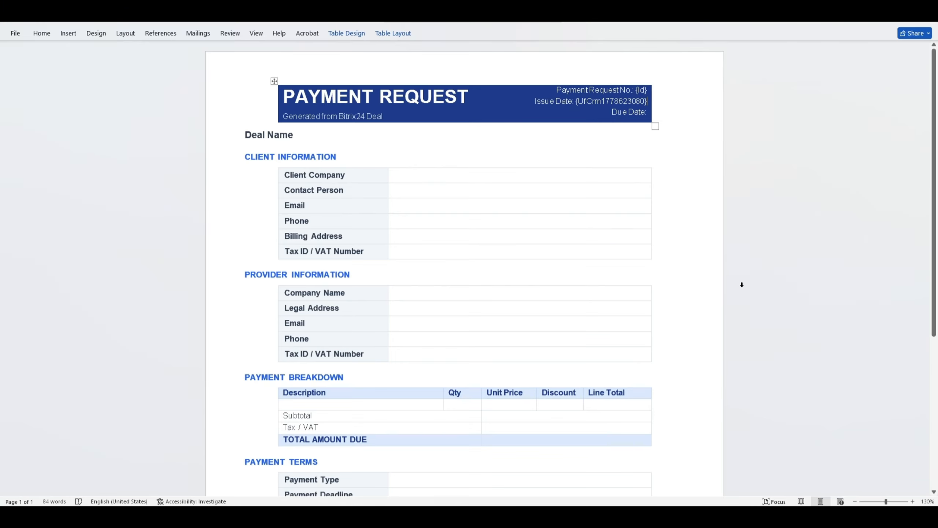
click(648, 114)
key(ctrl+v)
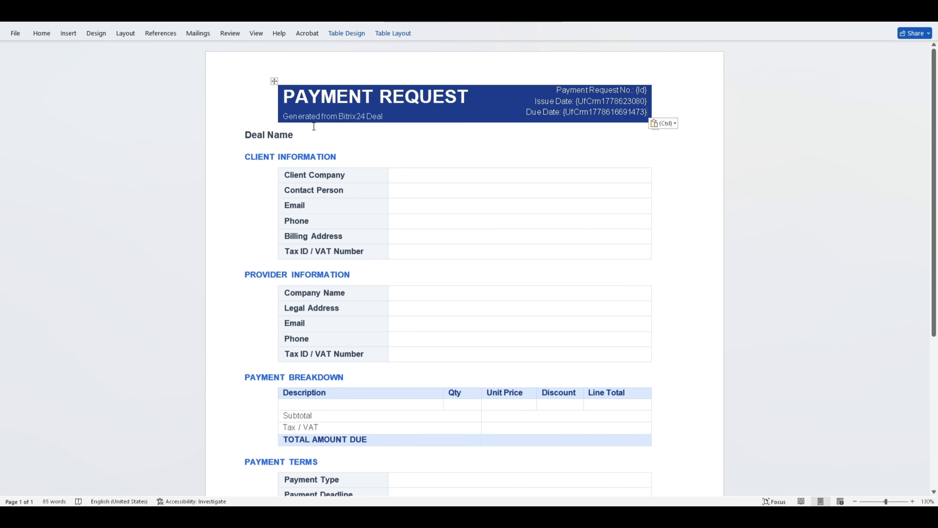
- Return to the deal's field list in Bitrix24 and search for "name" to find a code for the Deal Name line
click(268, 135)
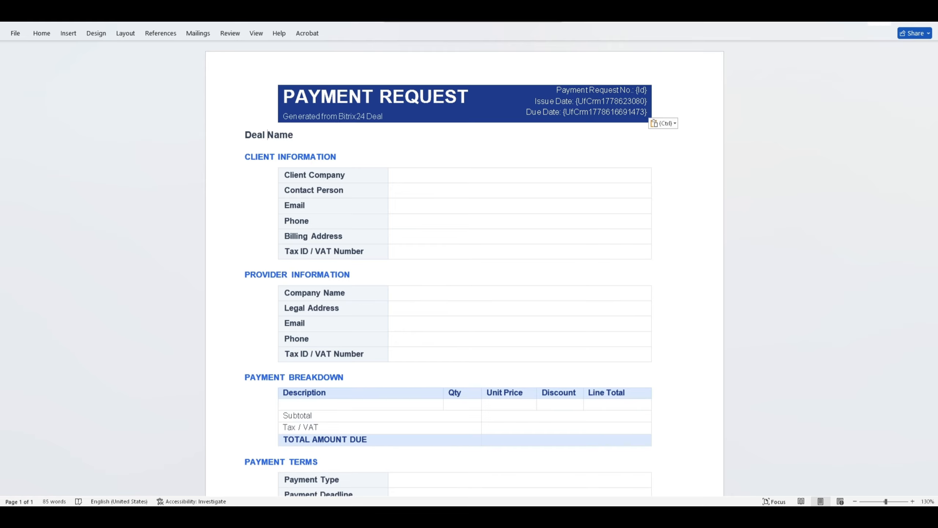
click(880, 13)
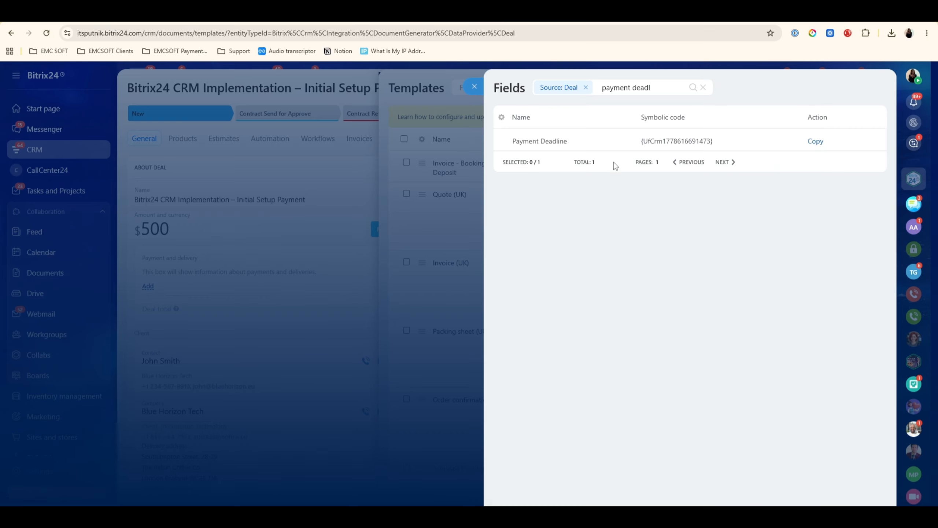
double_click(673, 88)
click(673, 87)
click(682, 87)
drag(682, 88, 602, 76)
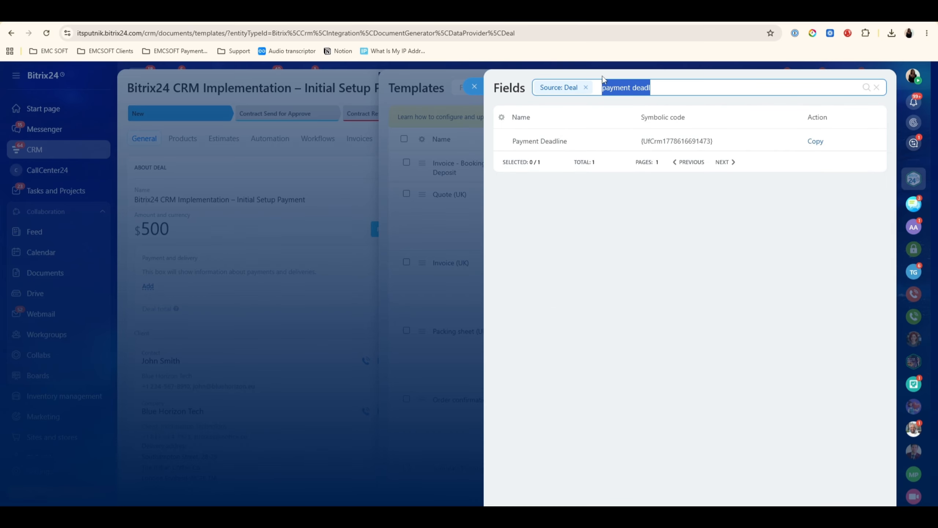
text(name)
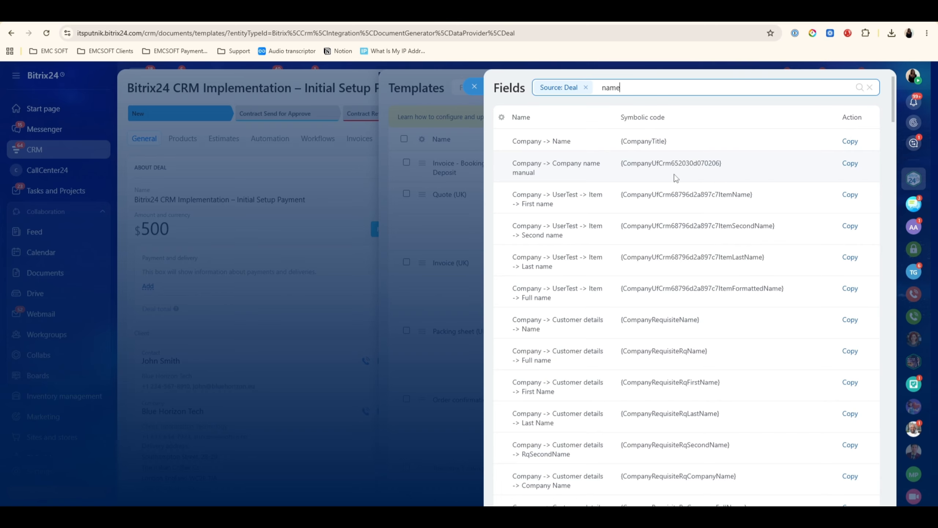
- Look through the first three pages of name fields for the deal's own Name field
scroll(629, 194, down, 8)
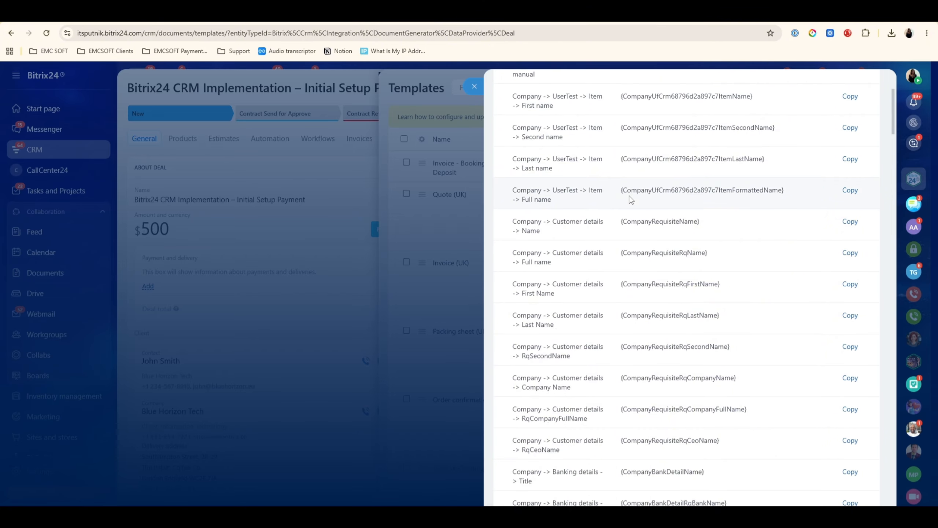
scroll(616, 211, down, 1)
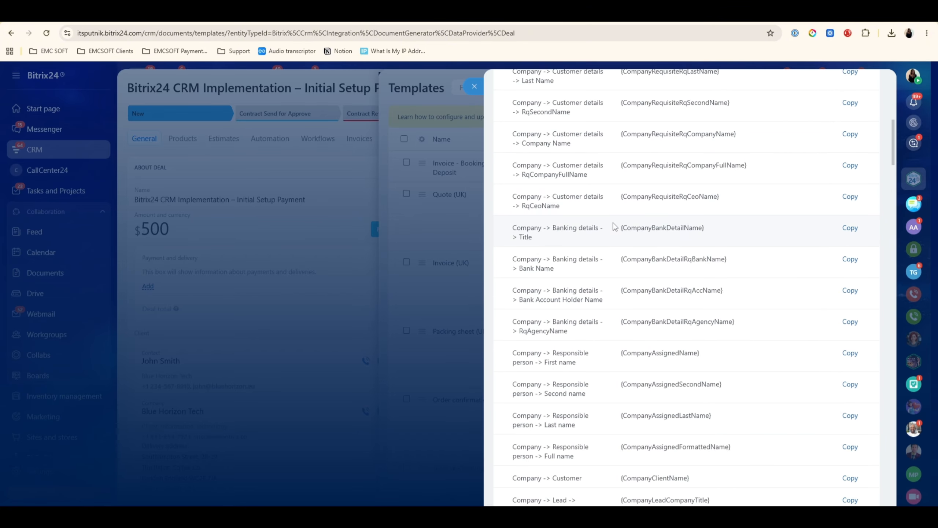
scroll(614, 226, down, 10)
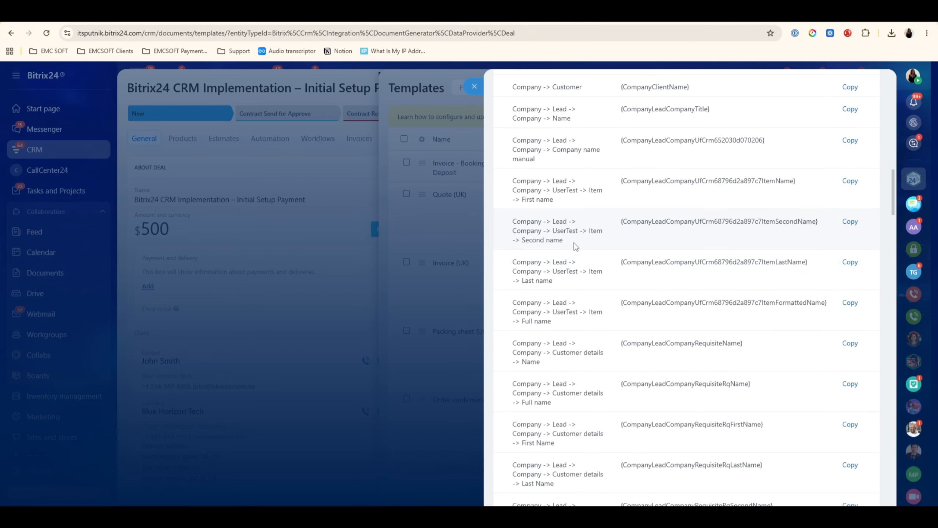
scroll(574, 244, down, 18)
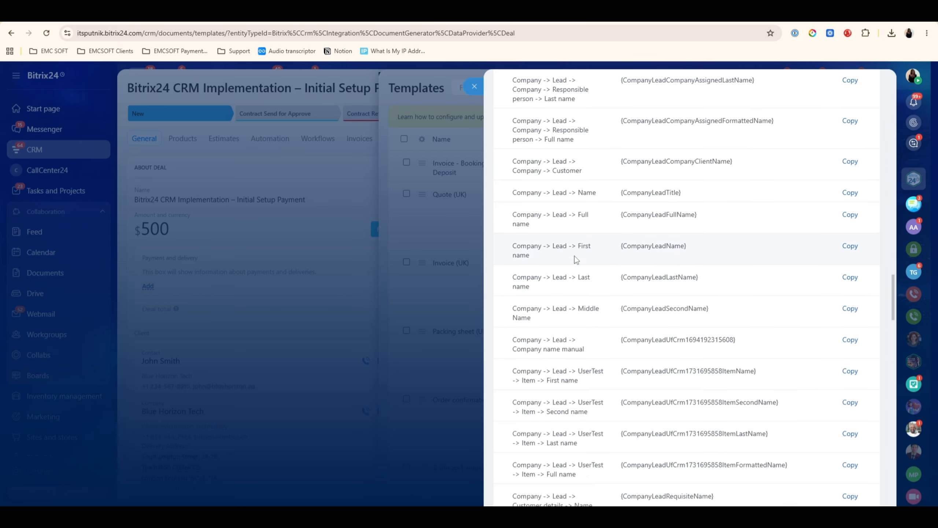
scroll(576, 258, down, 20)
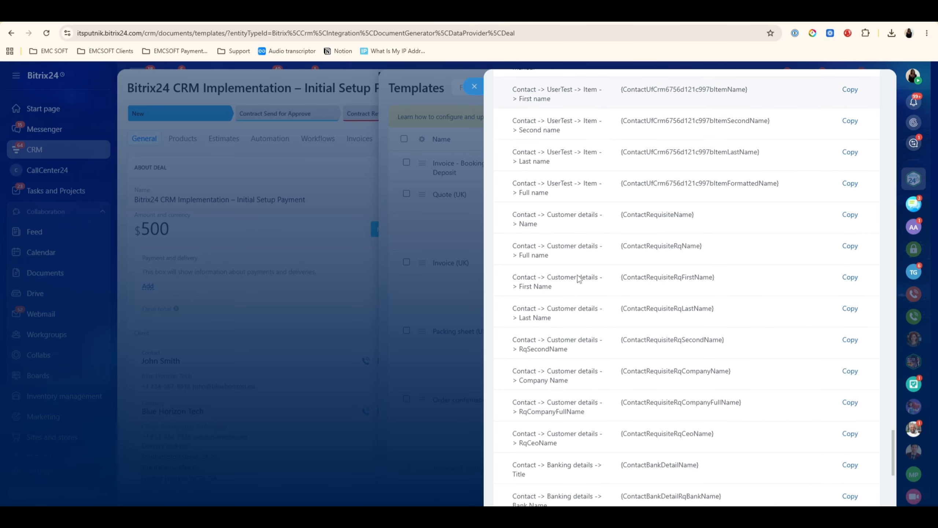
scroll(578, 279, down, 6)
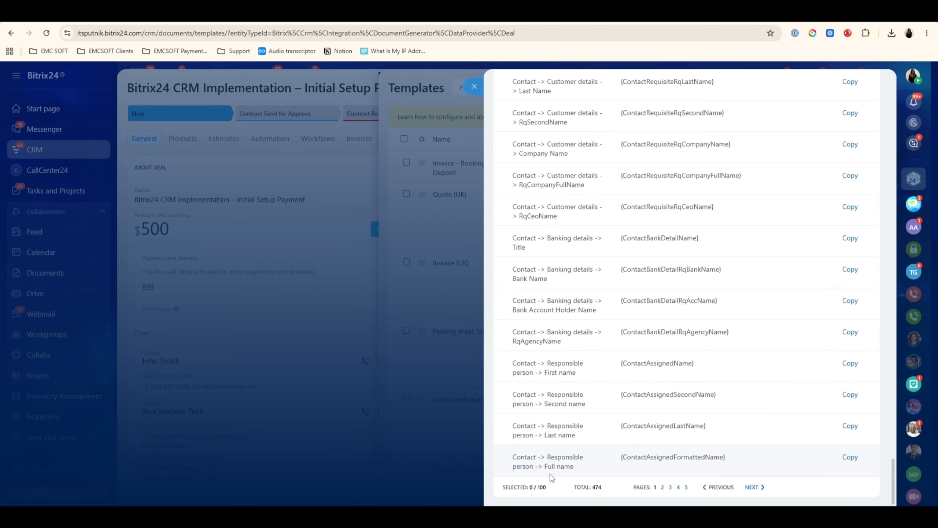
click(751, 487)
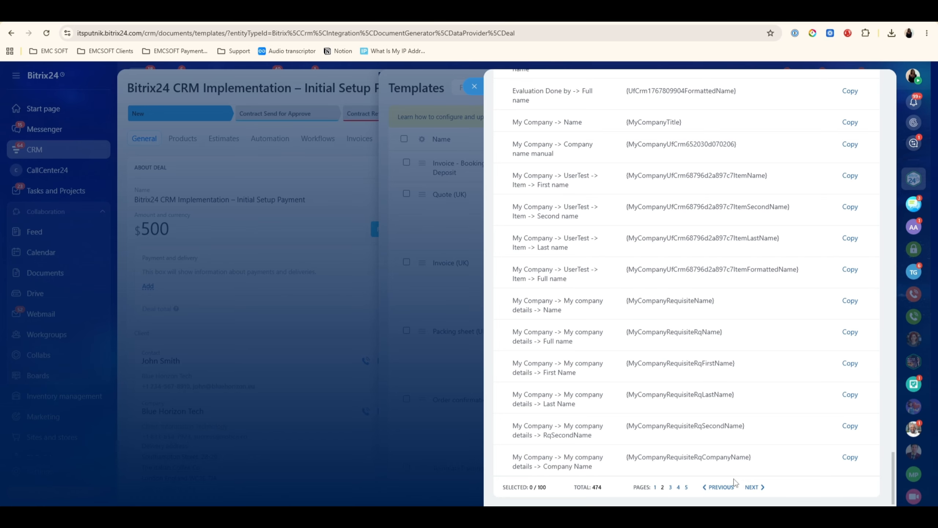
click(752, 486)
scroll(518, 141, down, 15)
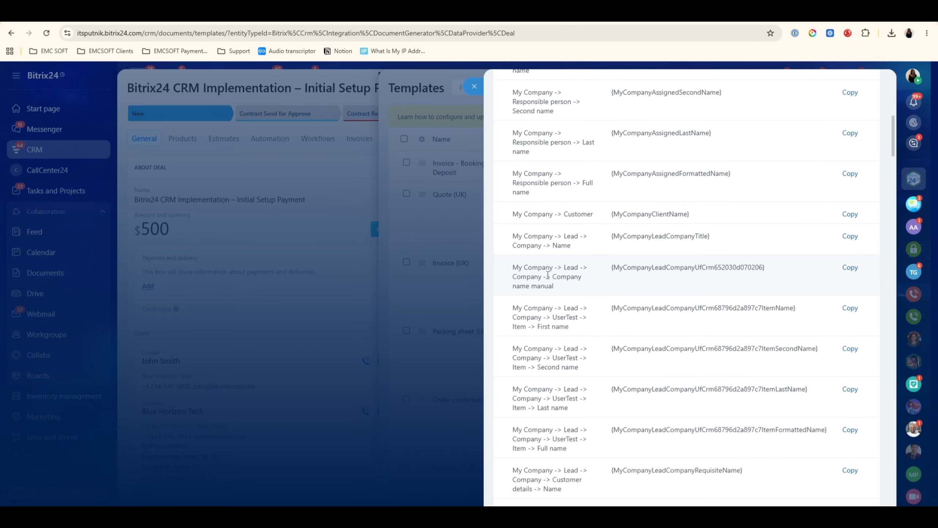
scroll(541, 229, down, 15)
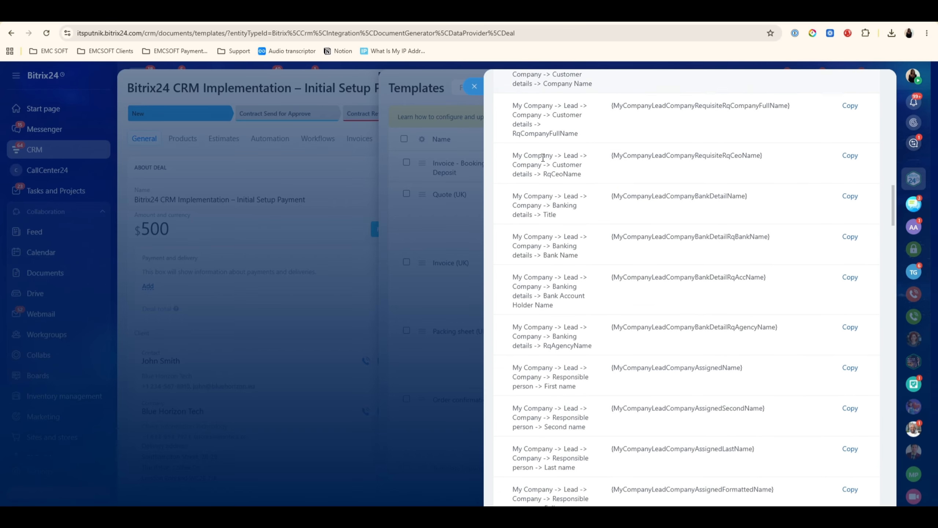
- Search the fields for "title" and copy the code {Title} of the deal's own Name field
scroll(543, 162, down, 10)
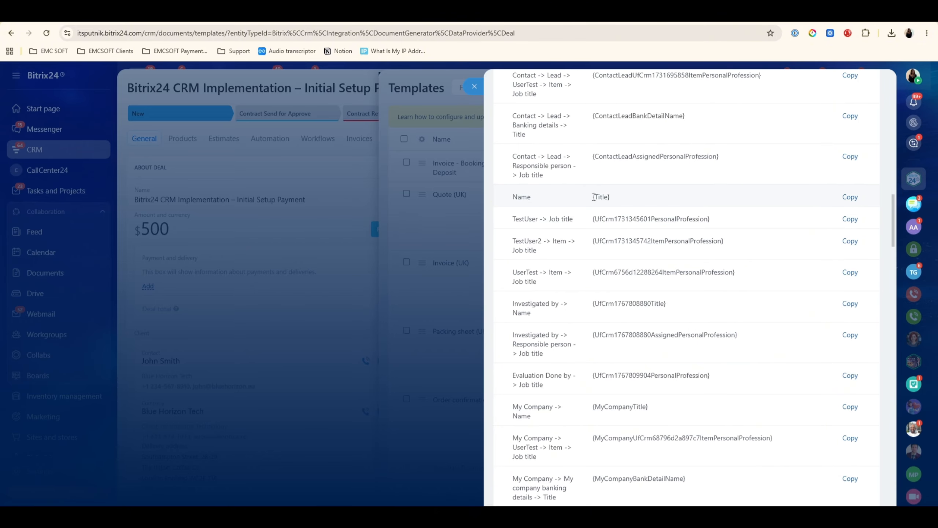
drag(593, 196, 624, 195)
click(850, 197)
scroll(696, 229, up, 15)
scroll(696, 228, up, 5)
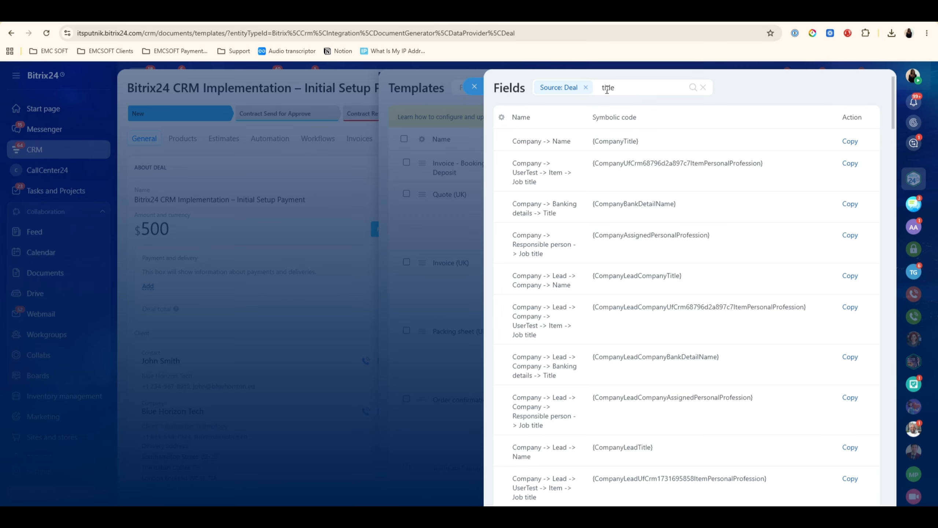
- Return to the deal card and inspect its Name field in the browser's developer tools to check the field's technical tag
click(470, 89)
click(369, 91)
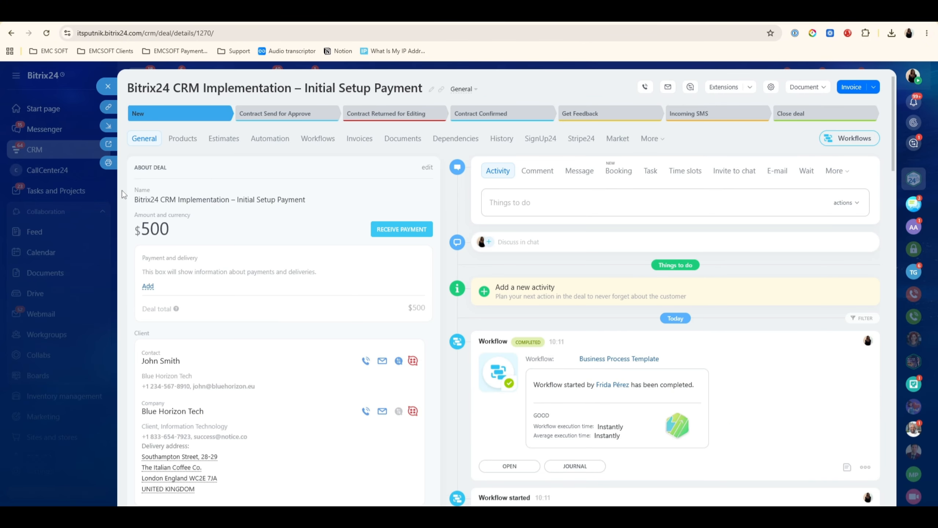
double_click(146, 190)
right_click(146, 191)
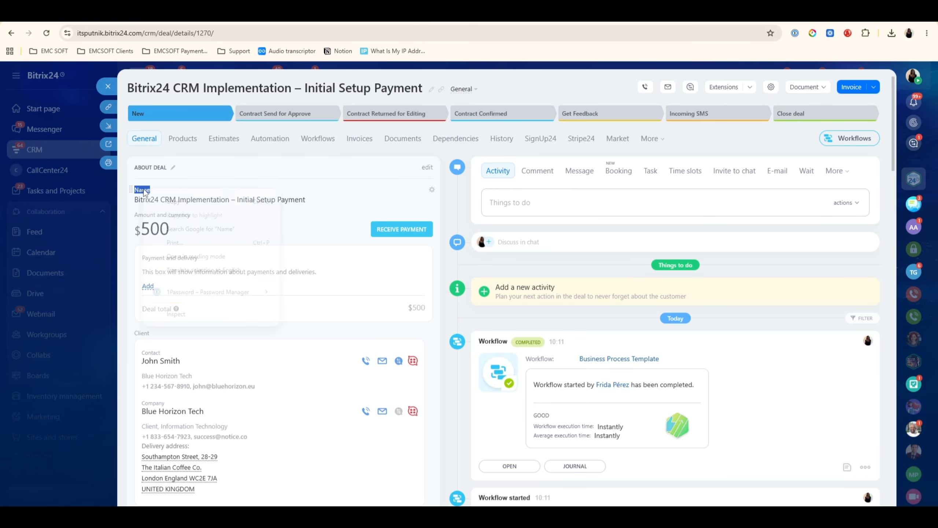
click(197, 313)
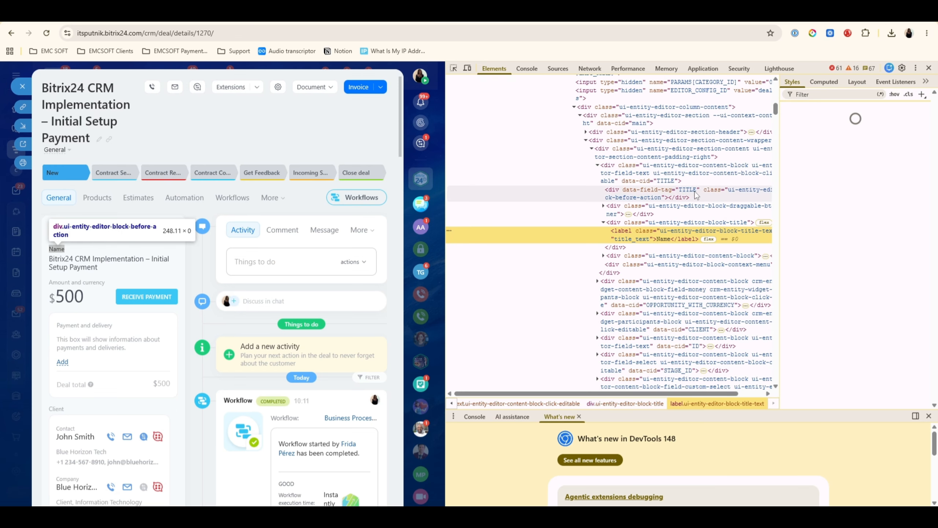
click(687, 194)
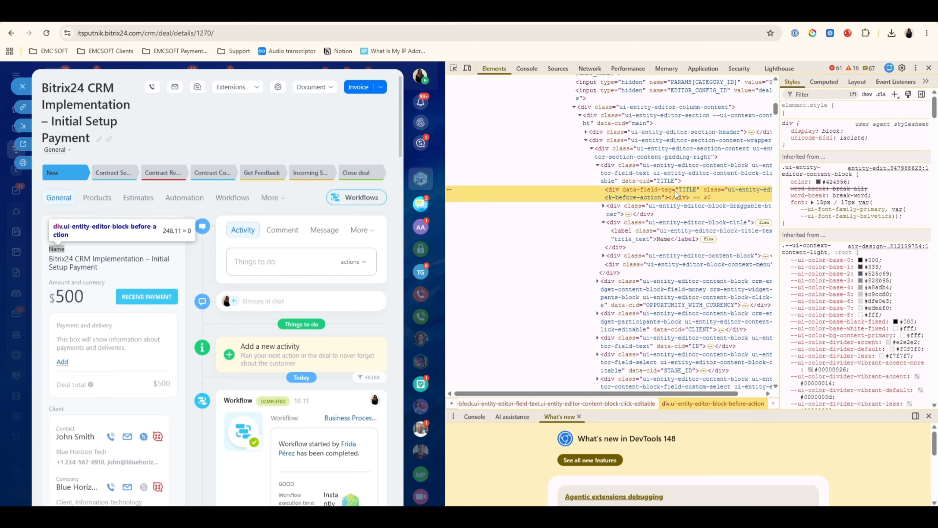
click(929, 69)
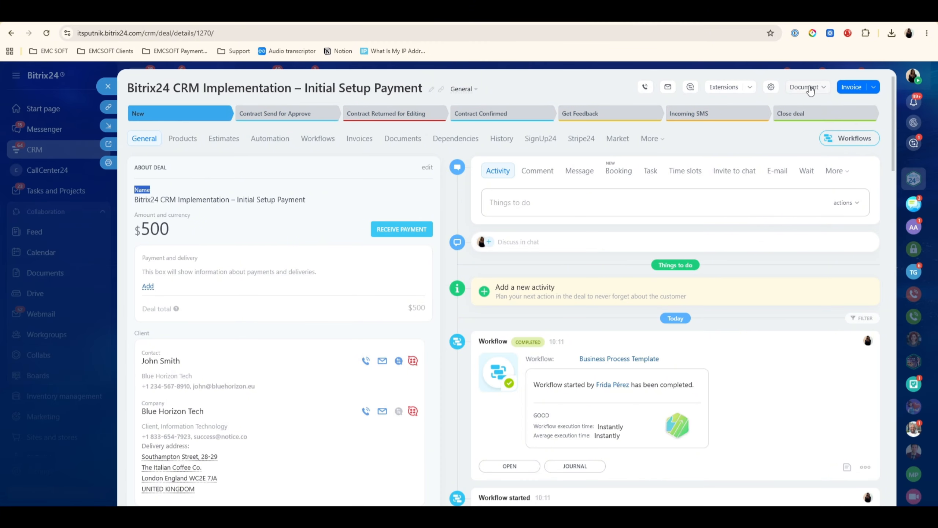
- Reopen the template field list from the deal and copy the code {Title} of the deal's own Name field
click(806, 87)
click(792, 240)
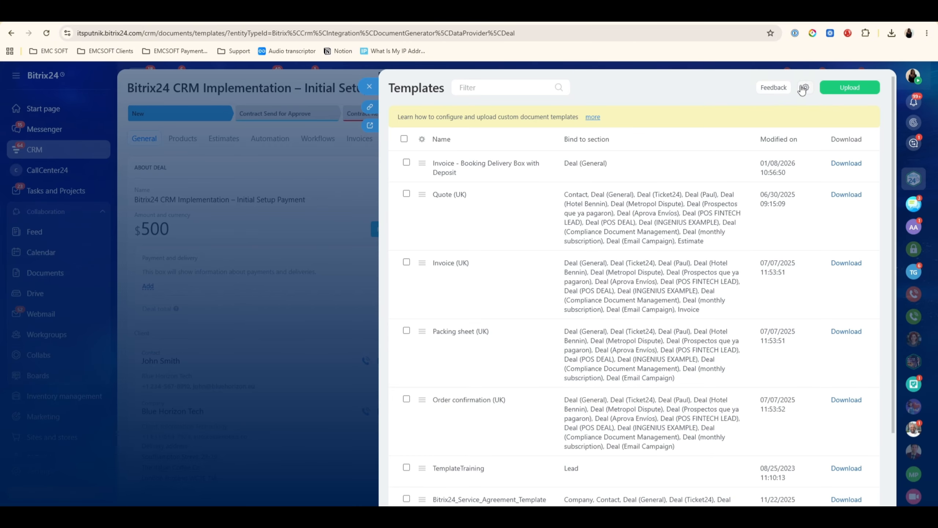
click(806, 87)
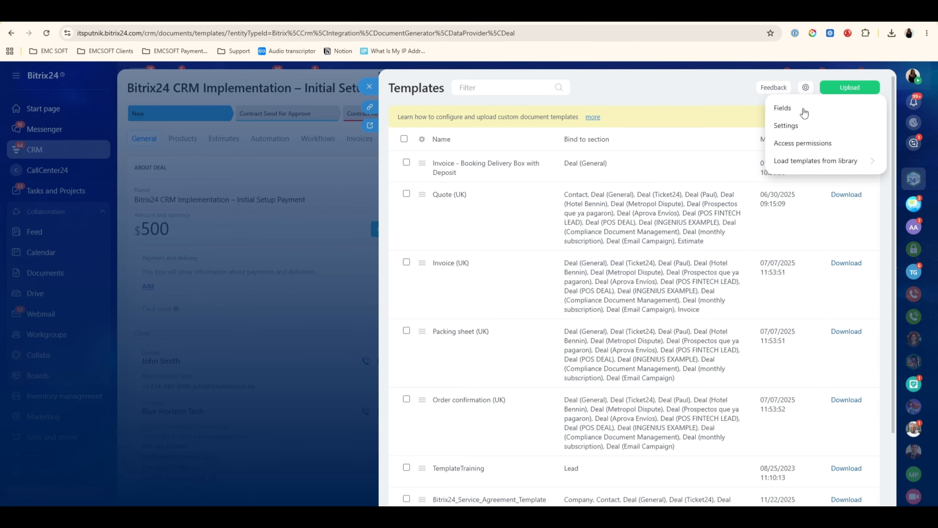
click(794, 113)
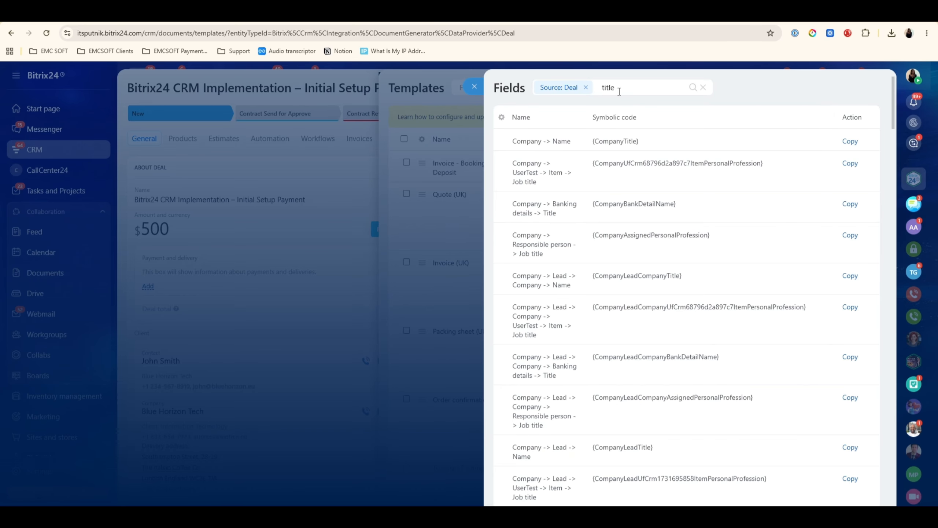
scroll(695, 224, down, 15)
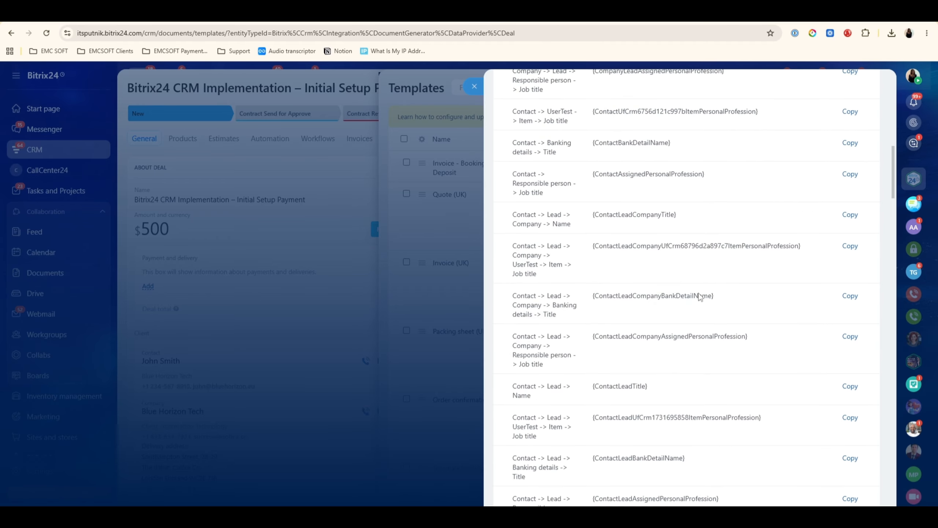
scroll(698, 296, down, 3)
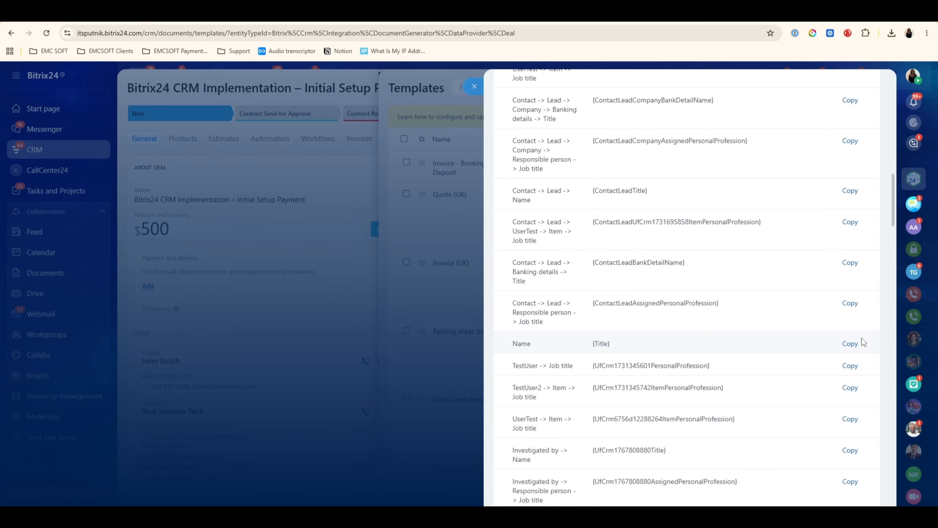
click(849, 346)
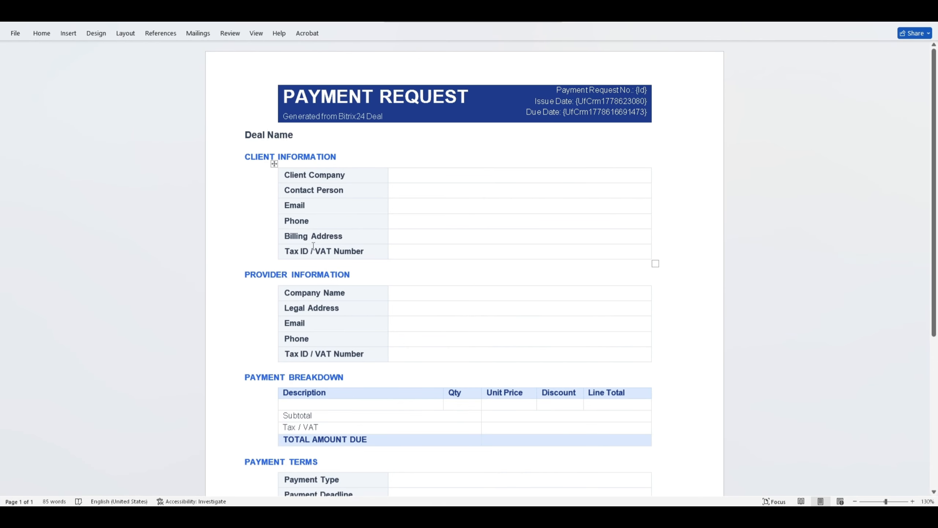
- Replace the "Deal Name" line in the Word template with {Title}, keep the Client Information heading on its own line, and review the remaining sections
drag(298, 133, 237, 137)
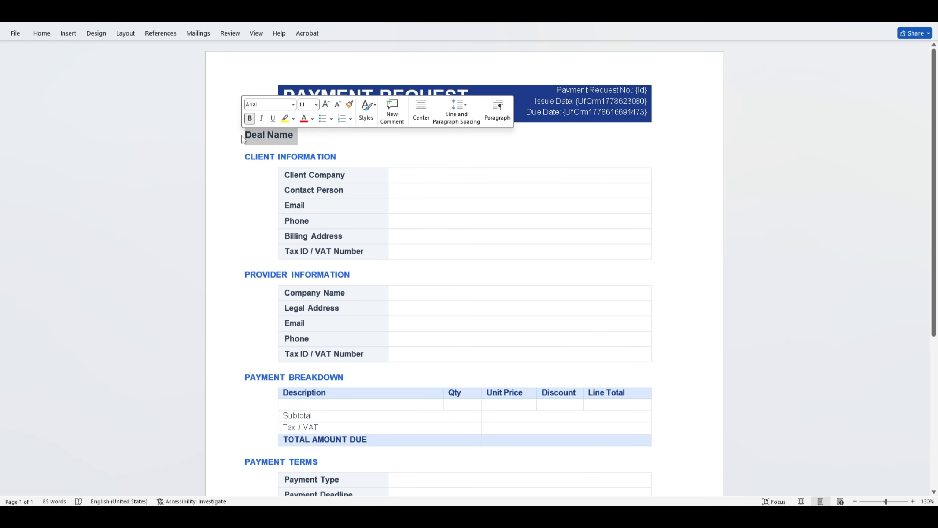
key(ctrl+v)
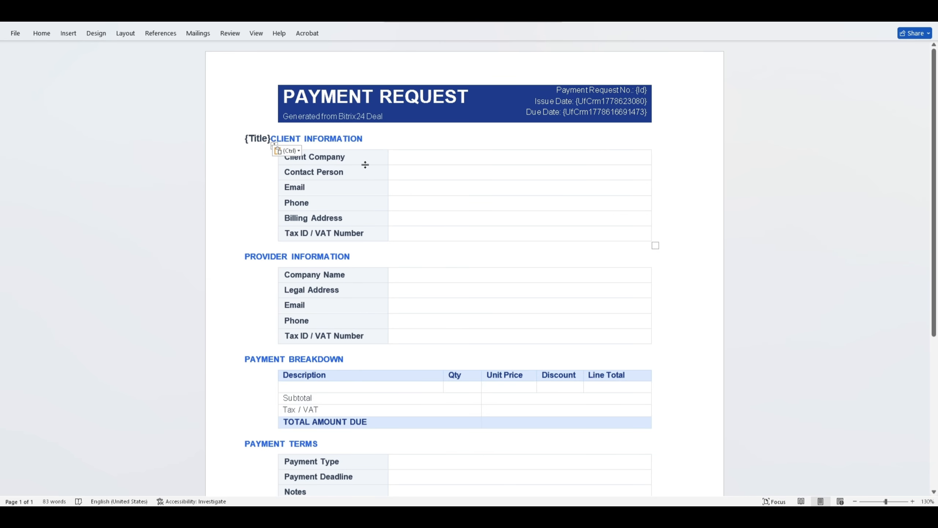
key(Return)
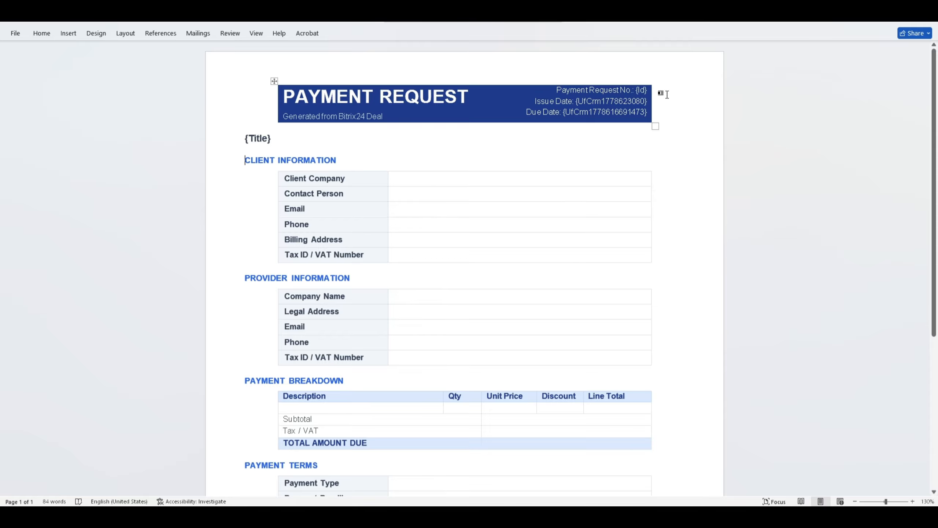
scroll(465, 316, down, 6)
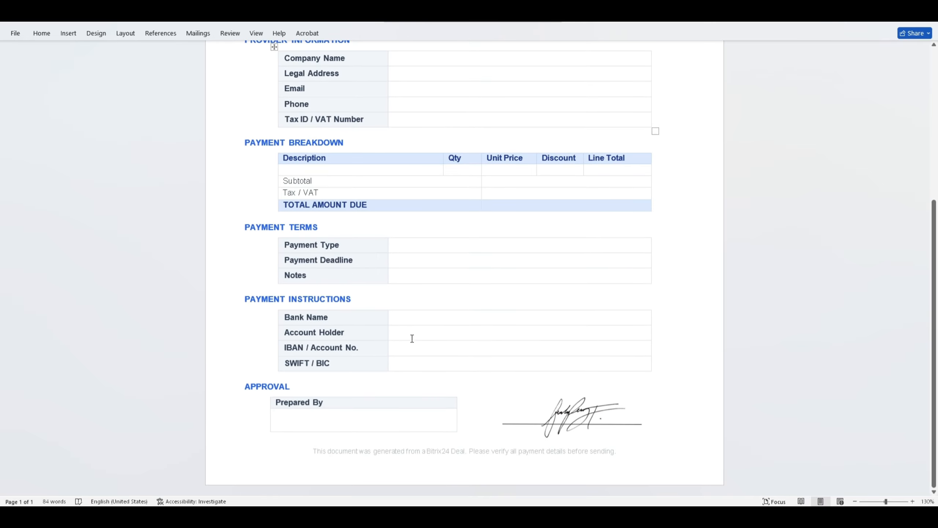
scroll(431, 341, up, 6)
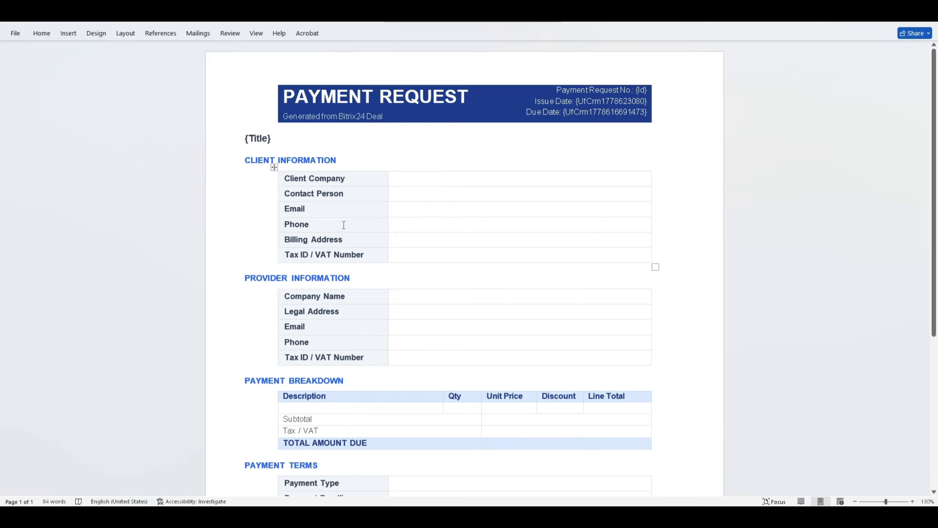
click(18, 33)
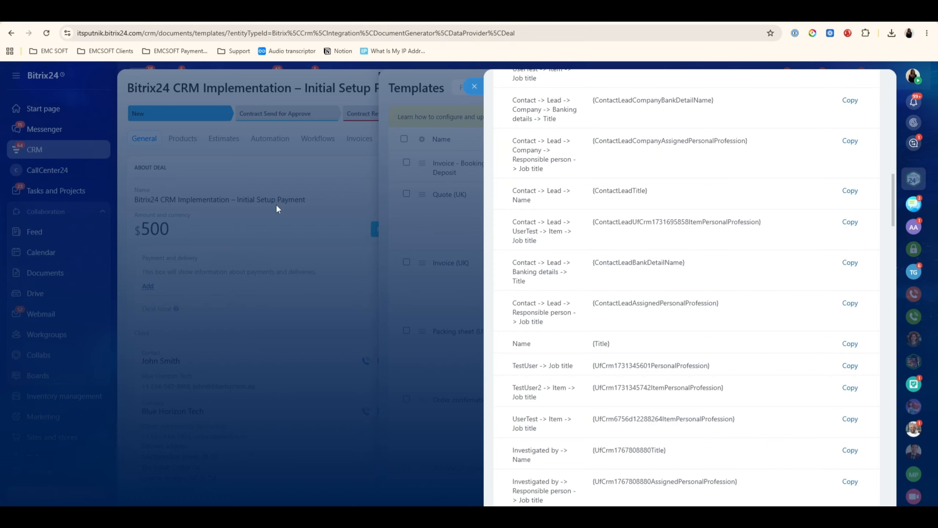
- Return to the document templates in Bitrix24 and upload the Word file "Invoice Template empty" as a new template
click(474, 86)
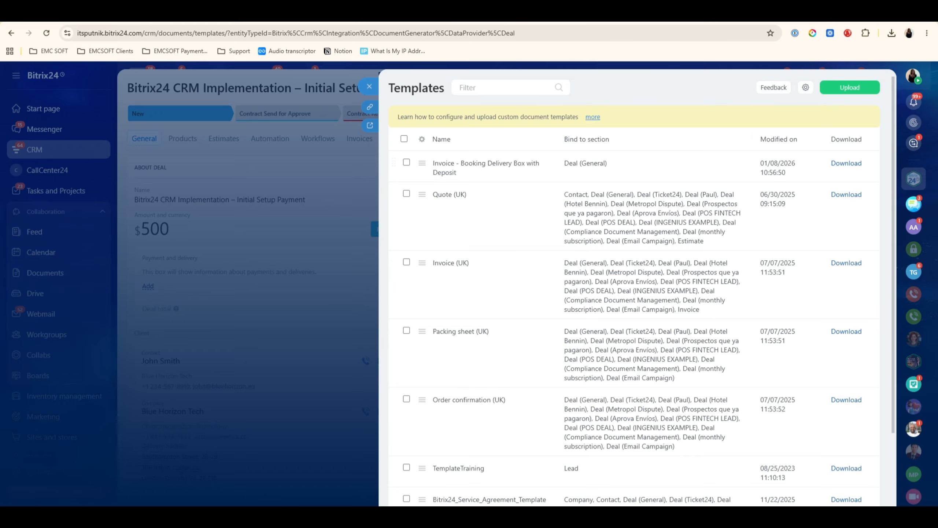
scroll(699, 326, down, 3)
scroll(699, 326, up, 3)
click(875, 91)
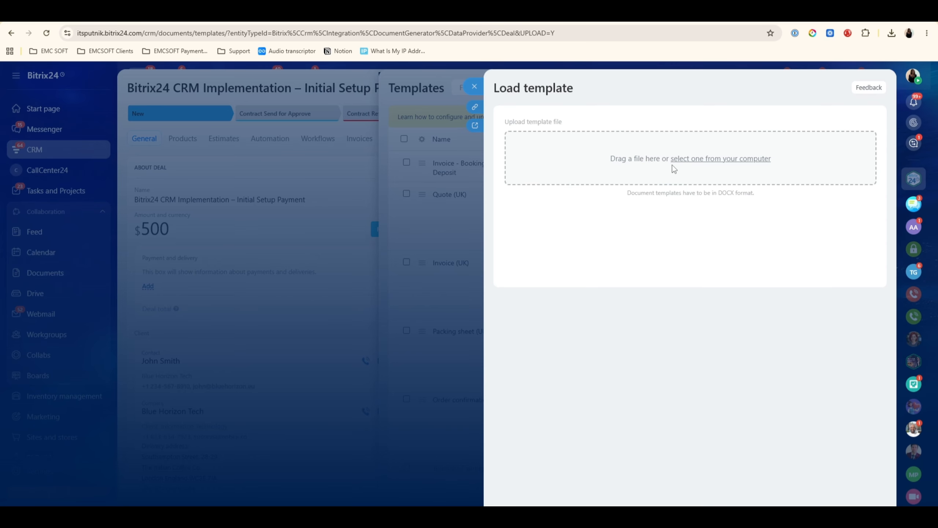
click(686, 159)
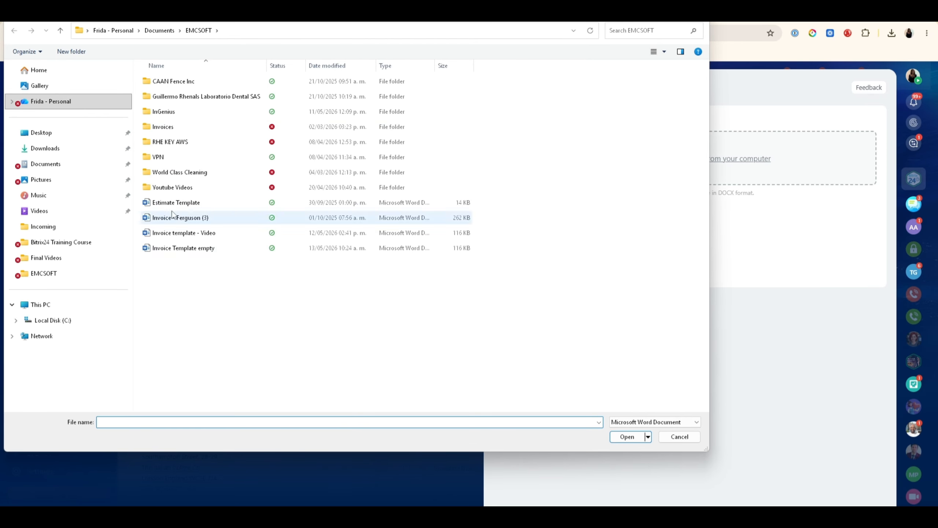
double_click(173, 248)
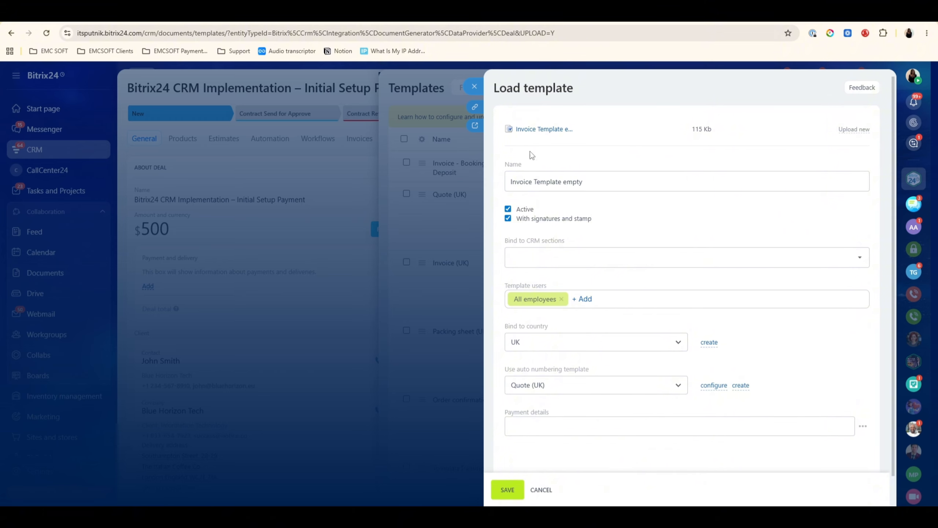
- Name the template "Purchase Request" and bind it to all the Deal pipelines, including Deal (General)
triple_click(563, 181)
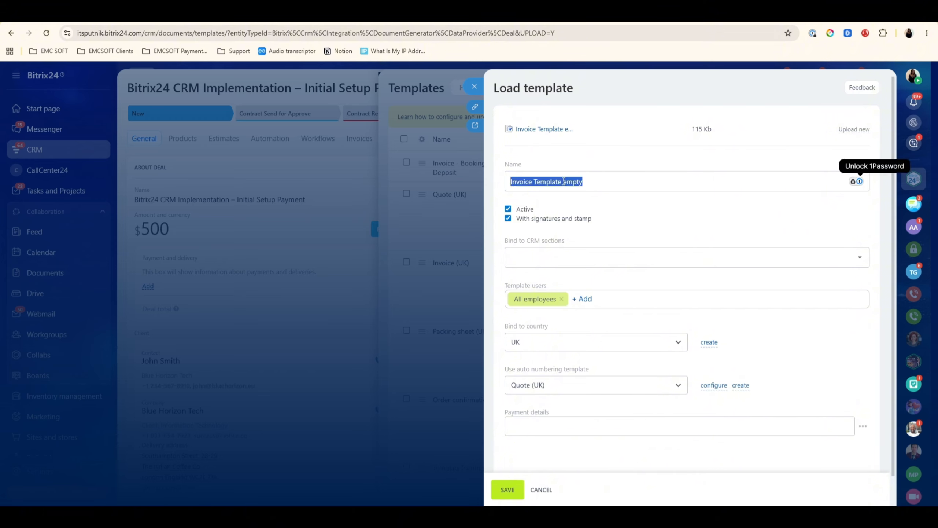
text(Purchase Request)
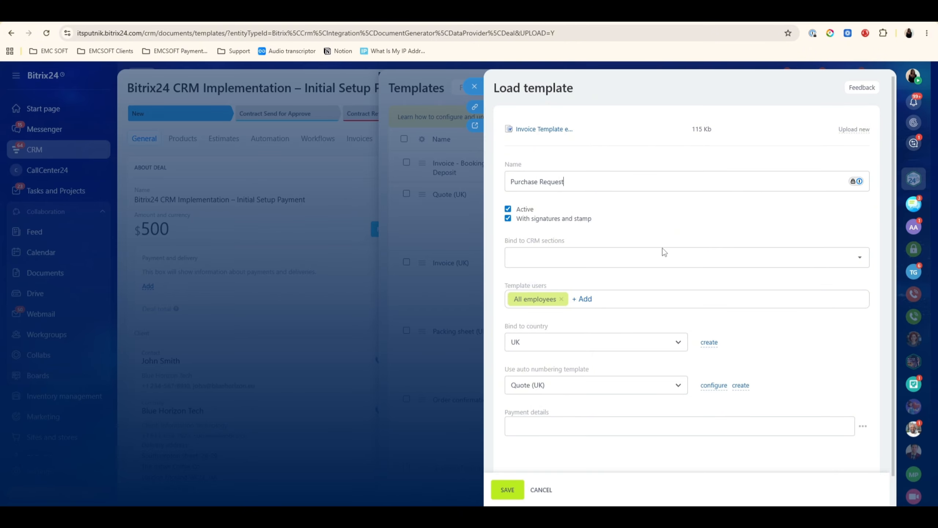
click(557, 256)
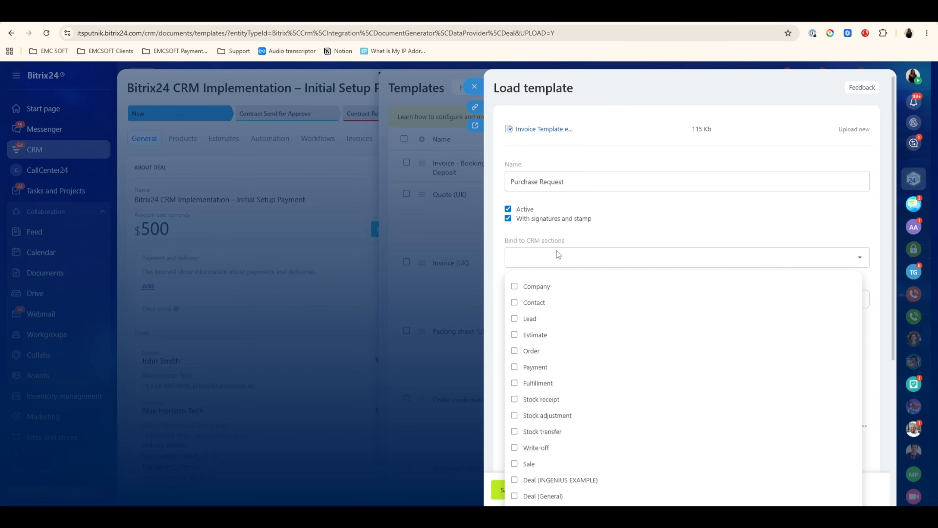
scroll(556, 253, down, 1)
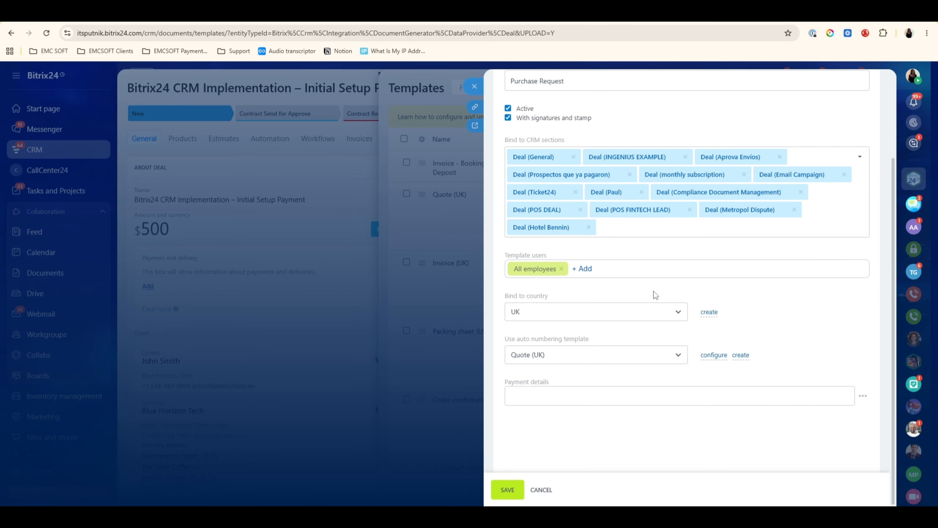
- Look through the employees, departments and workgroups available as template users, leaving All employees selected
click(583, 268)
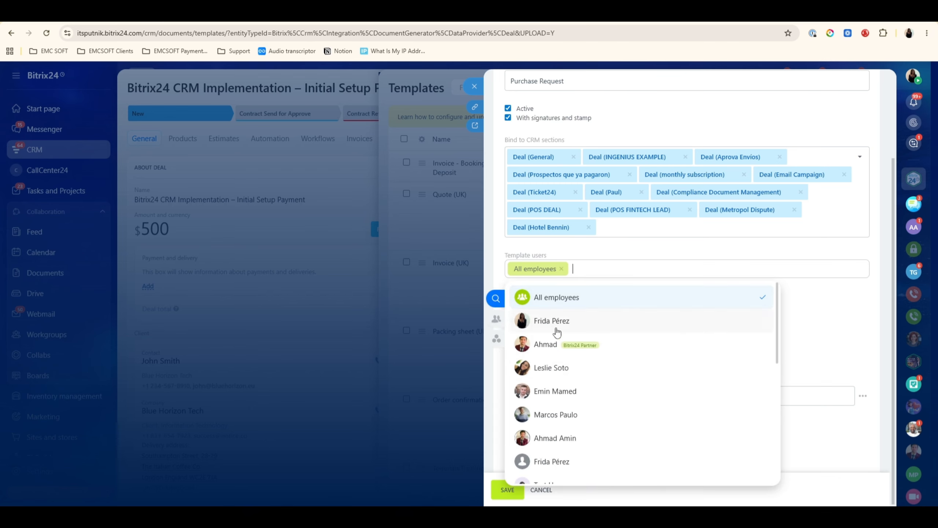
click(496, 320)
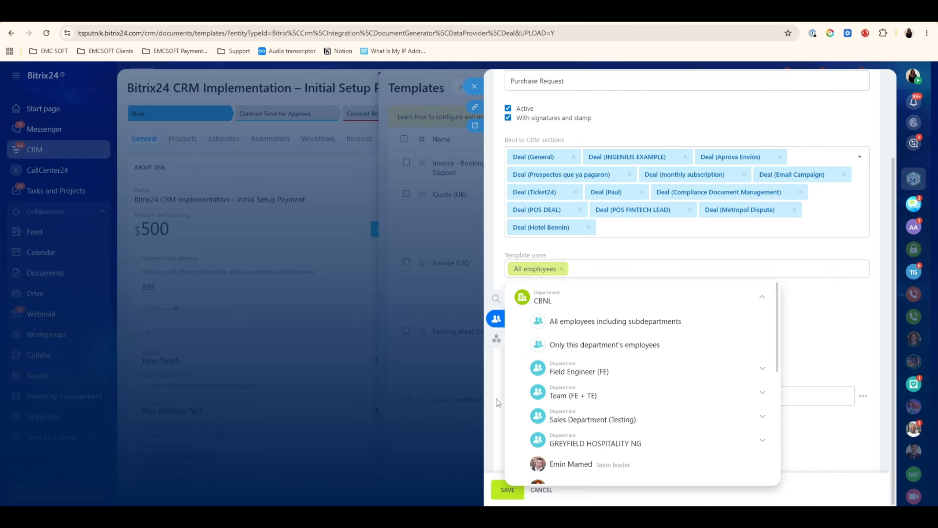
click(496, 341)
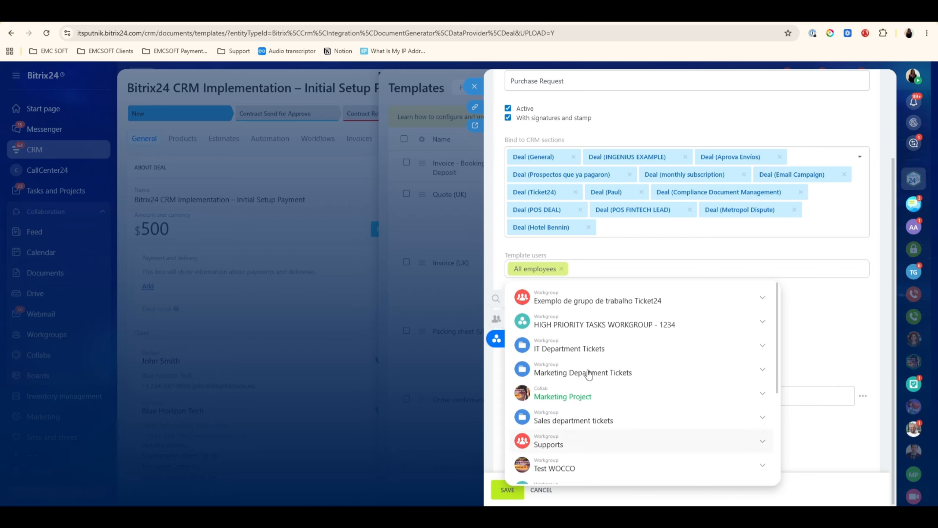
click(494, 422)
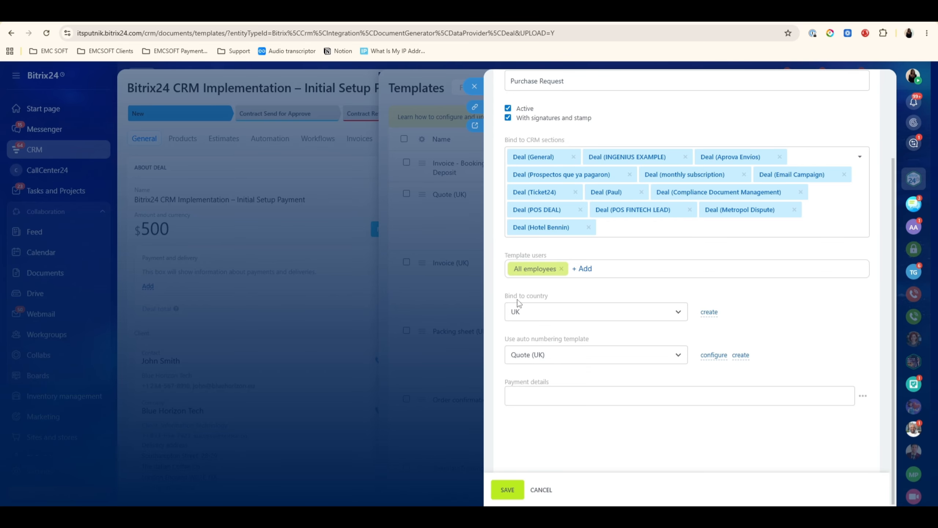
- Keep UK as the country and Quote (UK) as the auto numbering template, save the template and return to the deal
click(664, 314)
click(609, 313)
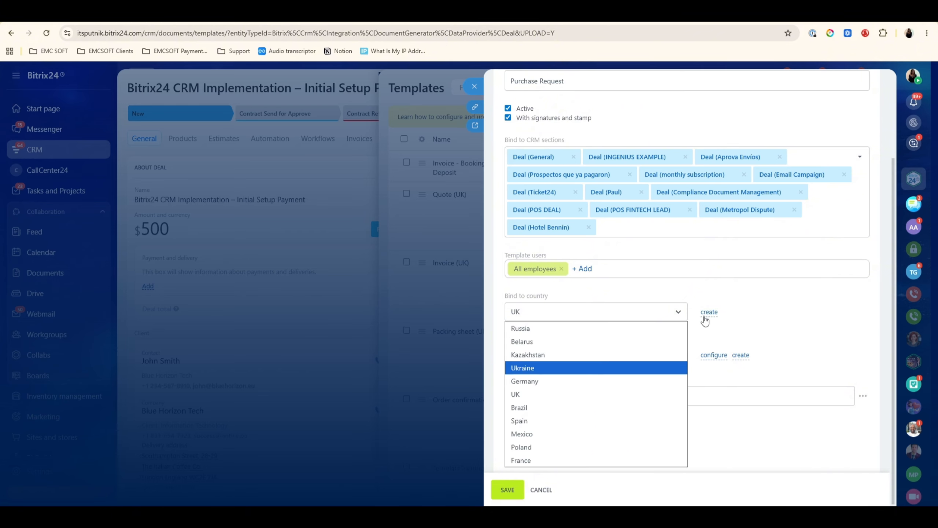
click(550, 394)
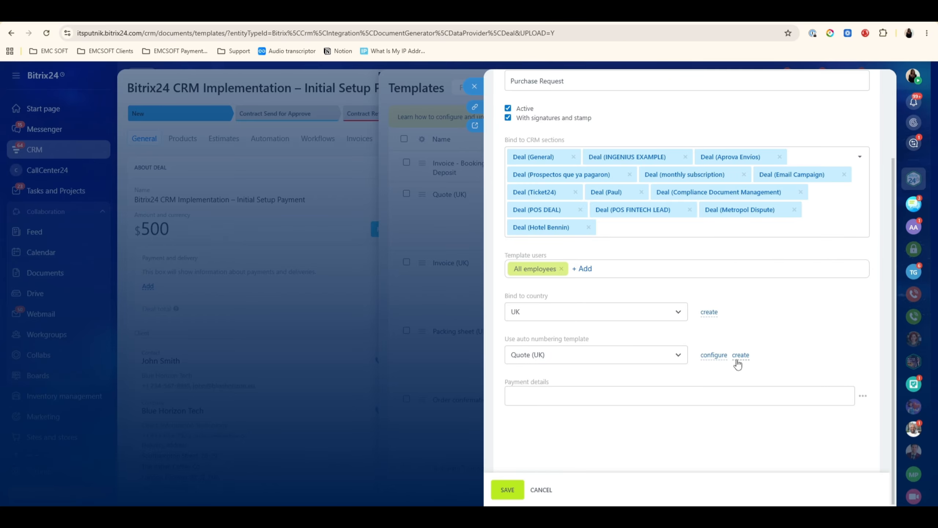
click(680, 359)
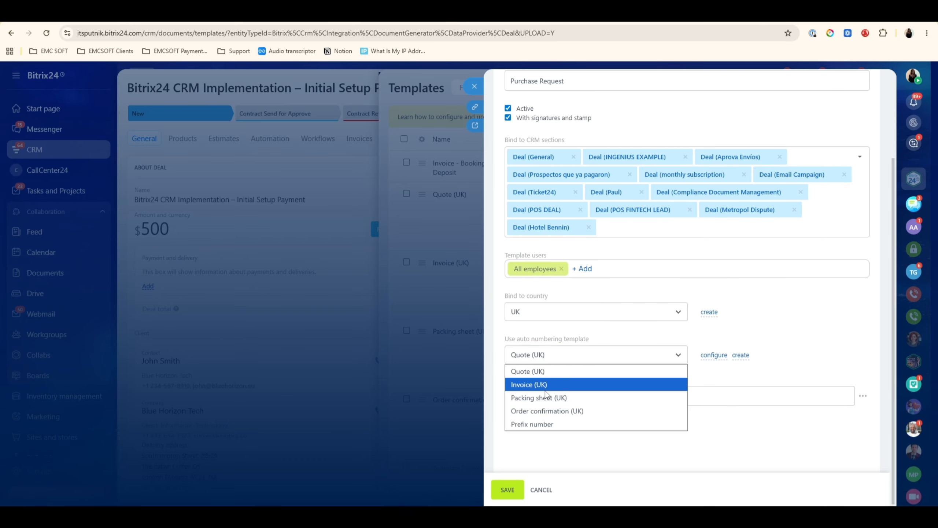
click(825, 334)
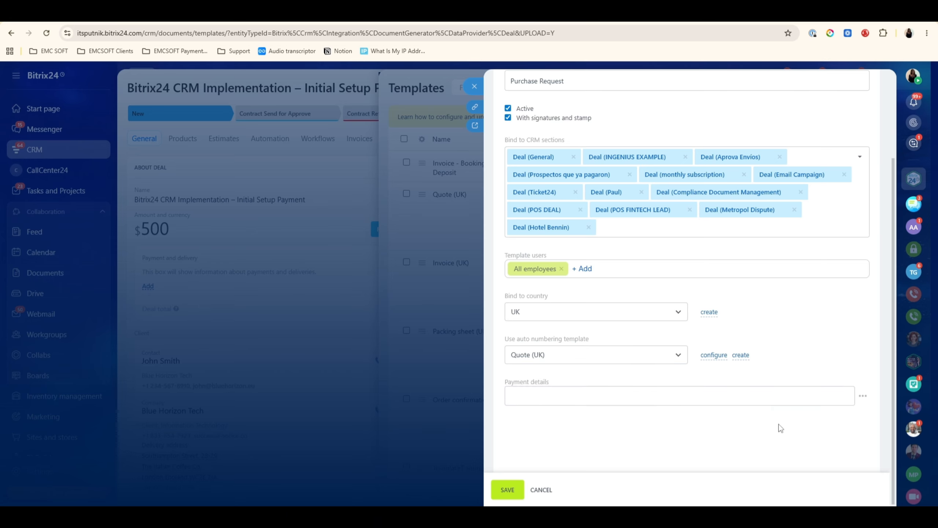
click(507, 490)
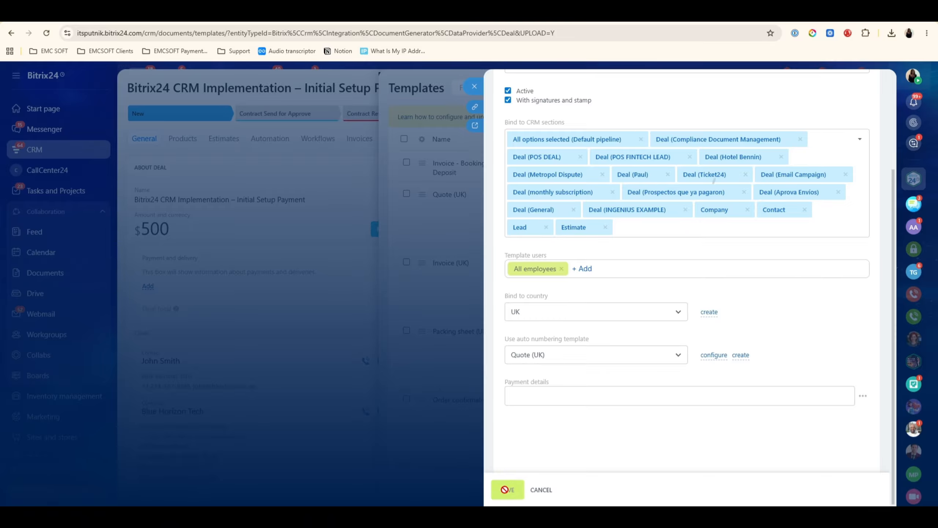
key(Escape)
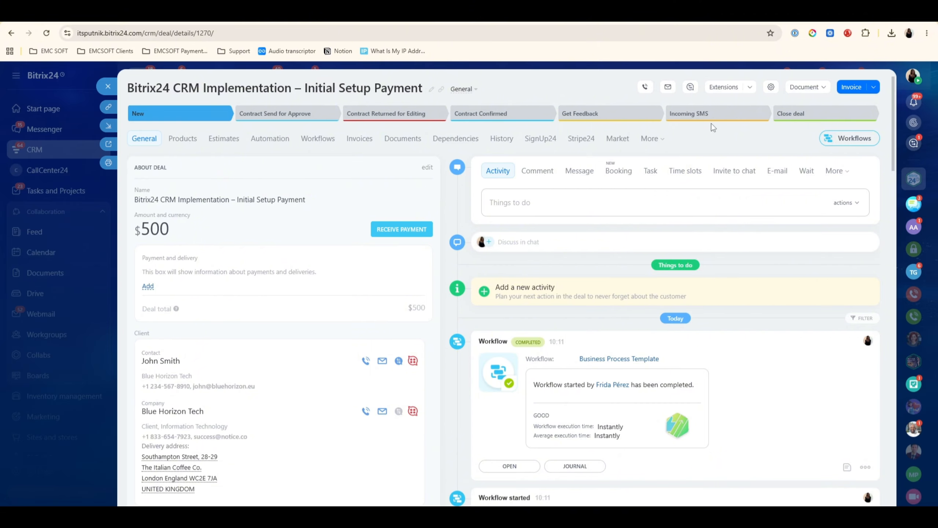
- Generate a document for the deal from the Purchase Request template and look through the whole payment request
click(809, 89)
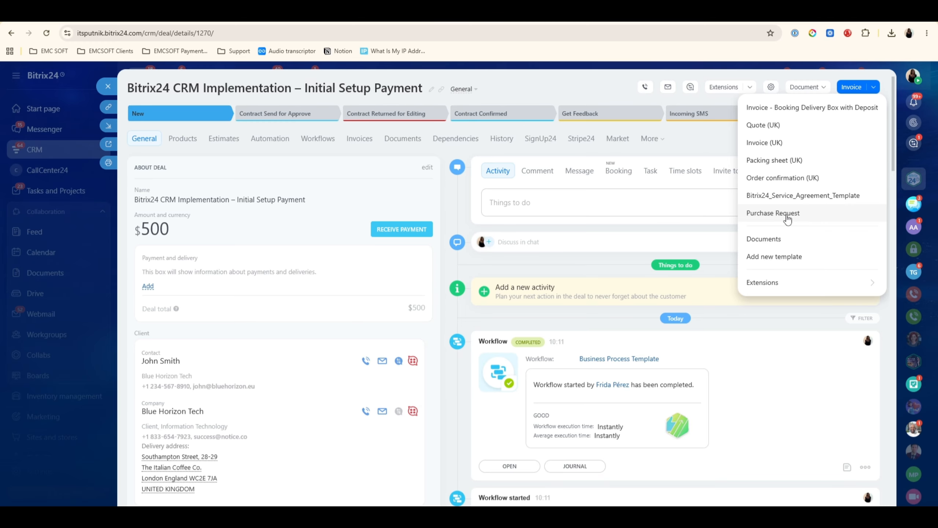
click(780, 238)
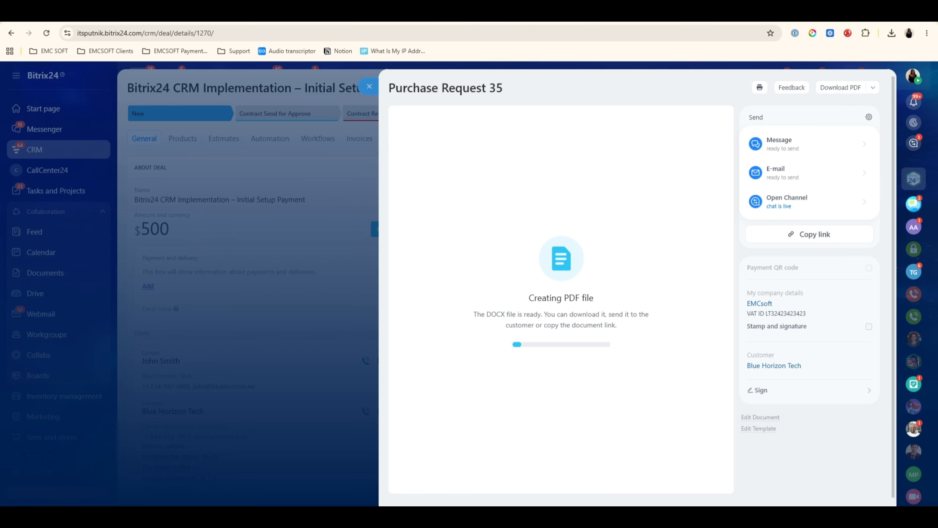
scroll(498, 289, down, 3)
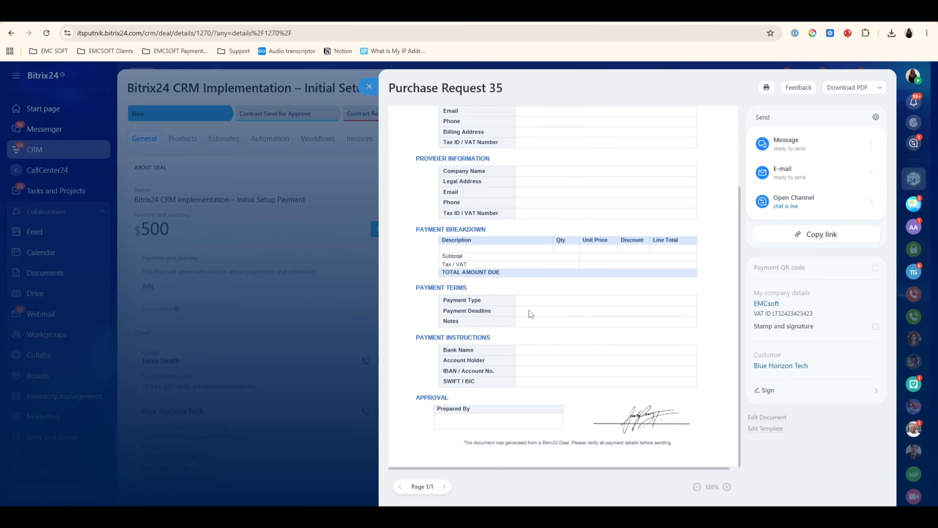
scroll(583, 380, up, 3)
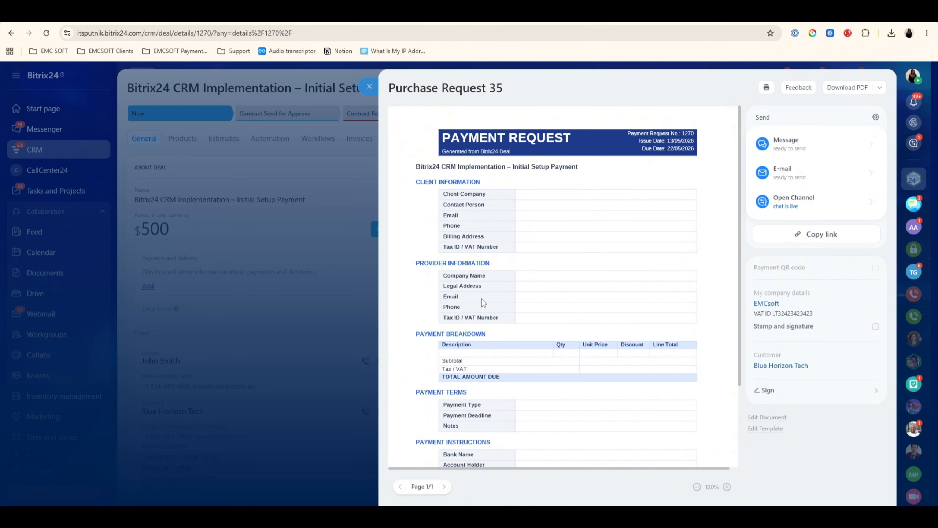
scroll(483, 302, down, 3)
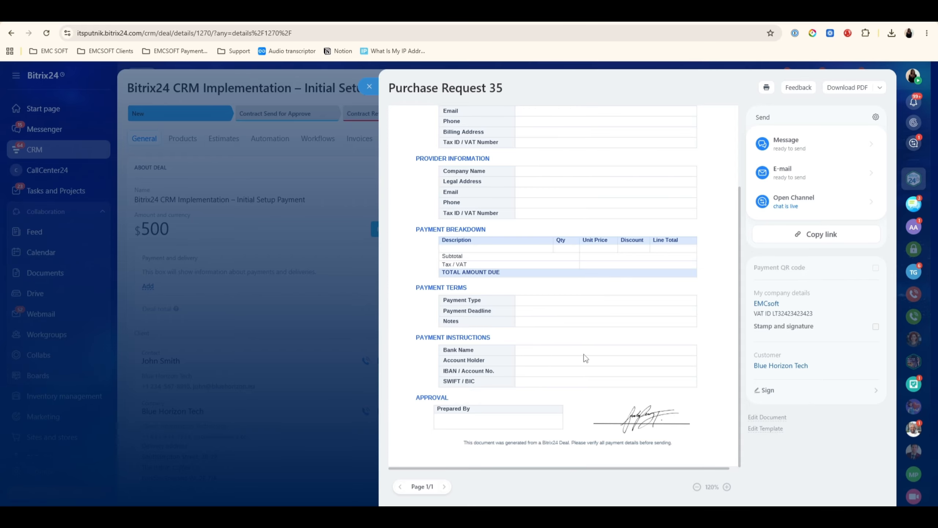
scroll(576, 370, up, 3)
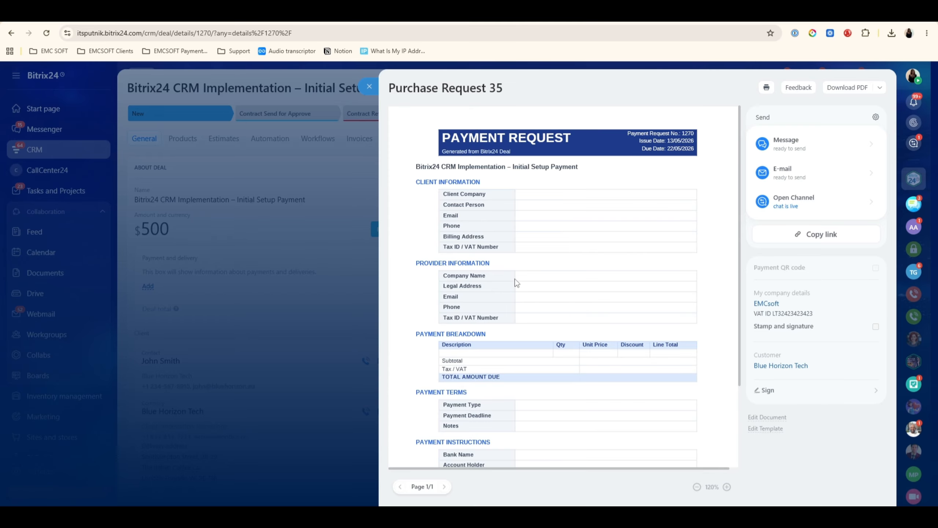
scroll(649, 287, down, 5)
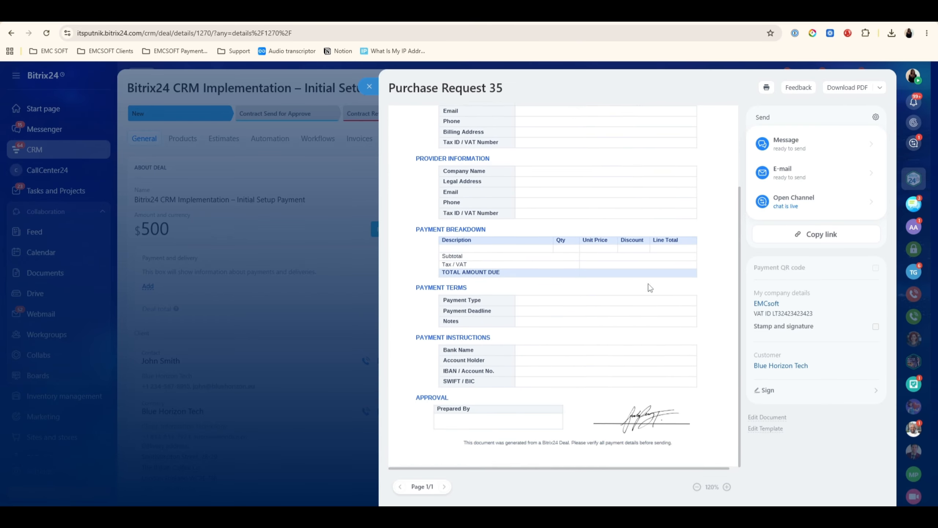
scroll(647, 262, up, 5)
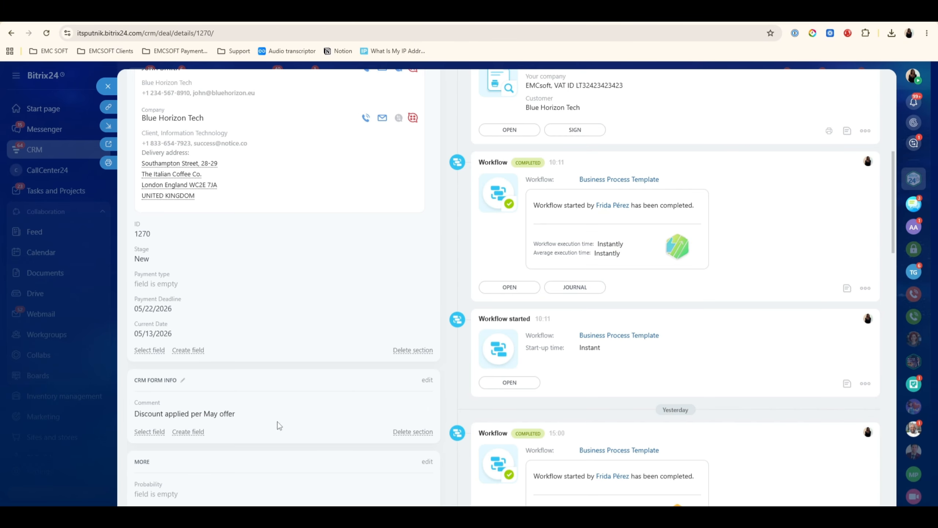
- Compare the deal's ID, Payment Deadline and Current Date fields with the header of the generated payment request
scroll(288, 330, up, 5)
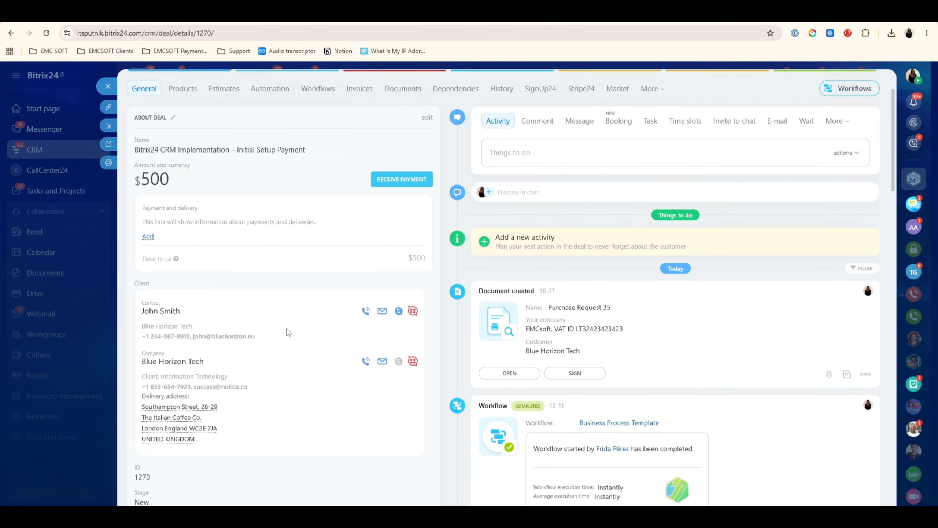
scroll(285, 328, down, 4)
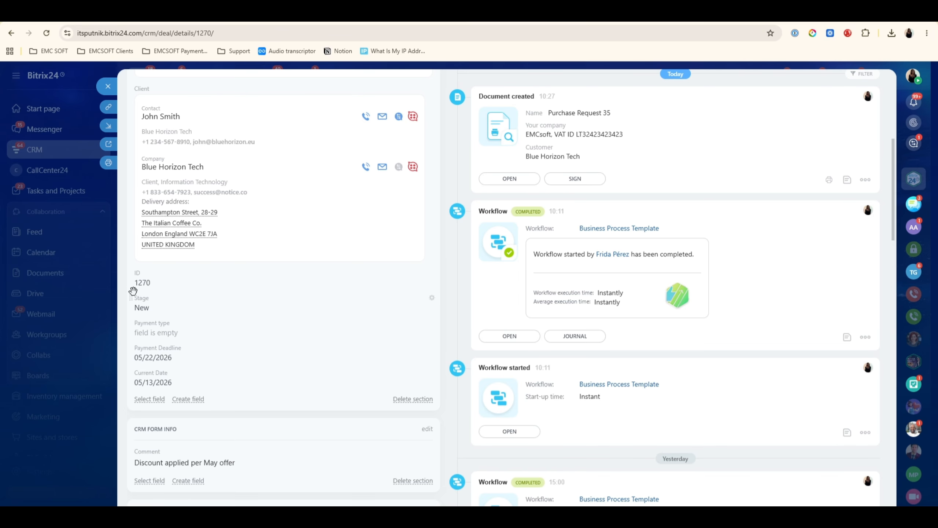
scroll(155, 292, up, 1)
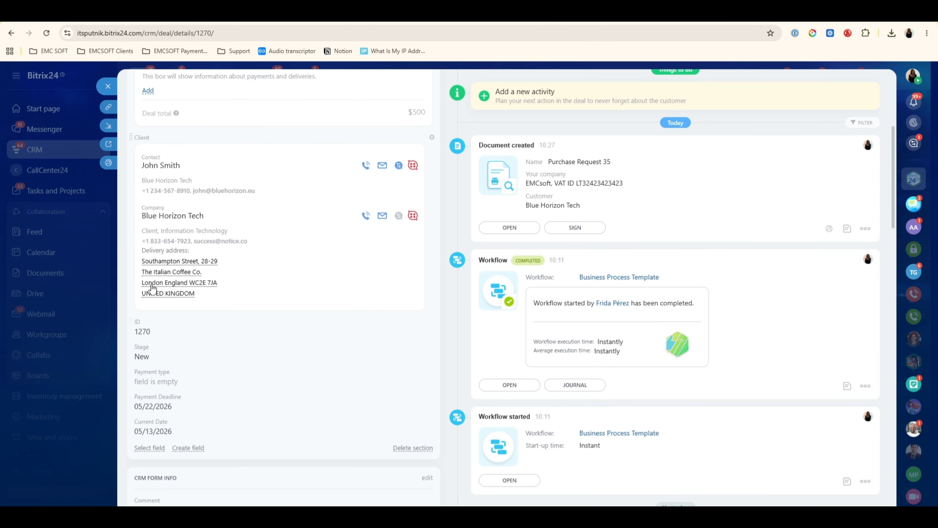
scroll(148, 325, down, 2)
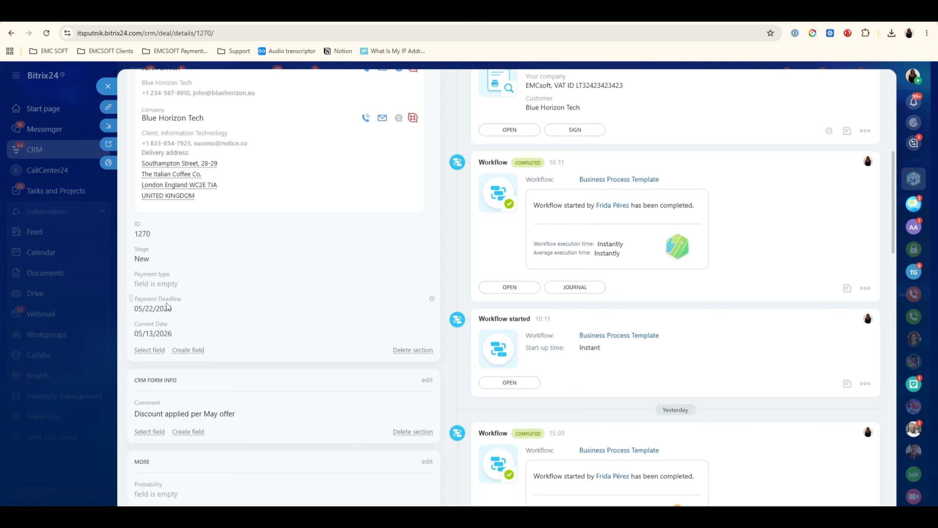
click(587, 129)
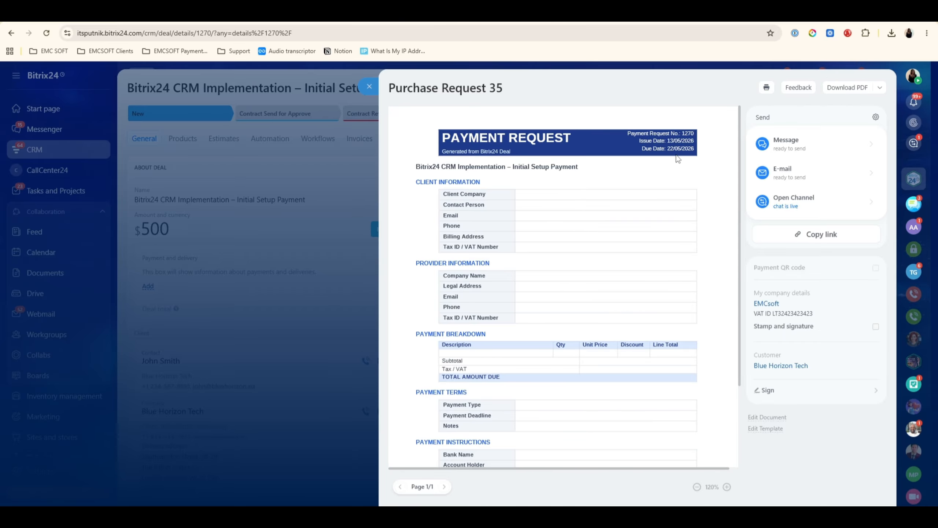
key(Escape)
- Compare the title line of the generated payment request with the deal's name, then close the document
drag(416, 166, 576, 169)
click(576, 169)
click(506, 13)
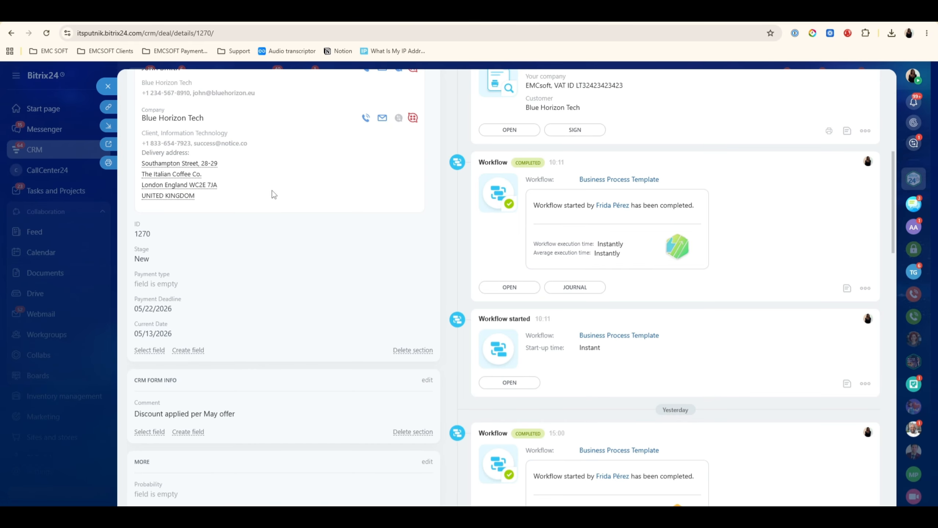
scroll(321, 253, up, 7)
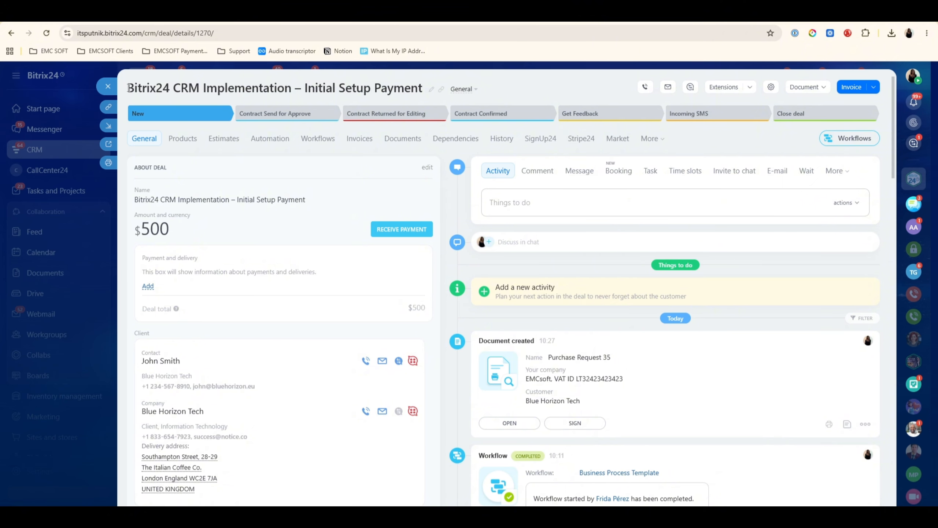
drag(128, 88, 425, 88)
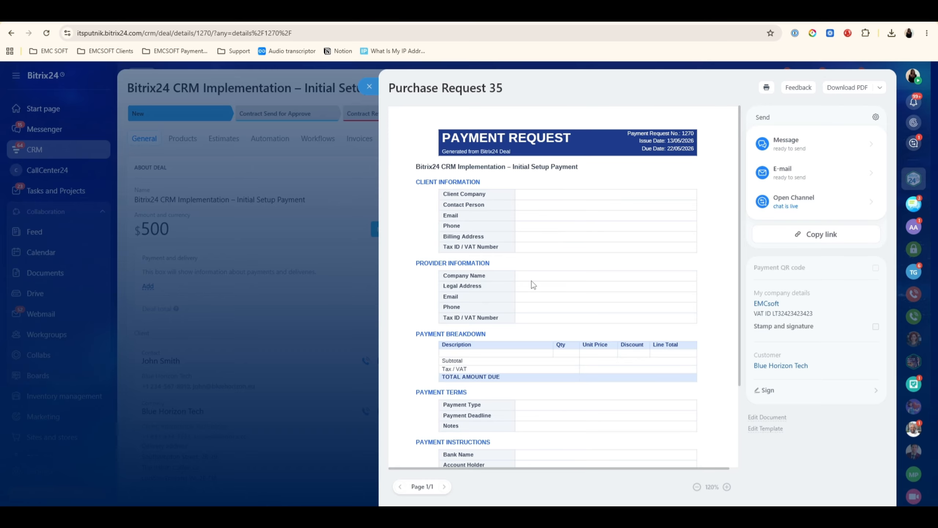
scroll(518, 273, down, 5)
scroll(517, 273, up, 5)
click(369, 86)
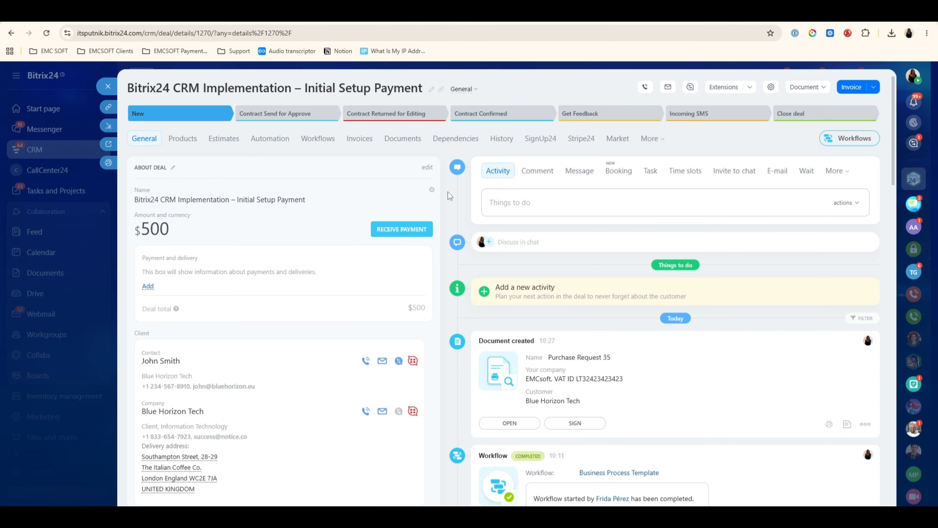
- Open the list of field codes available for deal document templates
click(800, 89)
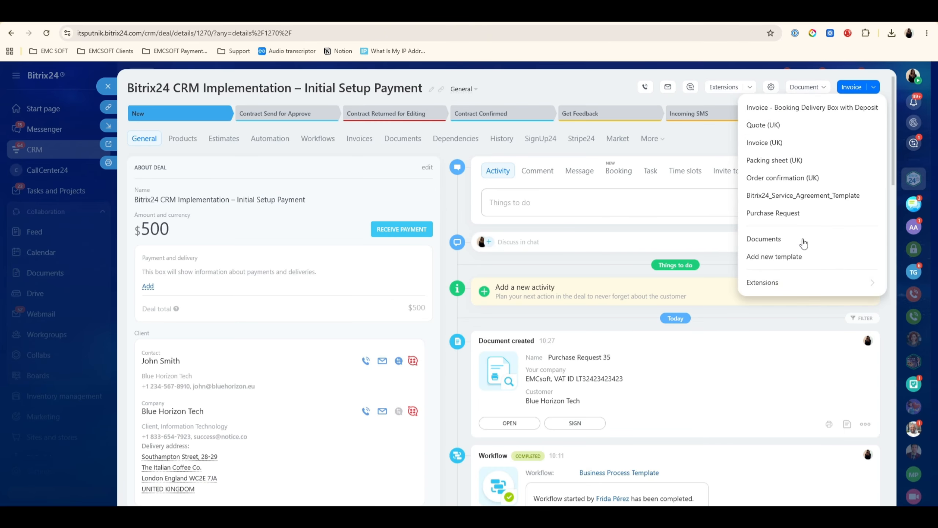
click(799, 257)
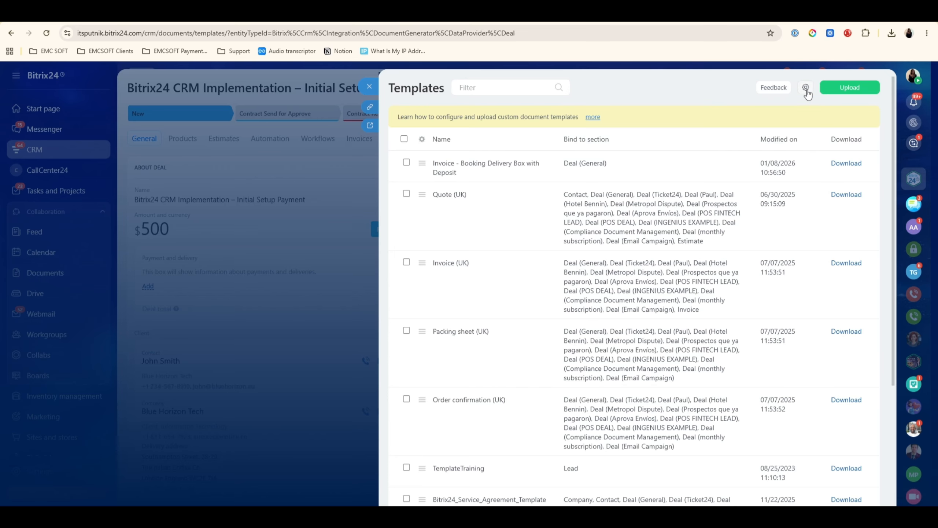
click(805, 88)
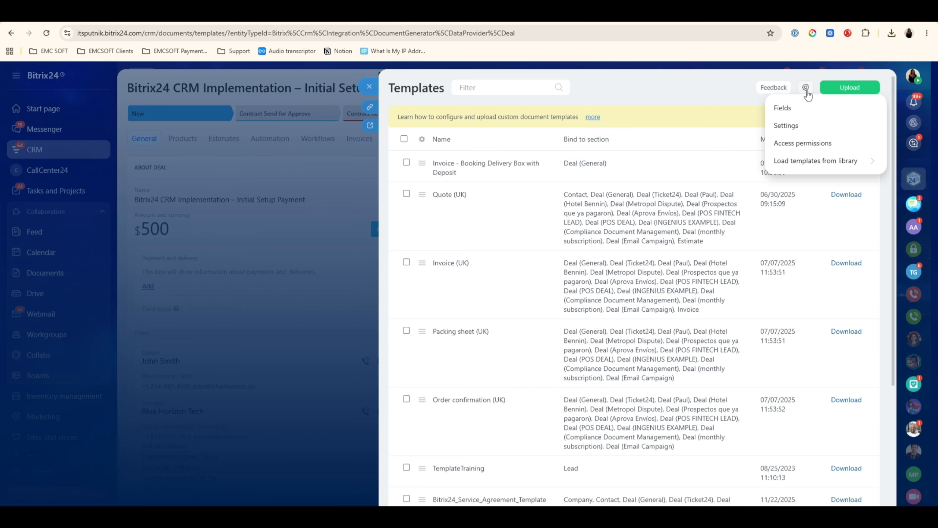
click(787, 112)
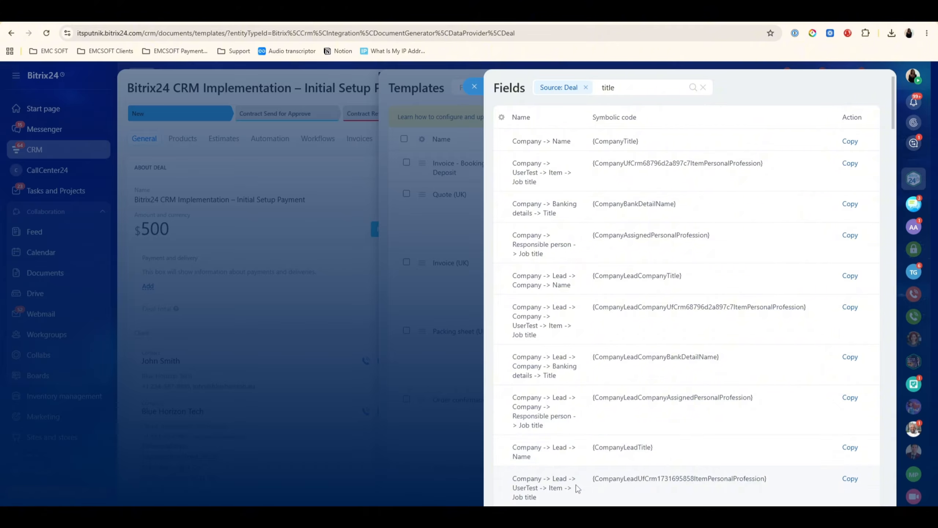
- Open the Word file "Invoice Template empty" from the EMCSOFT folder
click(439, 517)
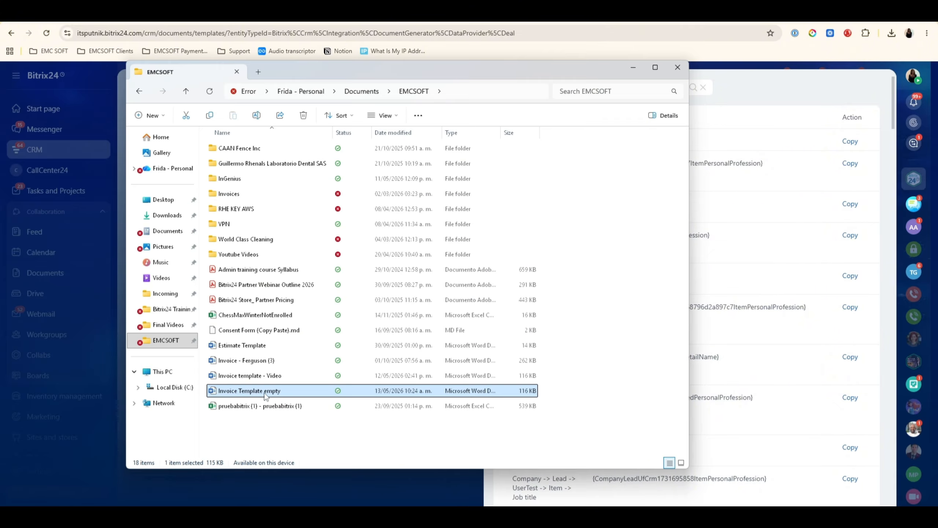
double_click(266, 394)
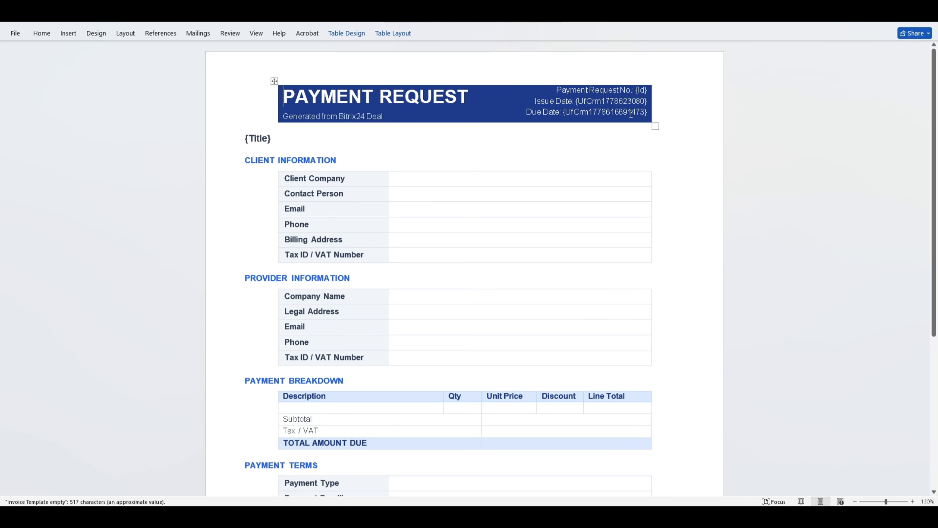
scroll(247, 163, down, 1)
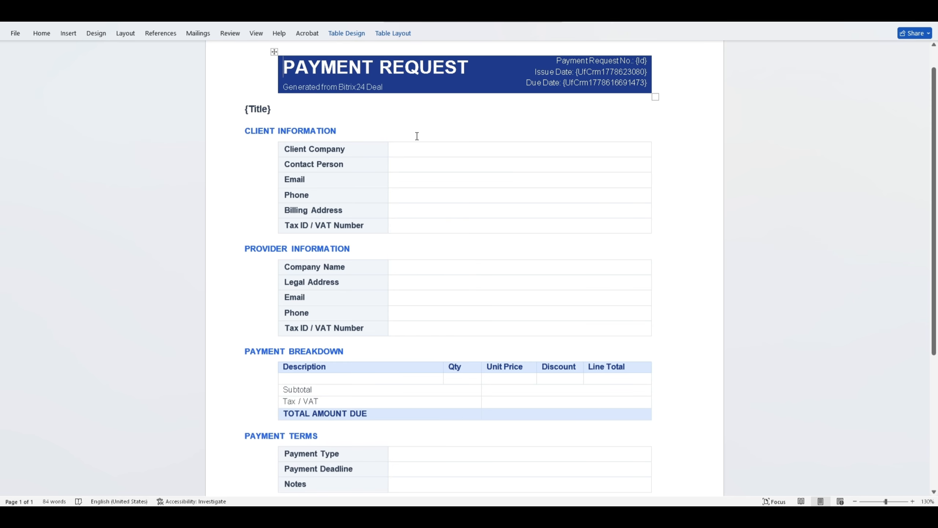
- Search the Deal fields for "title", copy the Company -> Name code {CompanyTitle} and paste it into the template's Client Company cell
click(423, 149)
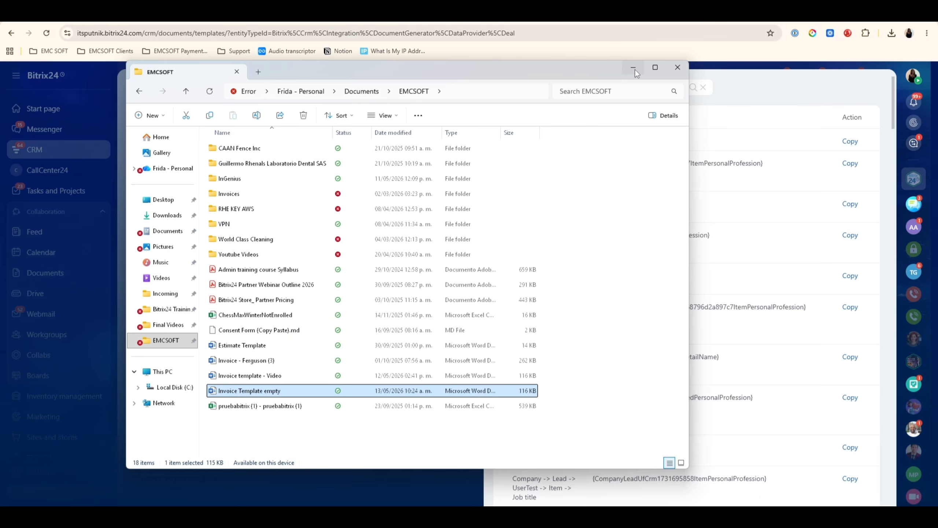
click(634, 69)
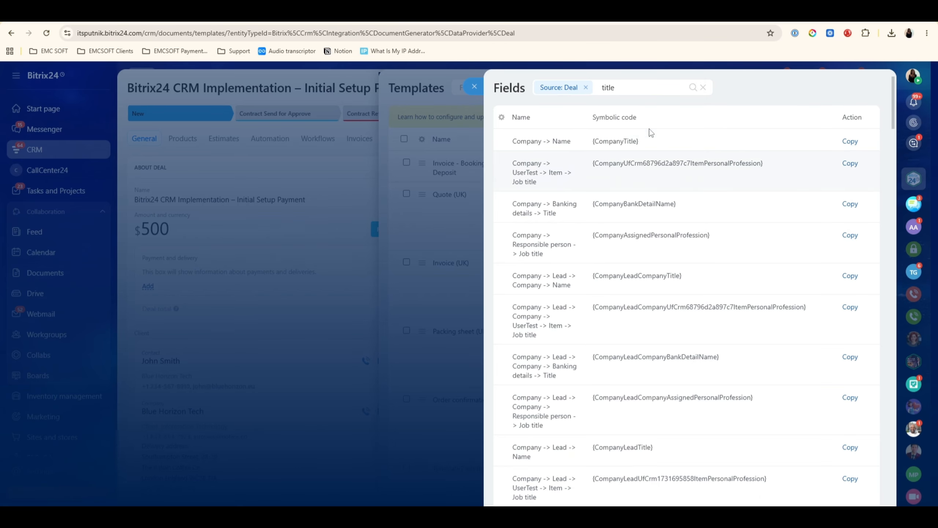
double_click(624, 92)
text(title)
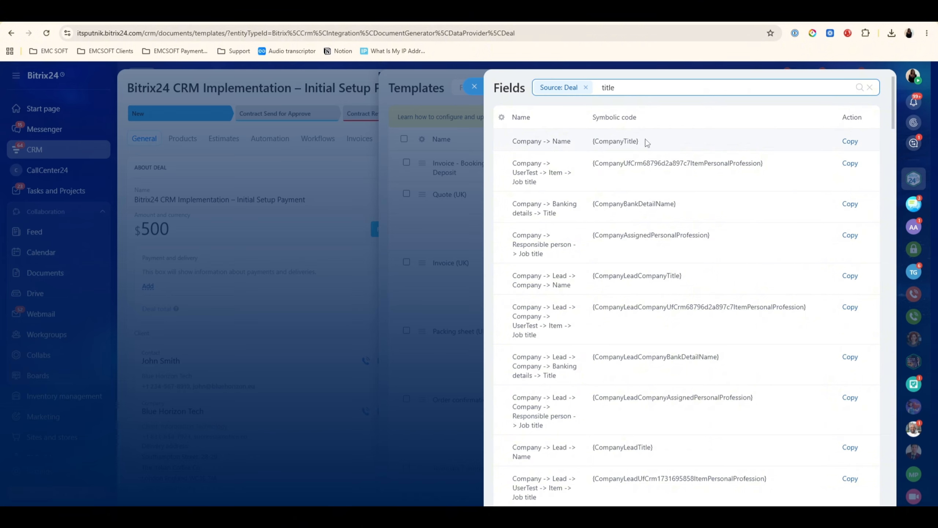
click(850, 141)
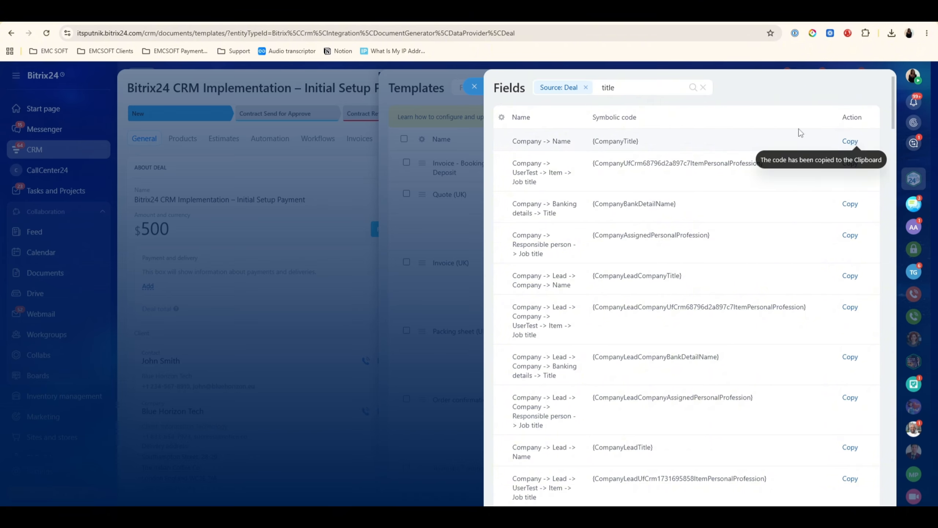
click(495, 518)
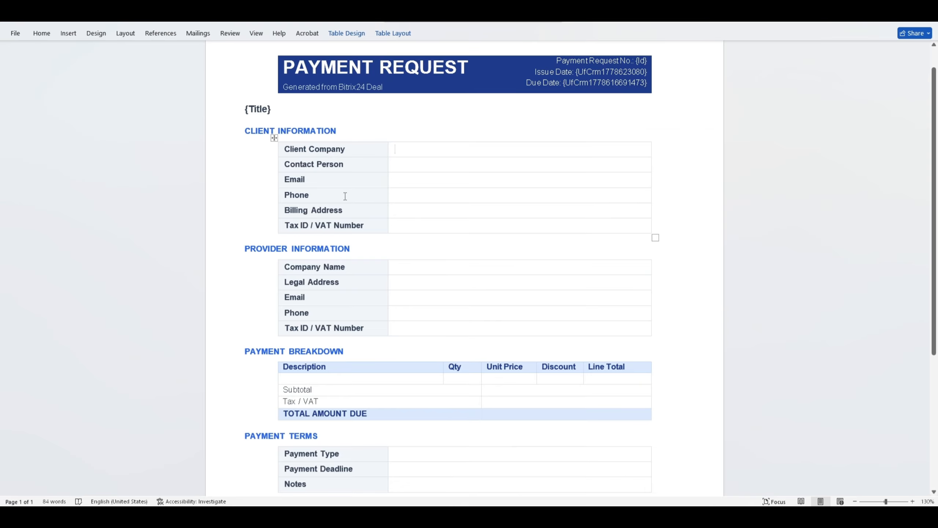
key(ctrl+v)
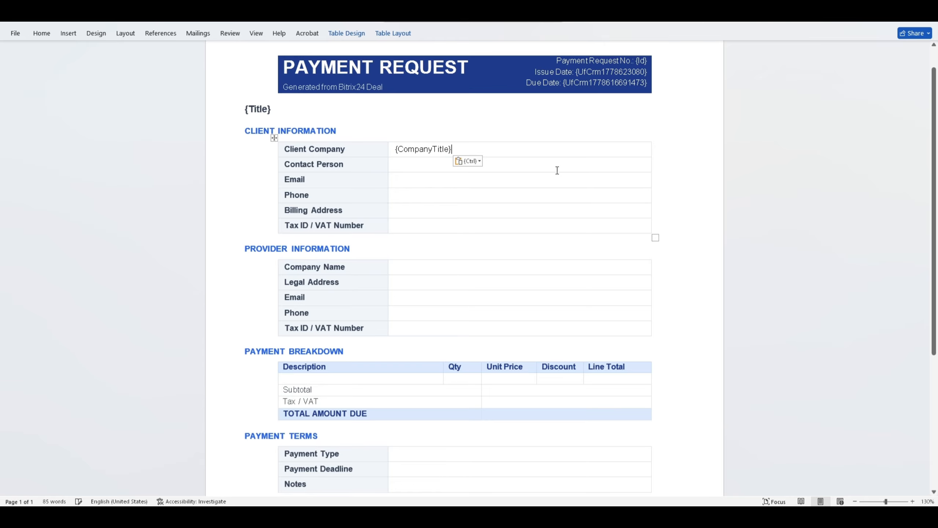
- Search the Deal fields for "name", copy the Contact -> First name code {ContactName} and paste it into the template's Contact Person cell
click(421, 166)
click(857, 24)
double_click(642, 84)
text(name)
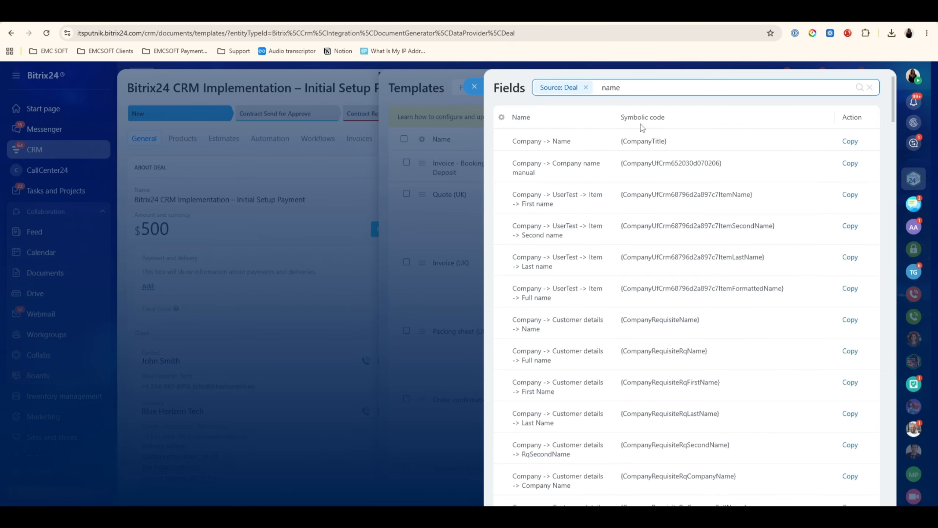
scroll(624, 258, down, 6)
scroll(618, 291, down, 8)
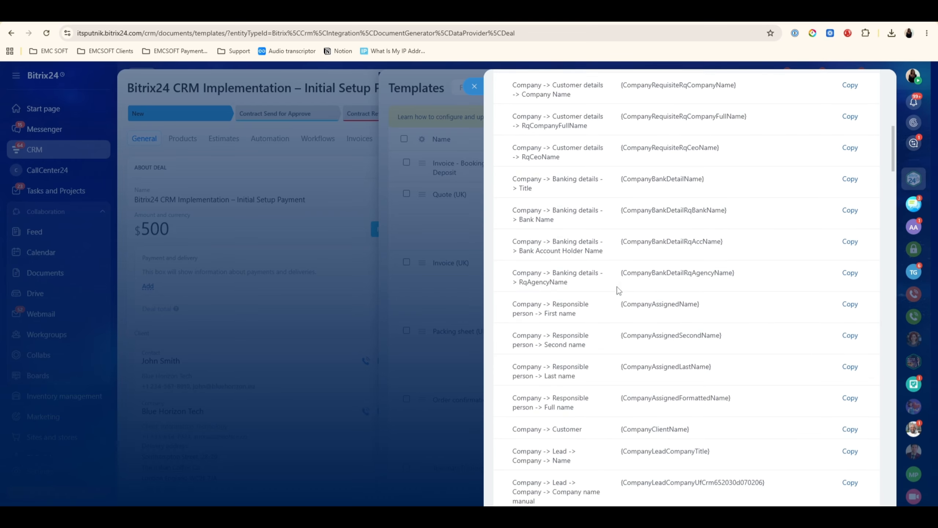
scroll(614, 289, down, 11)
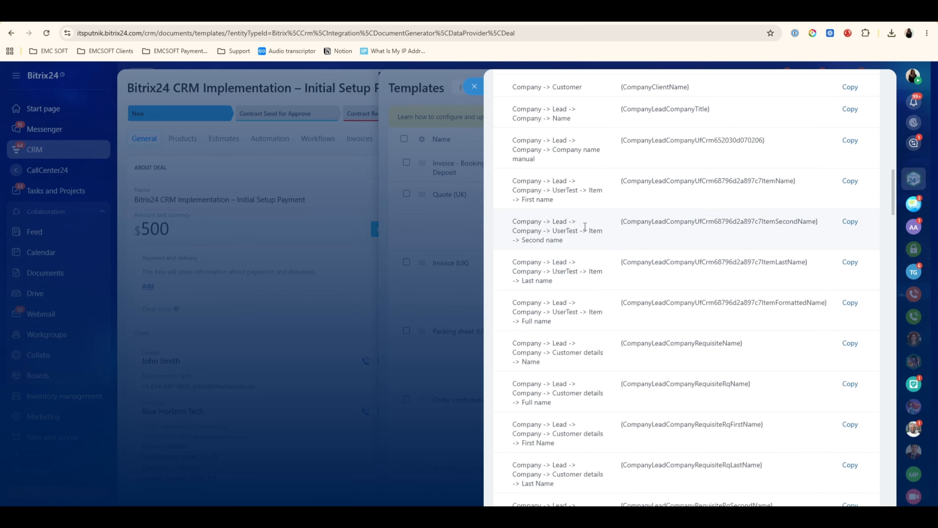
scroll(578, 226, down, 12)
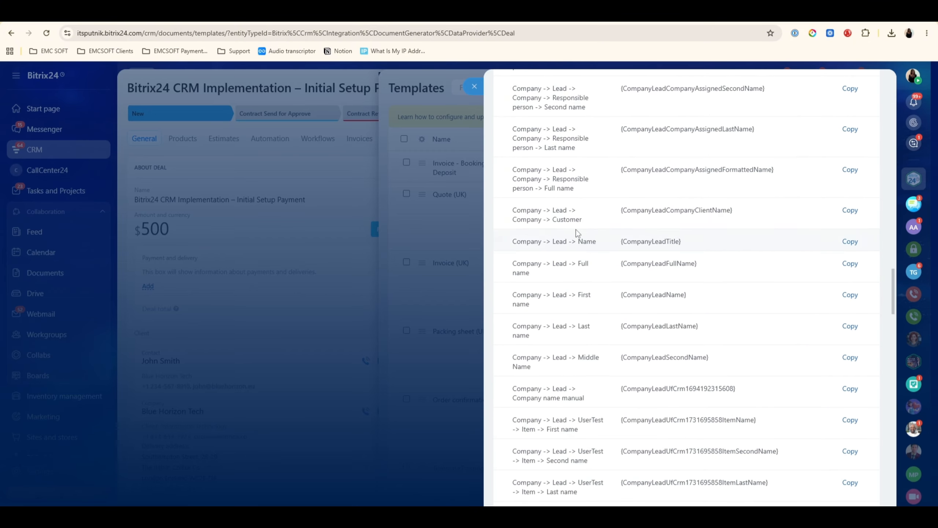
scroll(575, 244, down, 10)
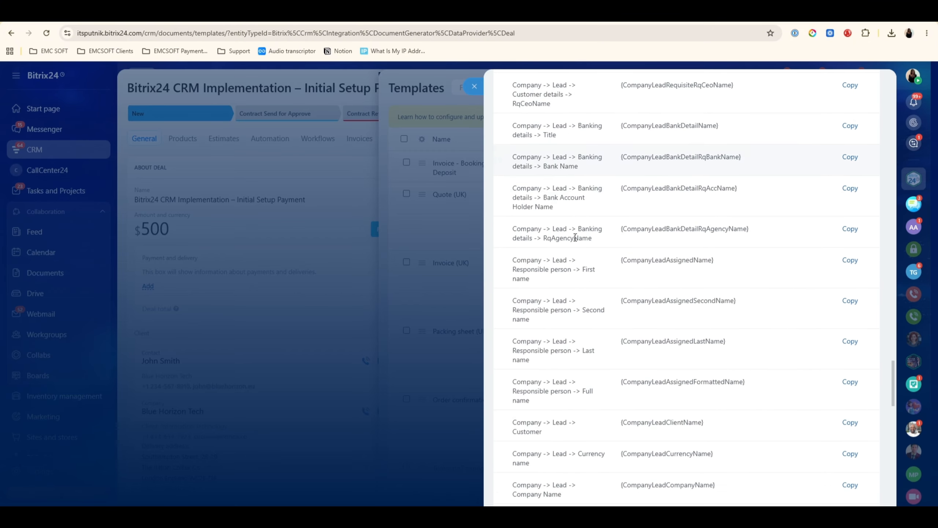
scroll(574, 253, up, 2)
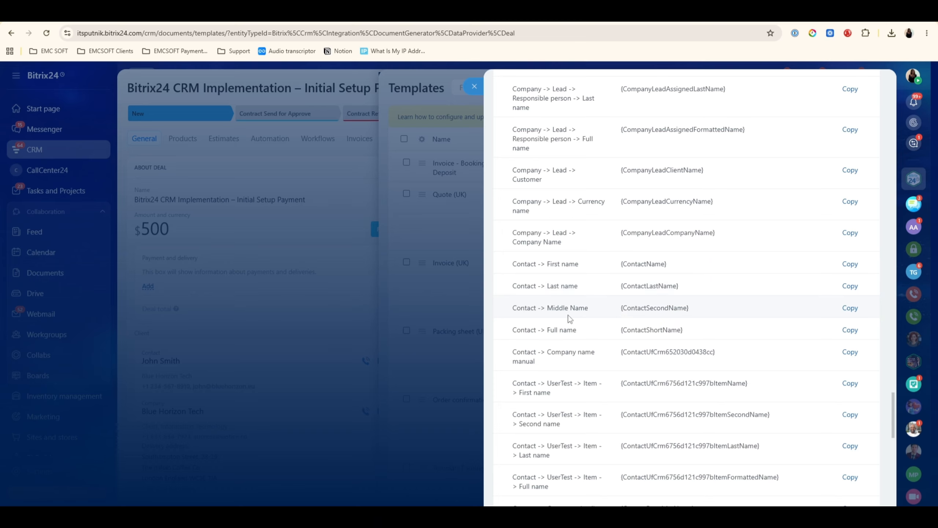
click(850, 264)
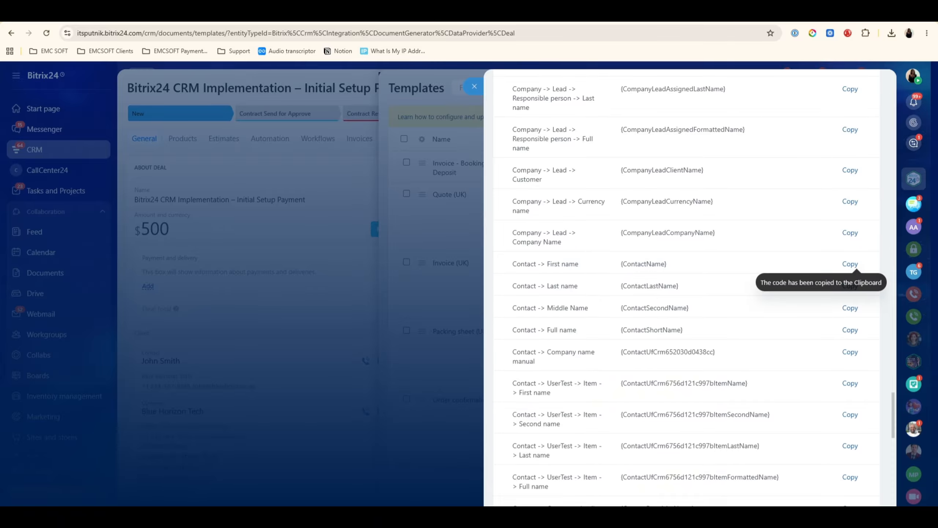
click(623, 502)
key(ctrl+v)
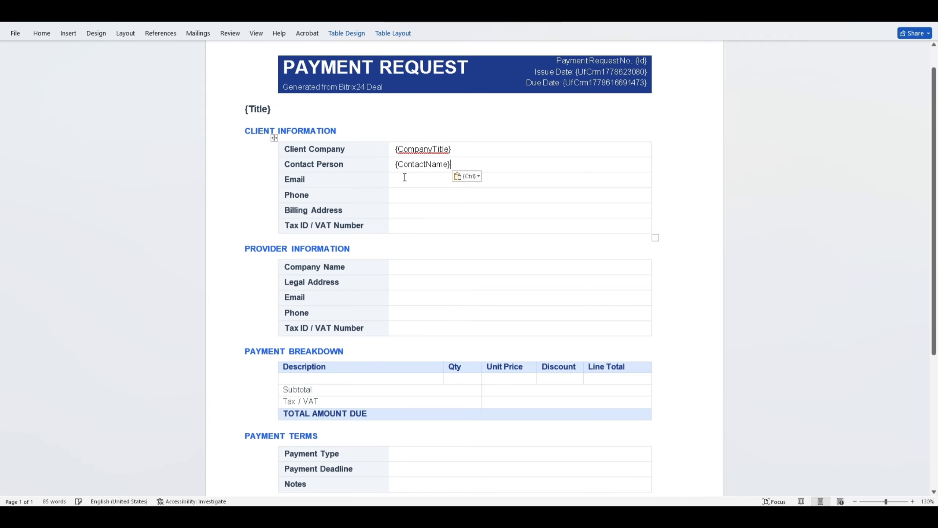
- Copy the Contact -> Last name code {ContactLastName} and paste it after {ContactName} in the Contact Person cell
click(882, 14)
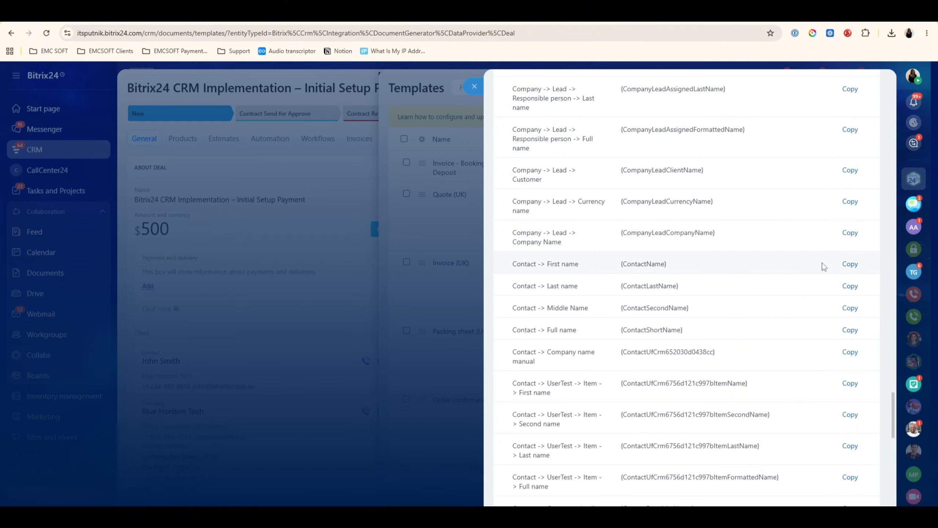
click(850, 285)
click(605, 517)
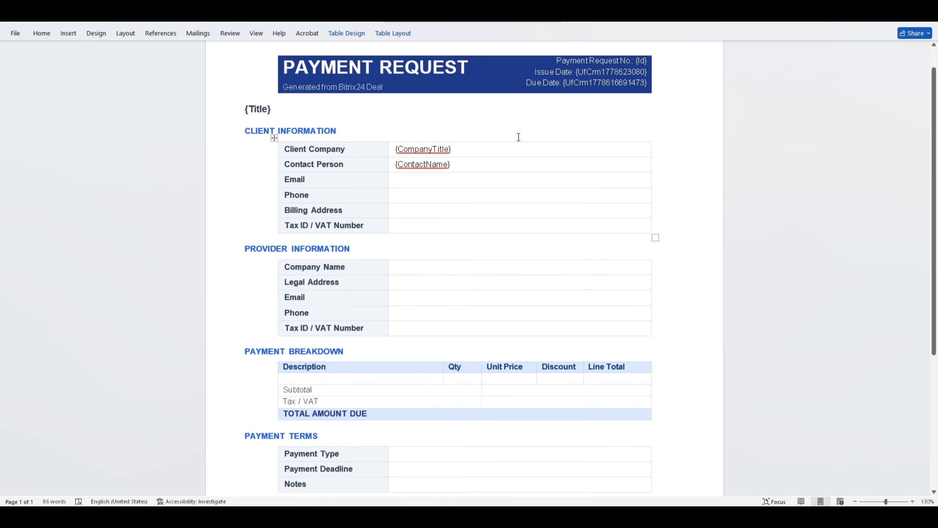
key(ctrl+v)
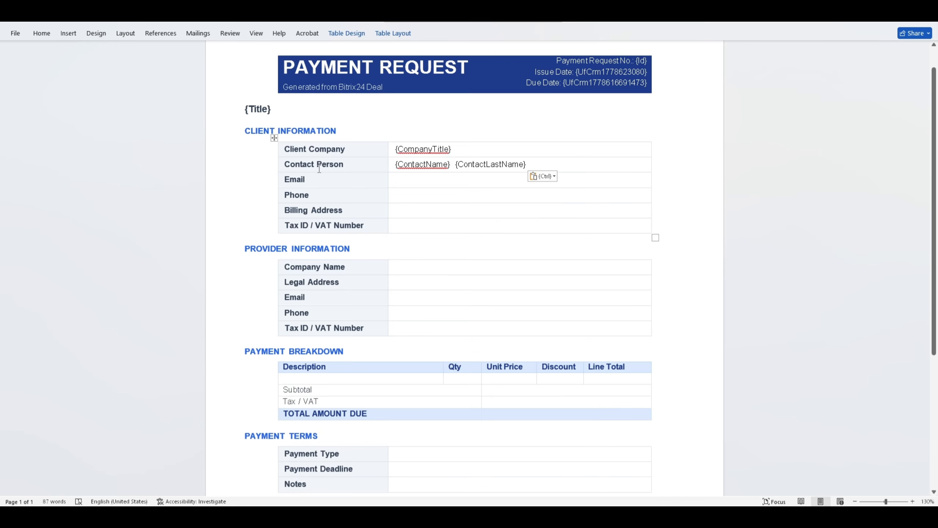
- Search the Deal fields for "mail" and find the Contact email codes in the list
key(alt+Tab)
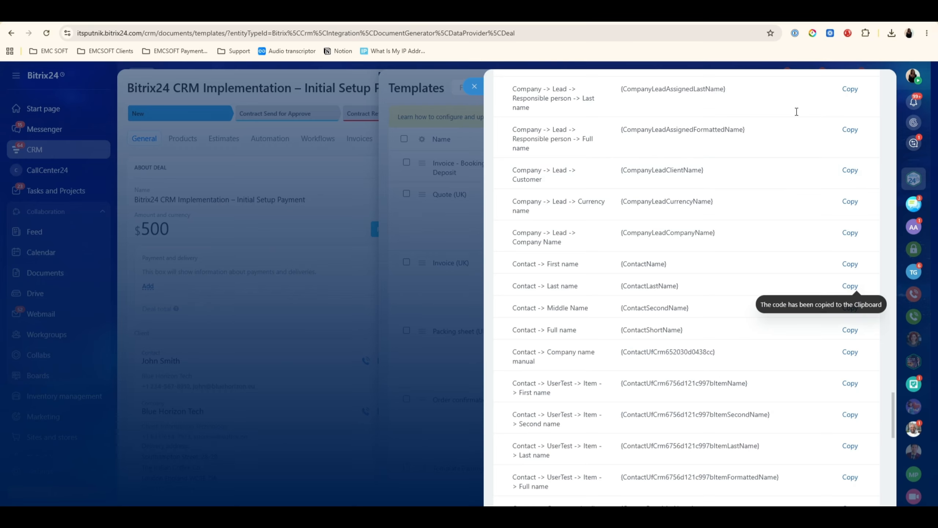
scroll(641, 287, up, 10)
scroll(641, 288, up, 15)
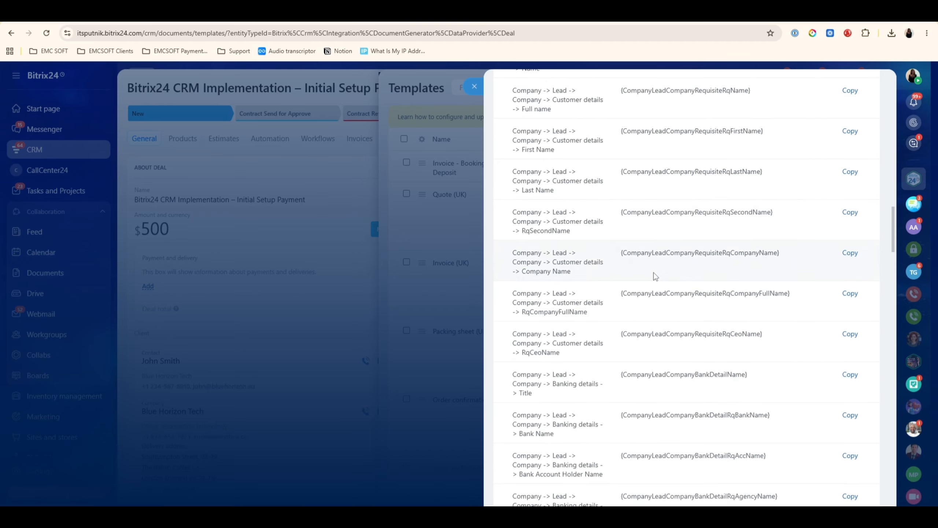
double_click(636, 86)
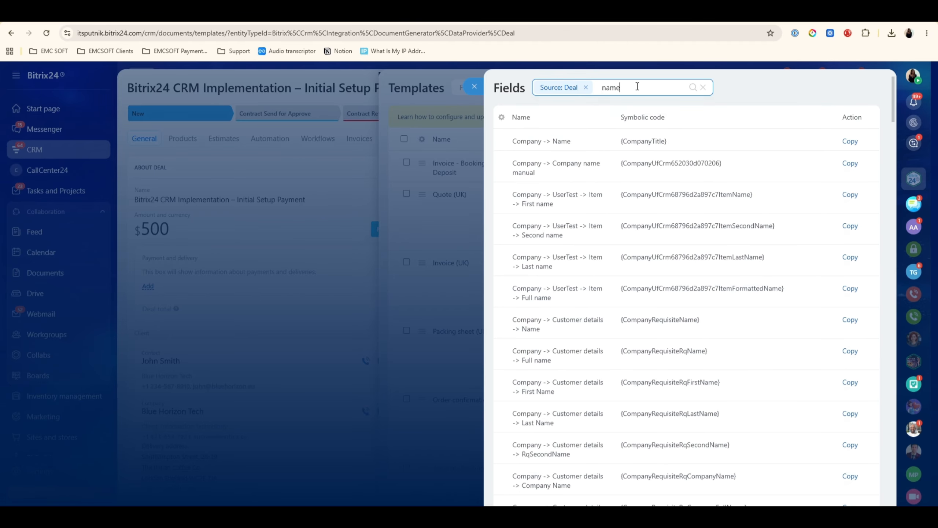
text(mail)
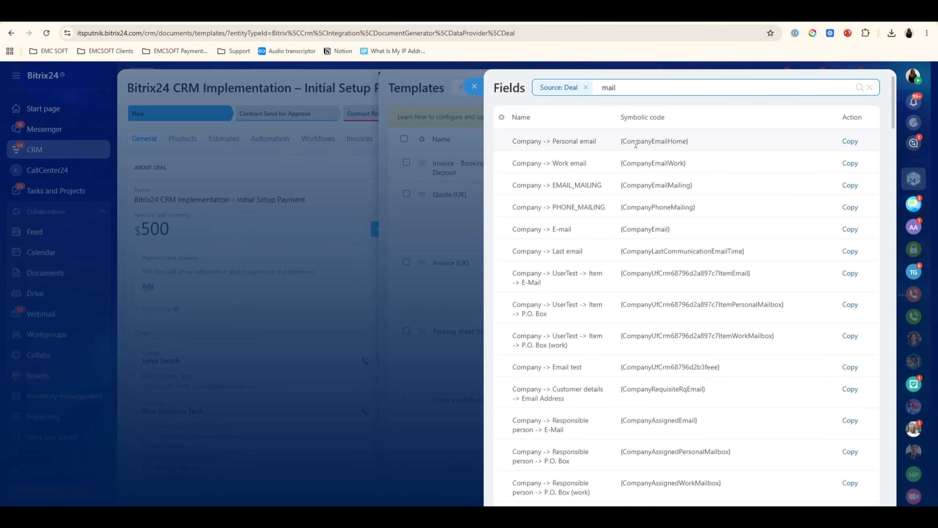
scroll(566, 213, down, 6)
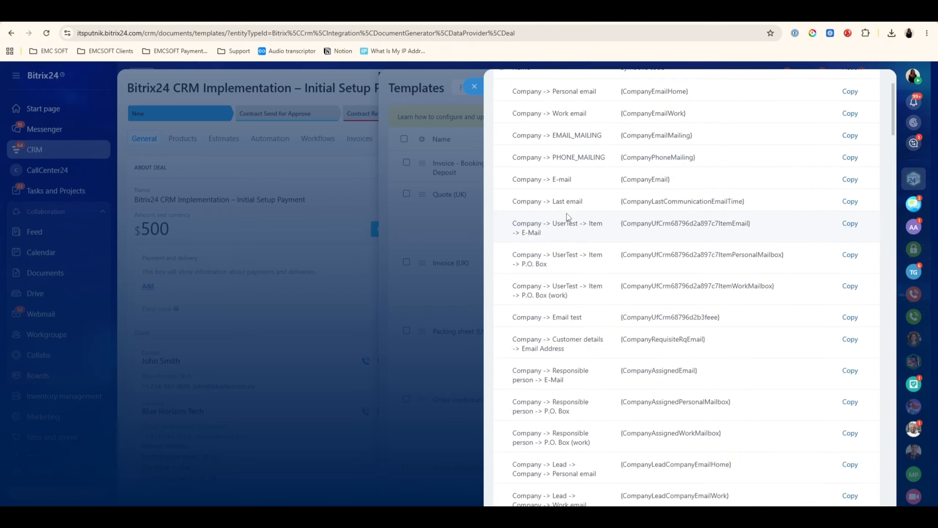
scroll(556, 213, down, 8)
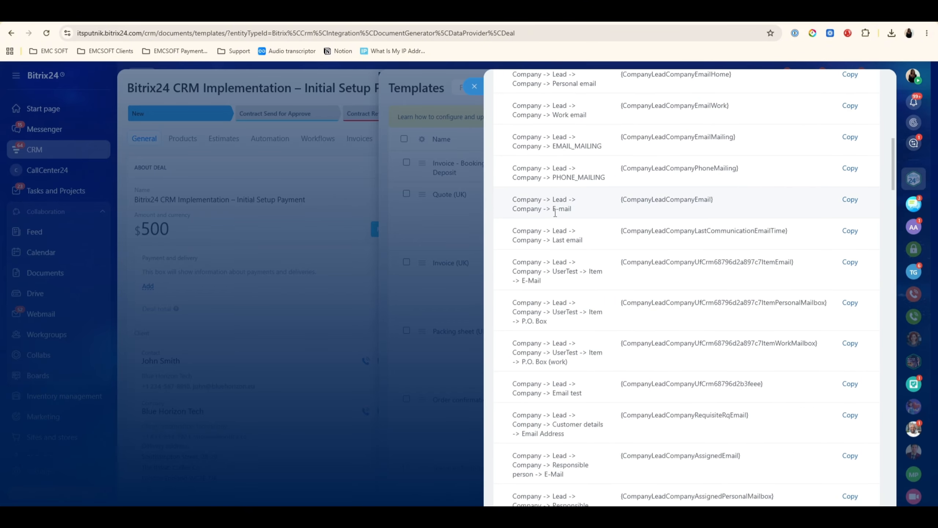
scroll(554, 215, down, 15)
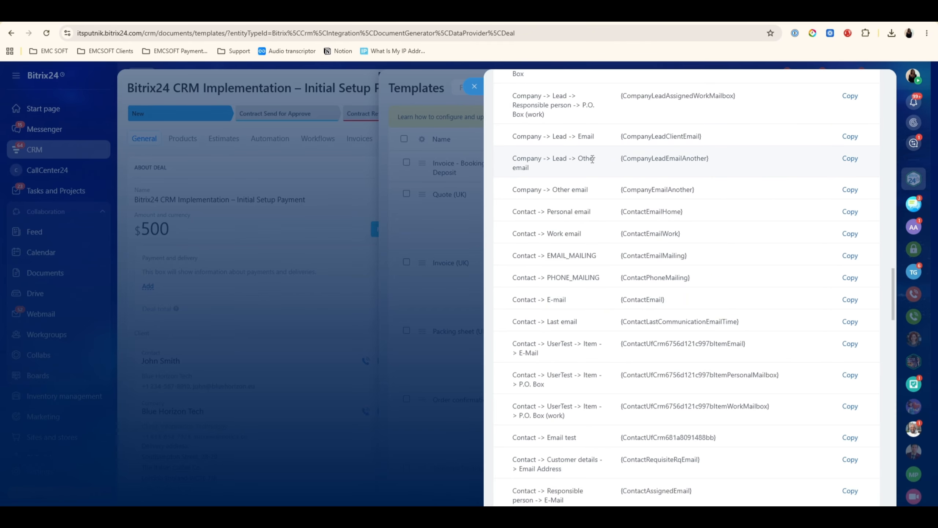
- Check the email type in the deal's contact record and paste the Contact -> Work email code {ContactEmailWork} into the client Email cell
click(339, 215)
scroll(341, 255, down, 5)
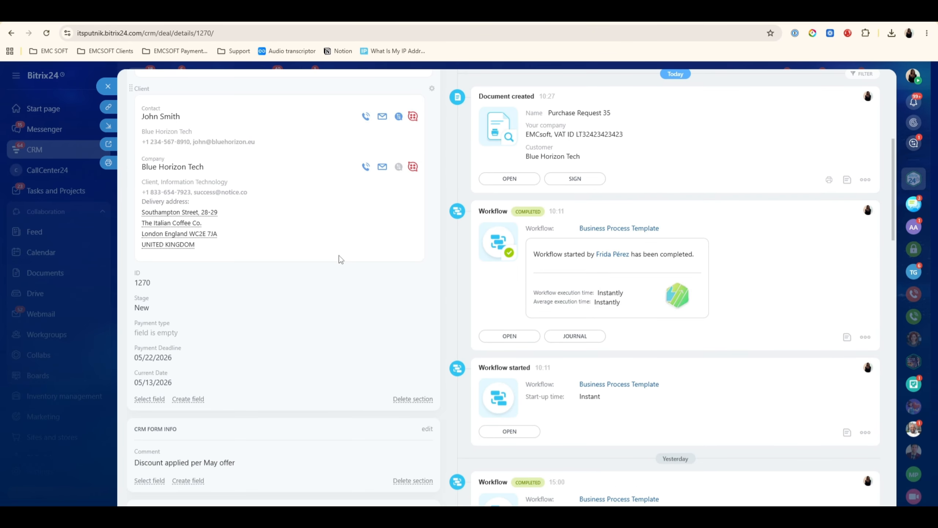
scroll(222, 192, up, 3)
click(168, 164)
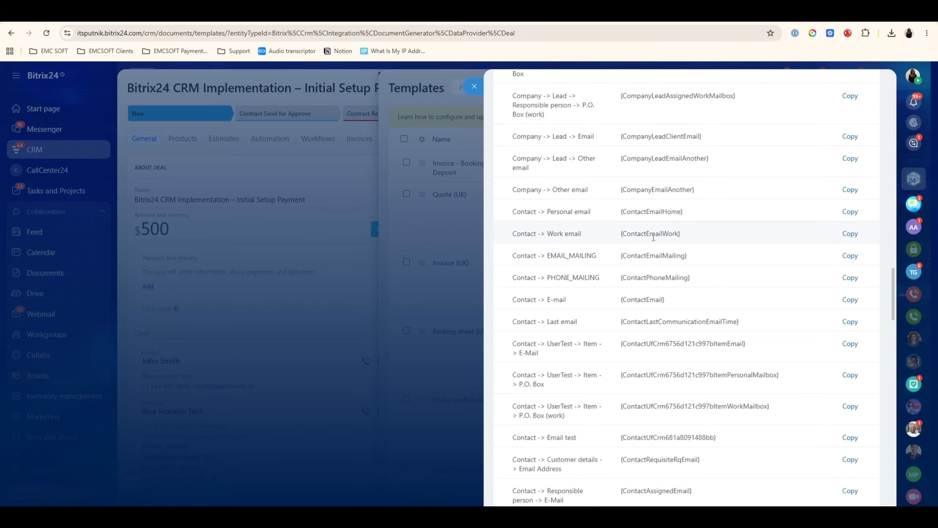
click(849, 233)
key(ctrl+v)
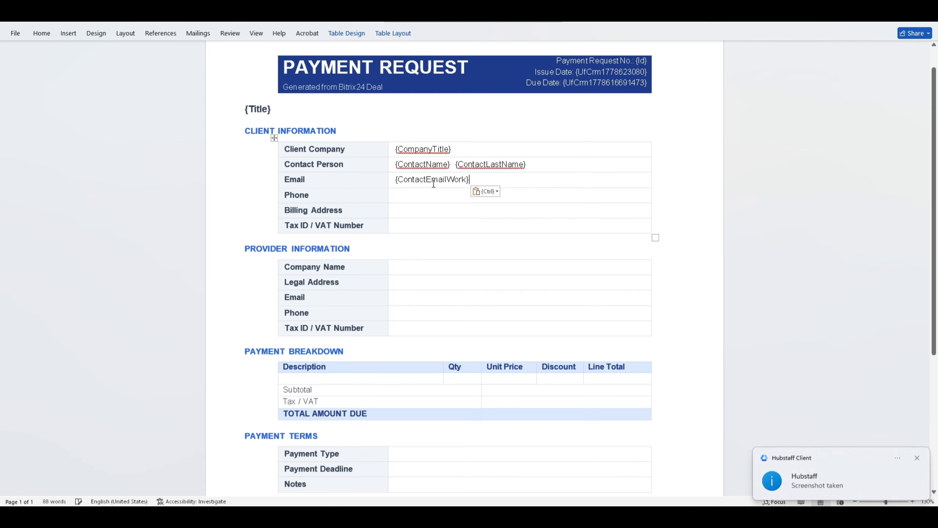
- Search the Deal fields for "phone" and find the Contact phone codes for the client Phone cell
click(429, 194)
click(880, 19)
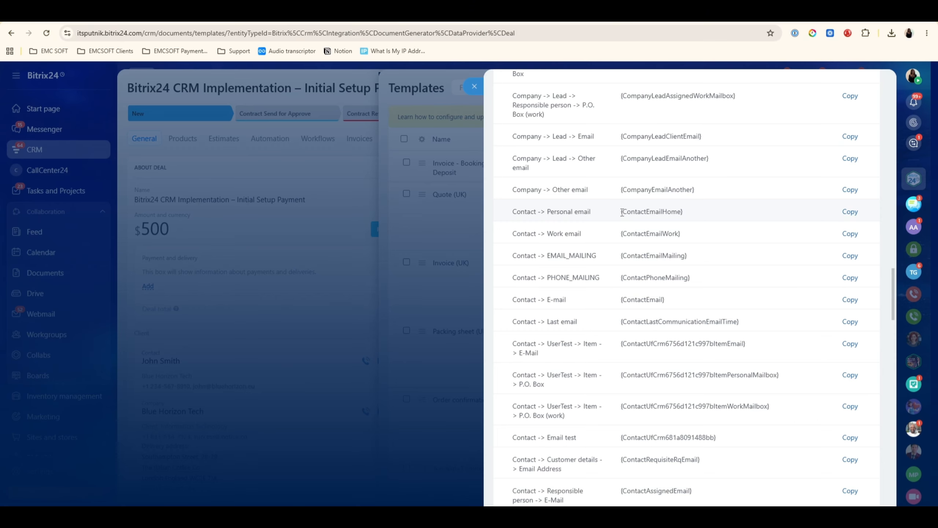
scroll(621, 212, up, 15)
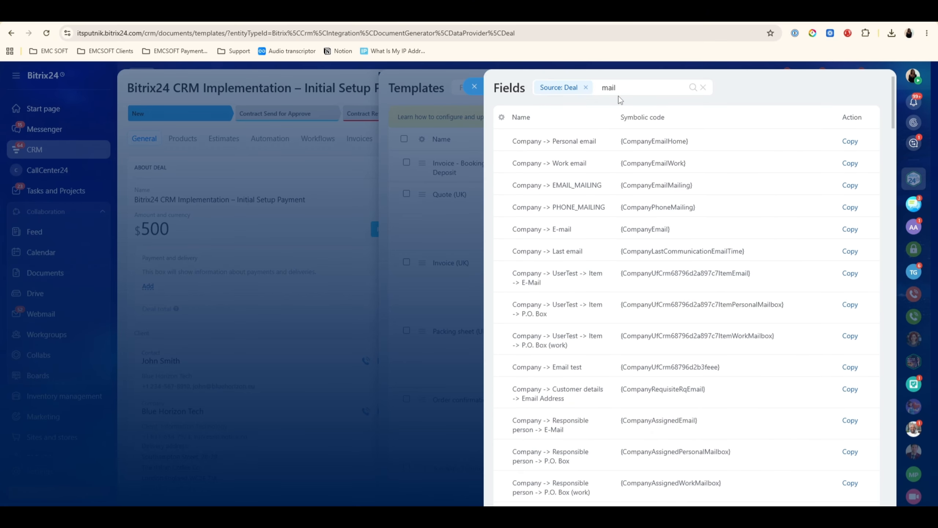
click(616, 90)
double_click(616, 89)
text(pho)
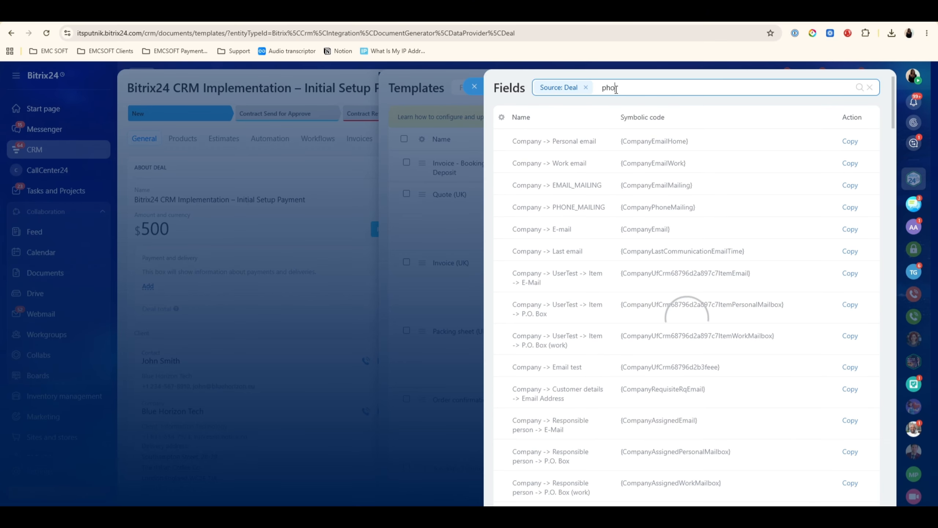
text(ne)
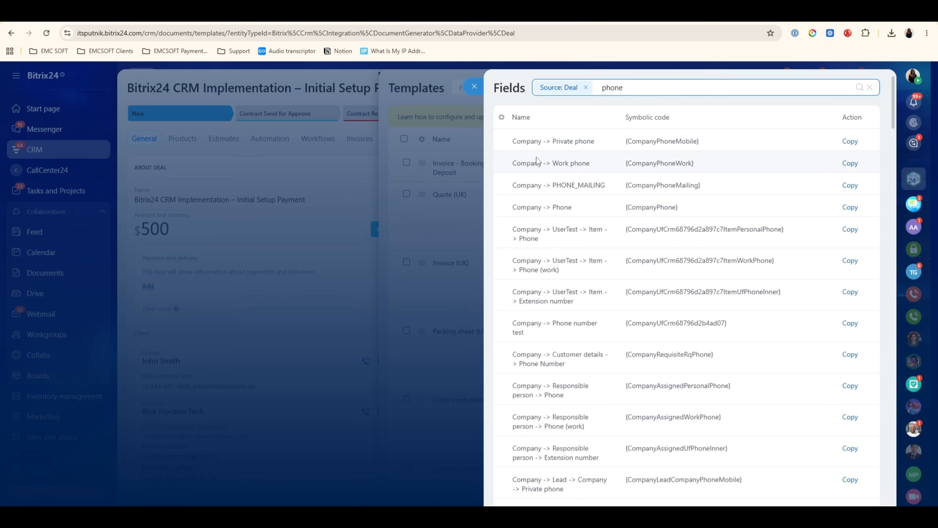
scroll(543, 277, down, 5)
scroll(559, 301, down, 12)
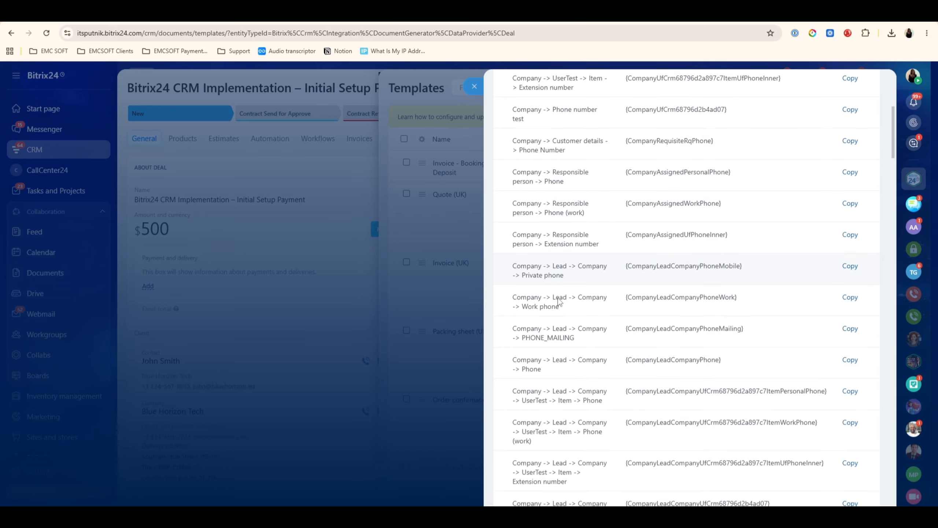
scroll(559, 299, down, 10)
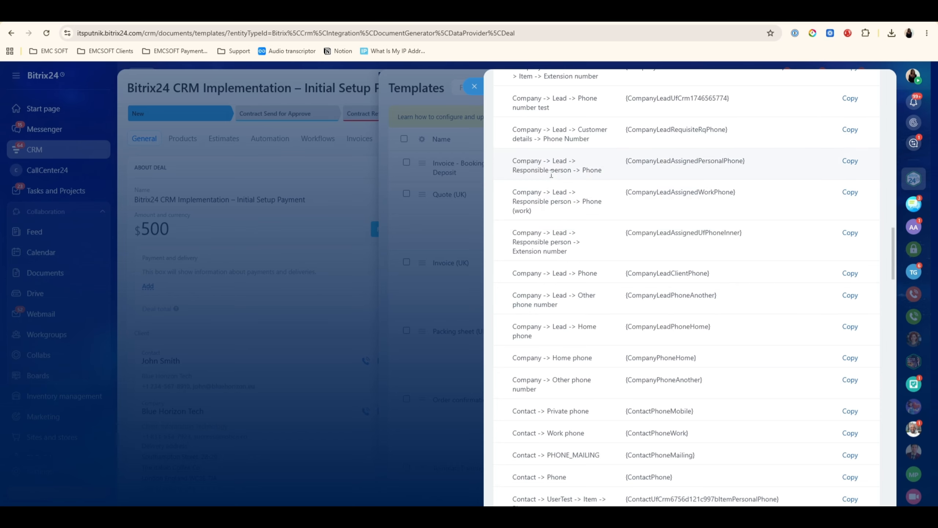
scroll(560, 280, down, 5)
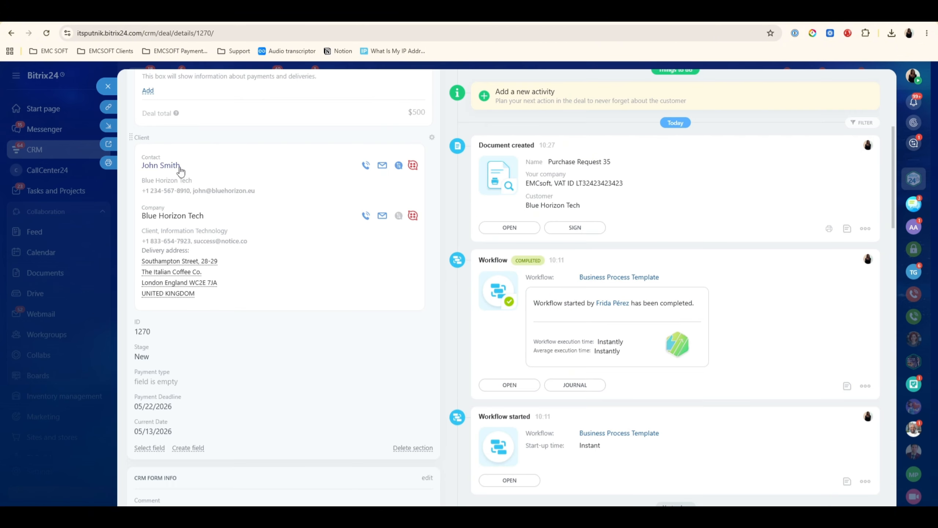
- Check the phone type in the deal's contact record and paste the Contact -> Work phone code {ContactPhoneWork} into the client Phone cell
click(179, 166)
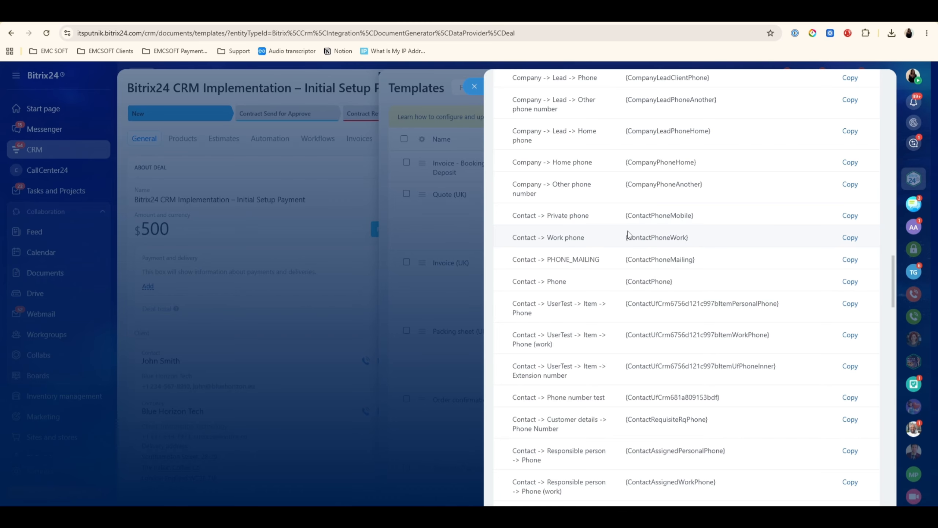
click(850, 238)
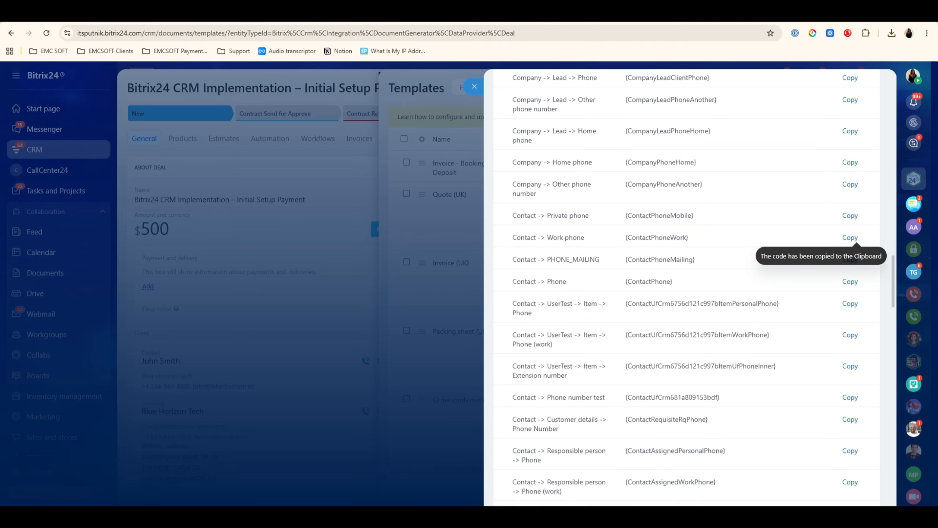
click(531, 517)
key(ctrl+v)
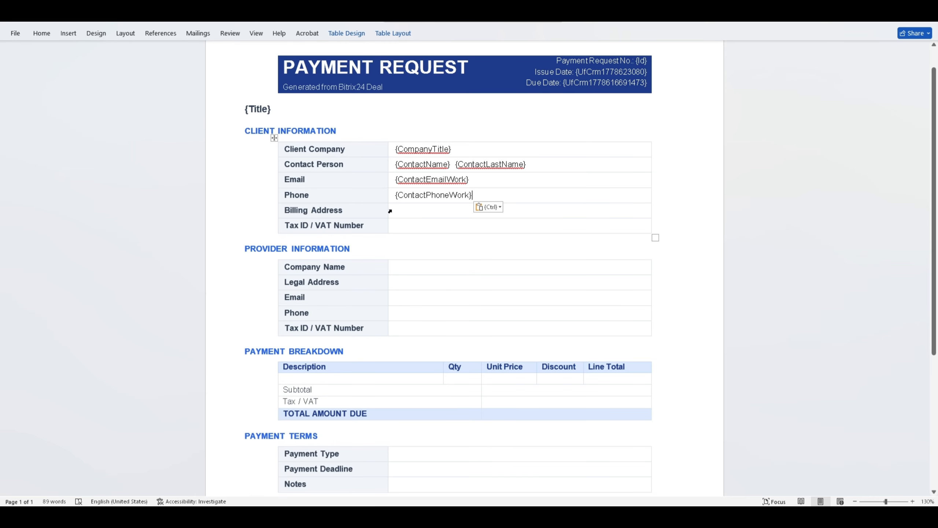
- Search the Deal fields for "address" and paste the Company -> Address code {CompanyAddress} into the client Billing Address cell
click(404, 210)
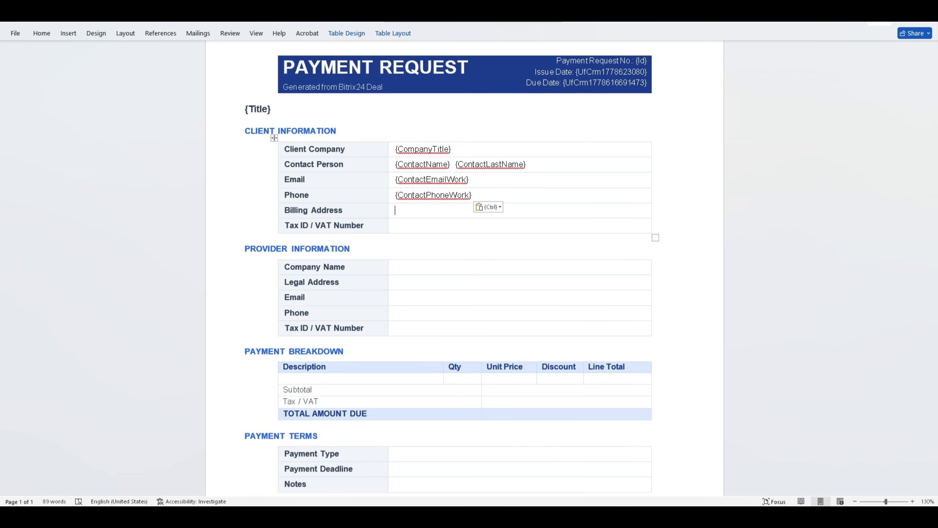
click(879, 15)
scroll(758, 147, up, 15)
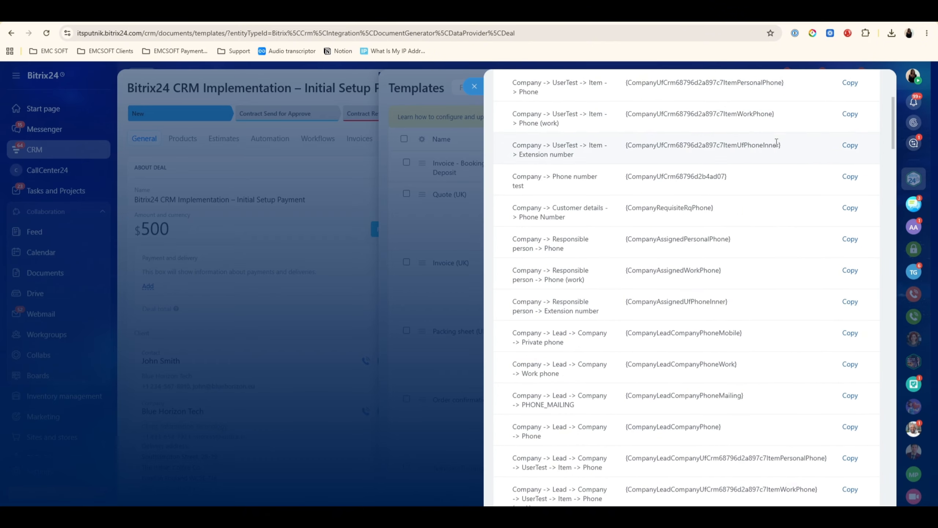
double_click(630, 90)
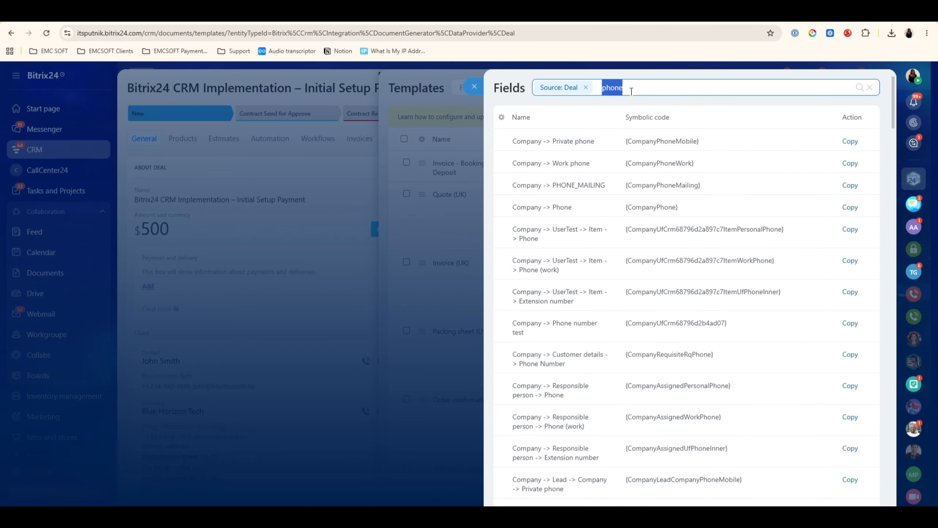
text(address)
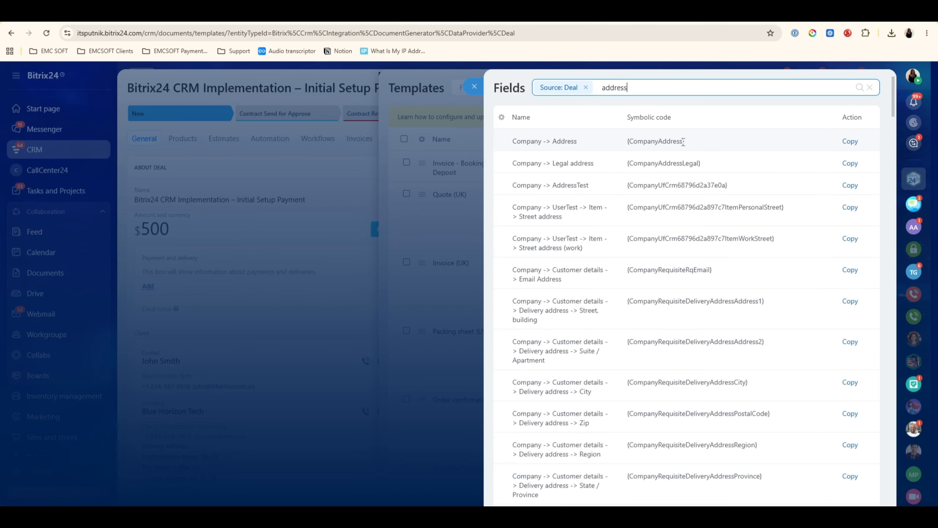
click(850, 142)
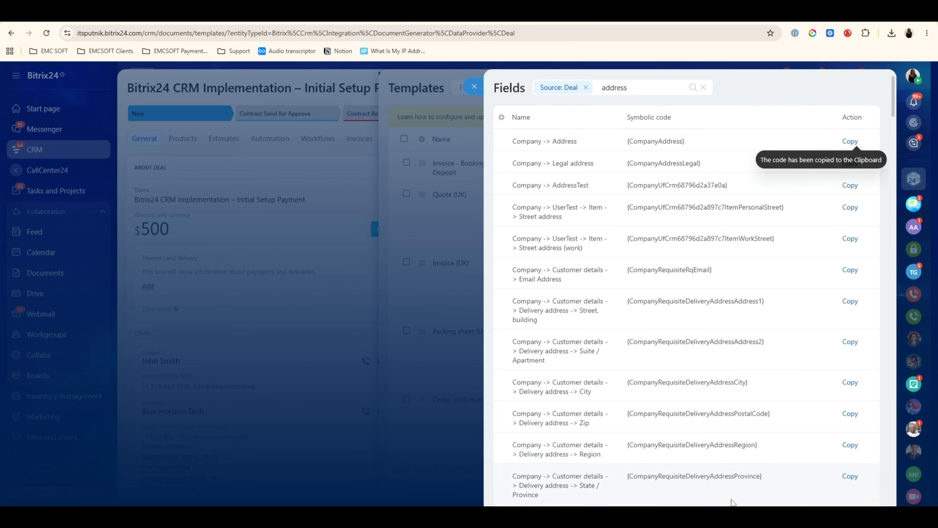
key(alt+Tab)
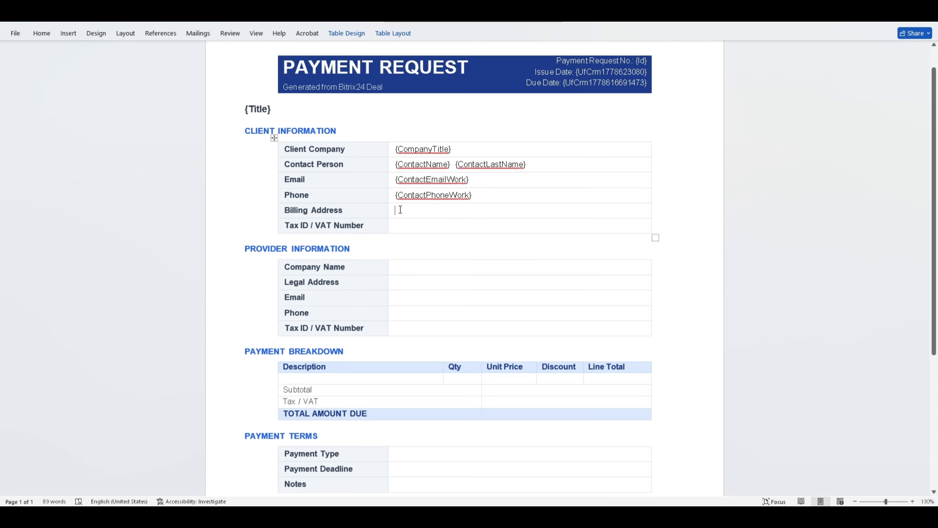
key(ctrl+v)
click(841, 246)
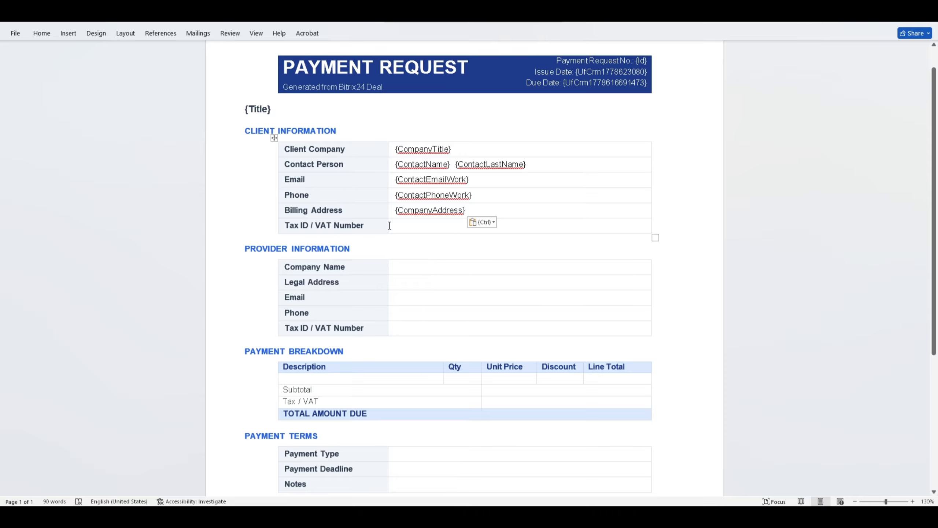
- Check the company address in the deal's contact record and look through the Blue Horizon Tech company record for the tax ID field
click(879, 22)
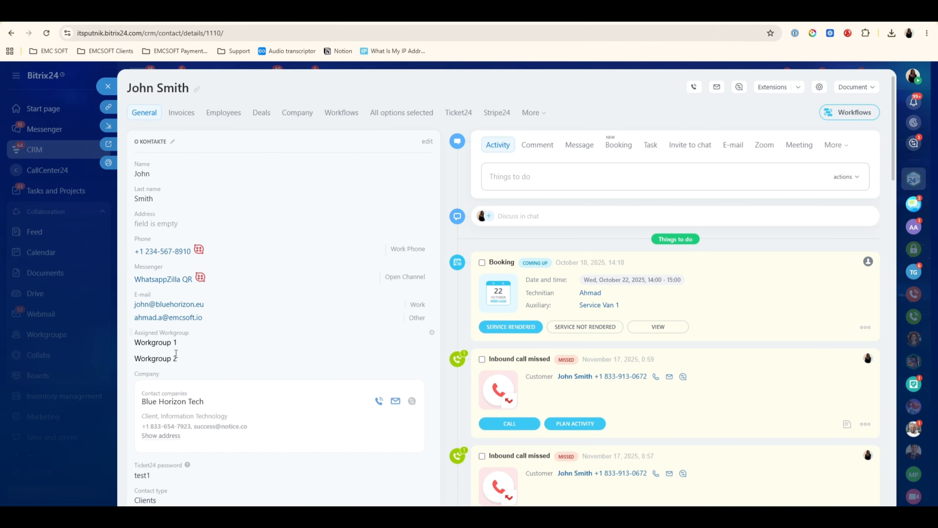
scroll(155, 310, down, 3)
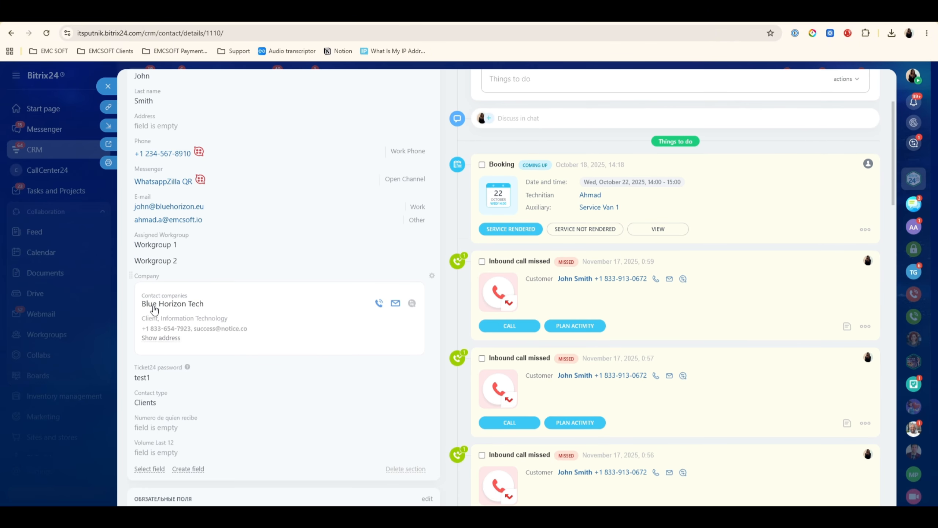
click(155, 307)
click(105, 86)
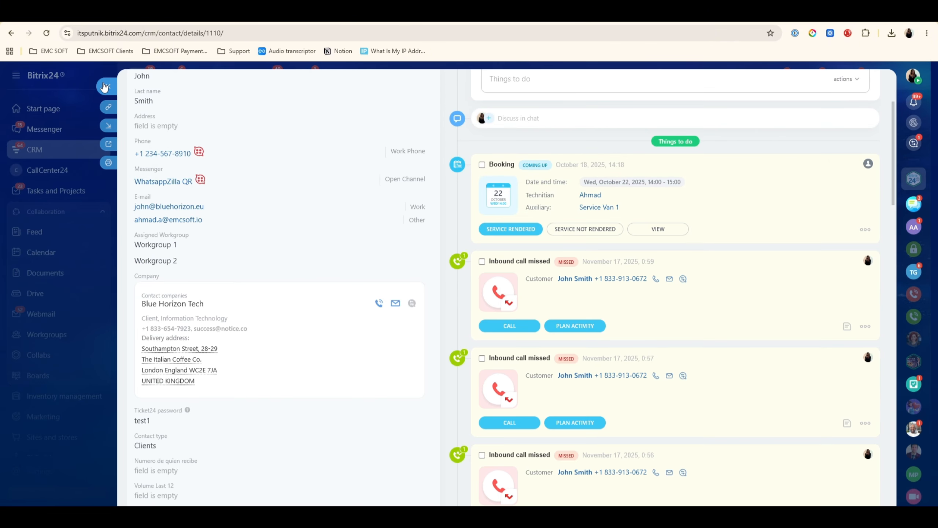
click(105, 86)
click(172, 216)
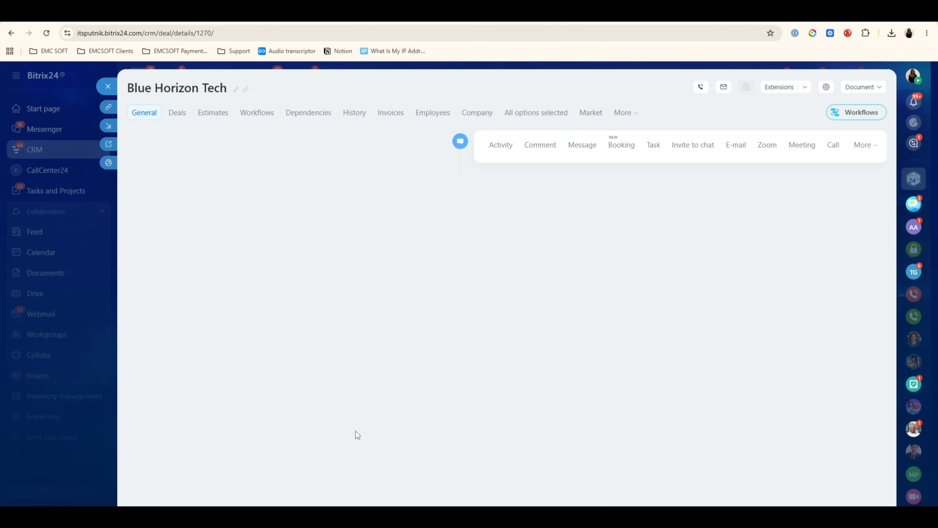
scroll(227, 236, down, 1)
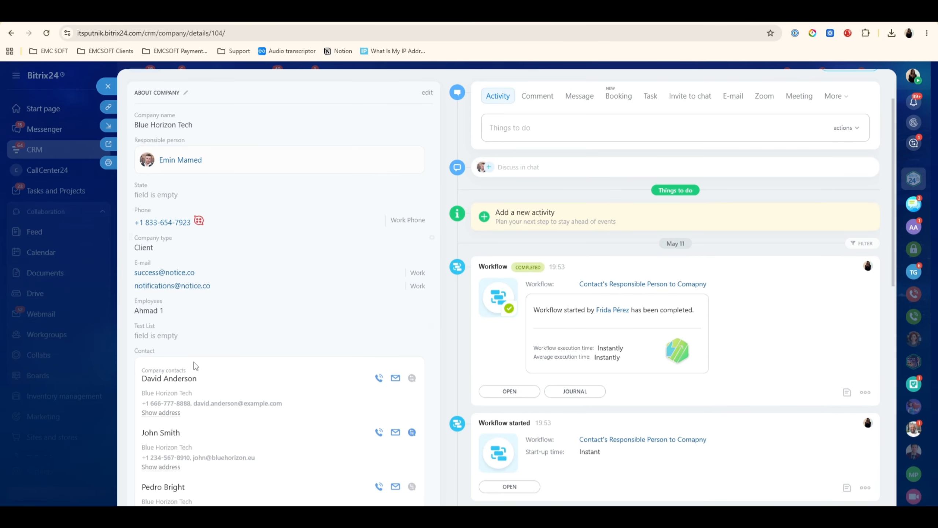
scroll(156, 172, down, 10)
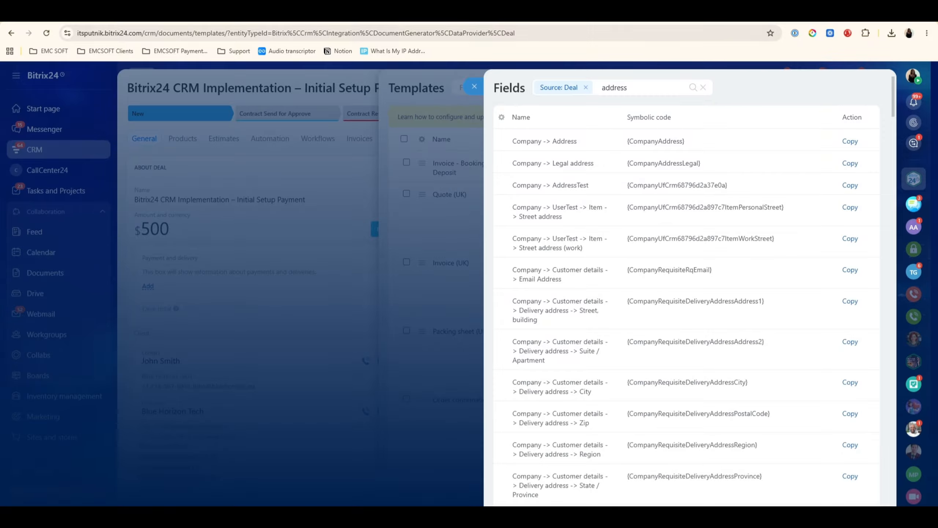
click(659, 85)
key(ctrl+a)
text(t)
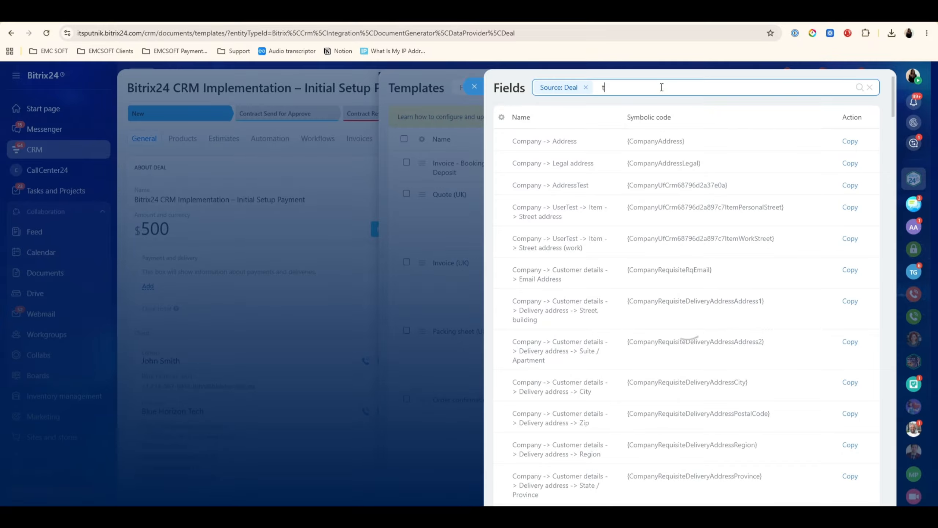
text(ax ID)
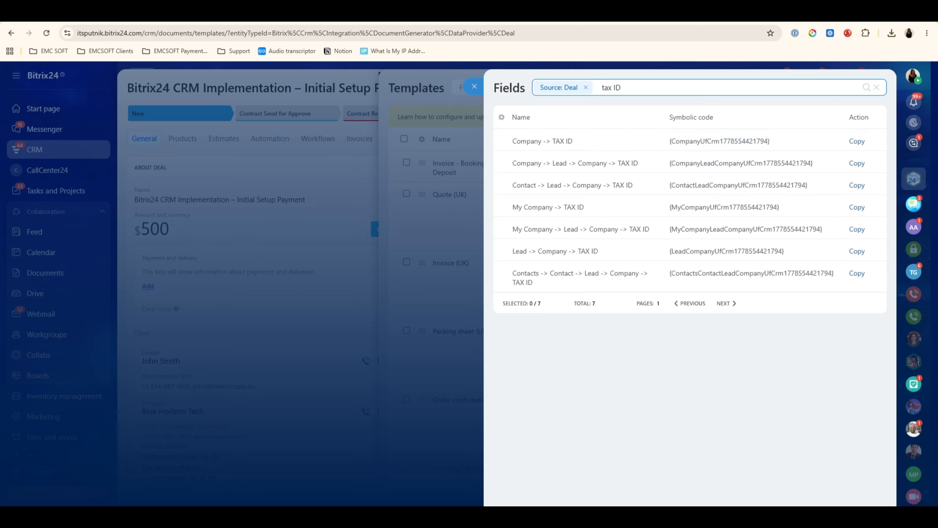
drag(754, 142, 768, 141)
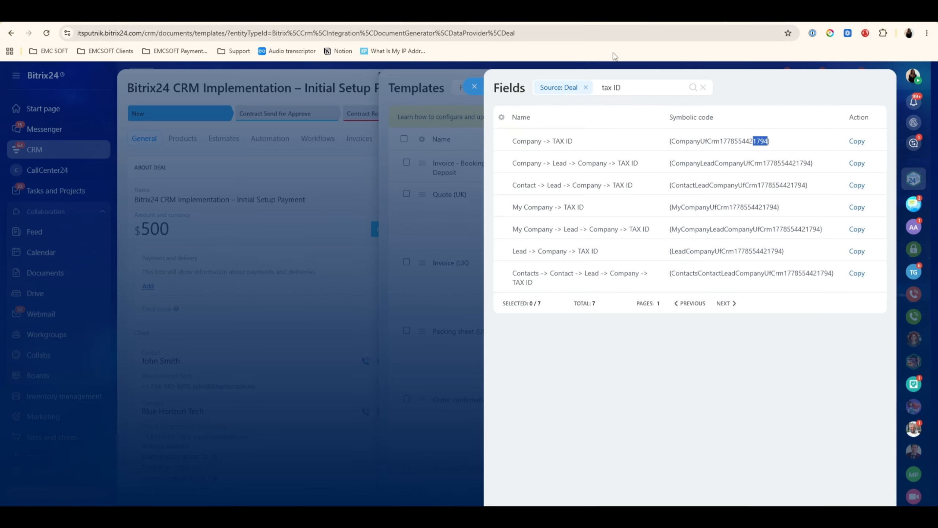
click(856, 142)
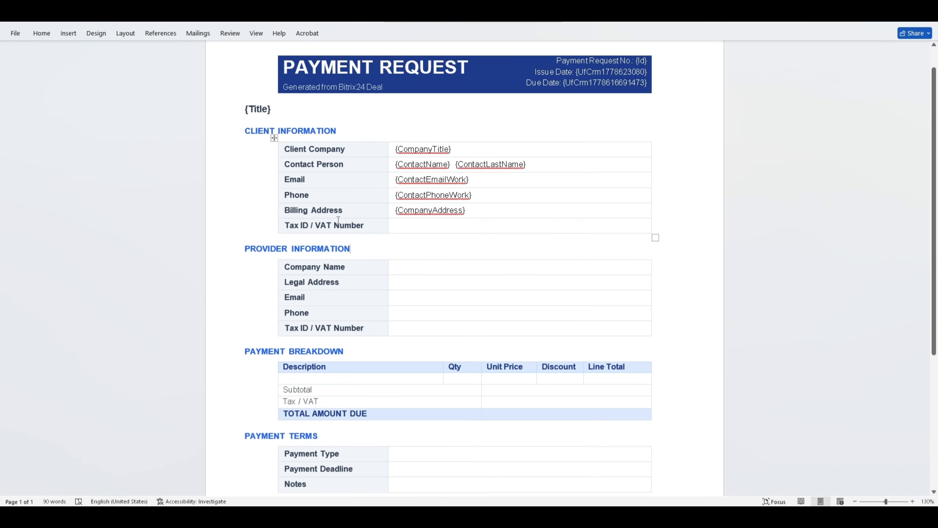
click(413, 224)
key(ctrl+v)
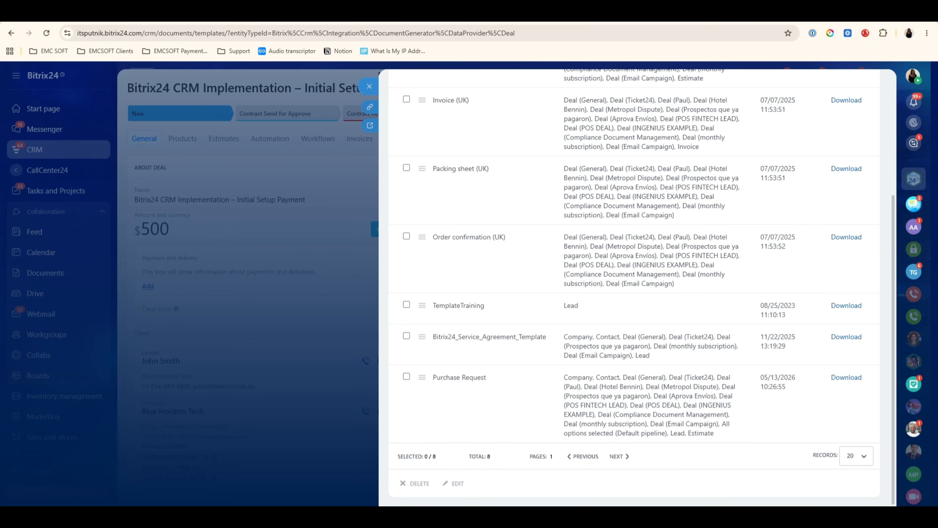
- Delete the Purchase Request template from the document templates list
click(422, 377)
click(463, 395)
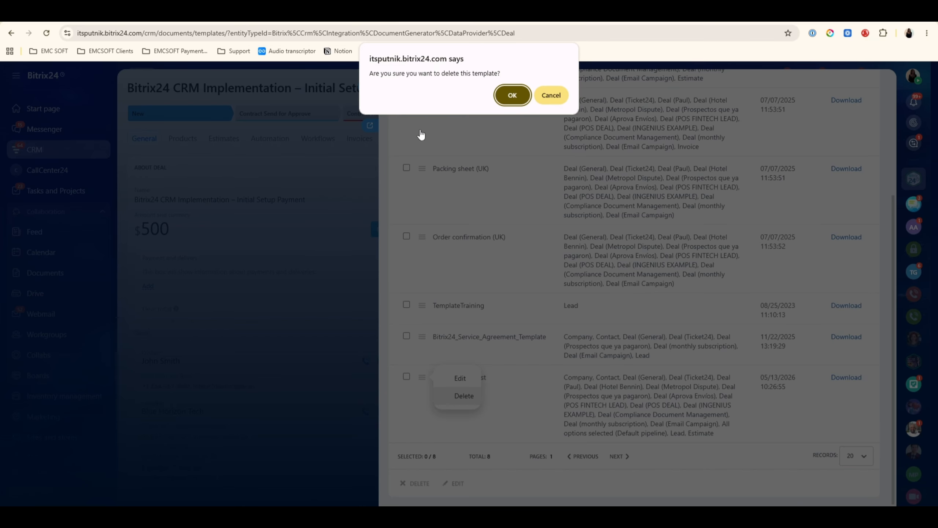
click(513, 95)
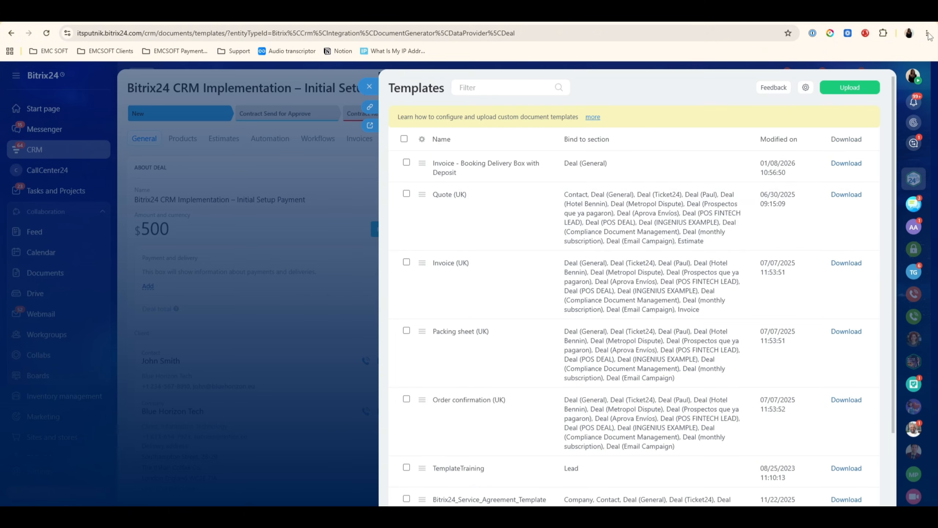
- Upload the Word file Invoice Template empty as a new document template, save it and return to the deal
click(862, 86)
click(720, 159)
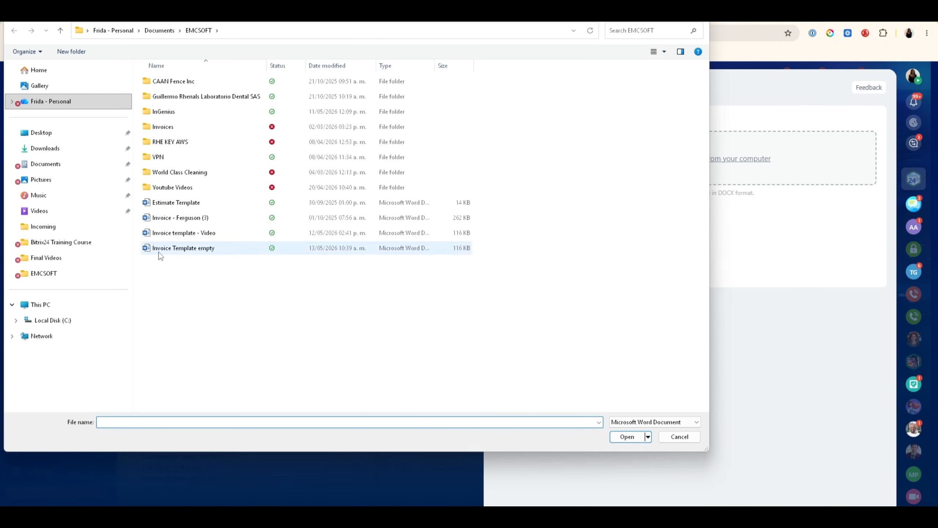
double_click(194, 254)
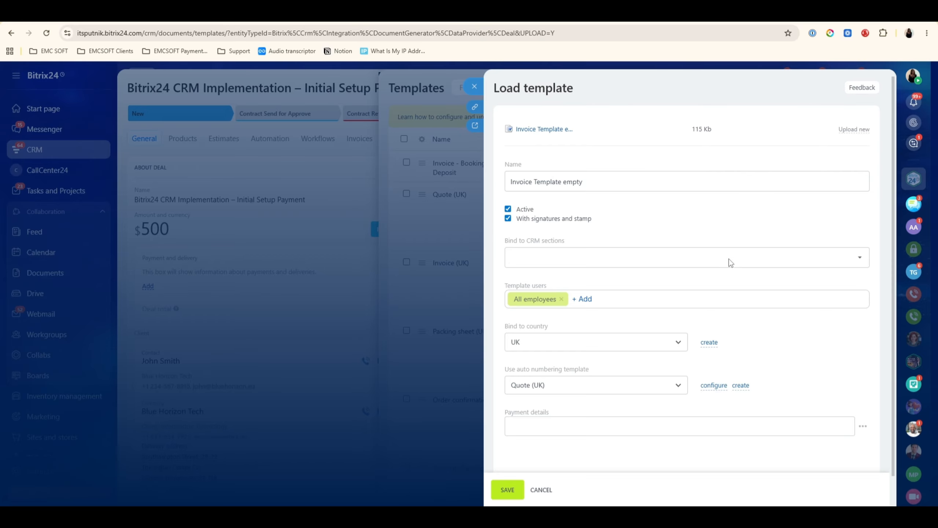
click(508, 490)
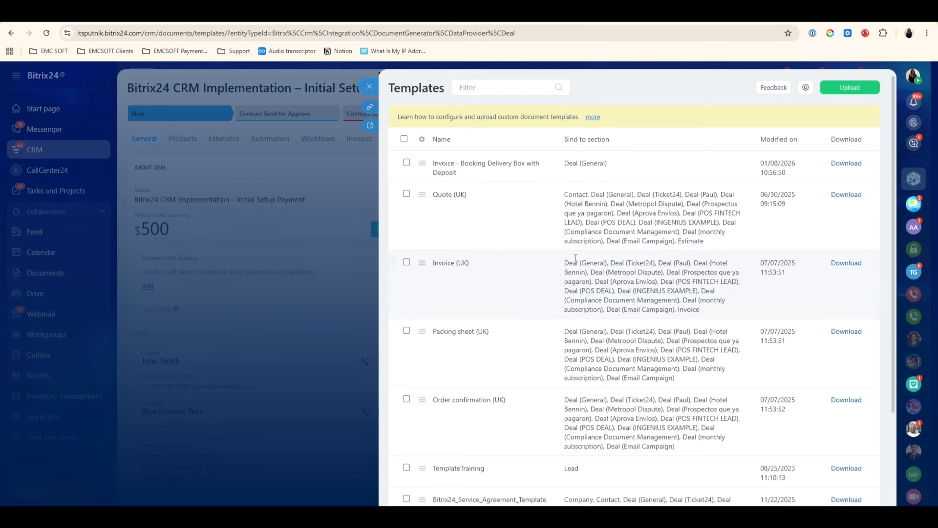
scroll(575, 261, down, 3)
click(370, 88)
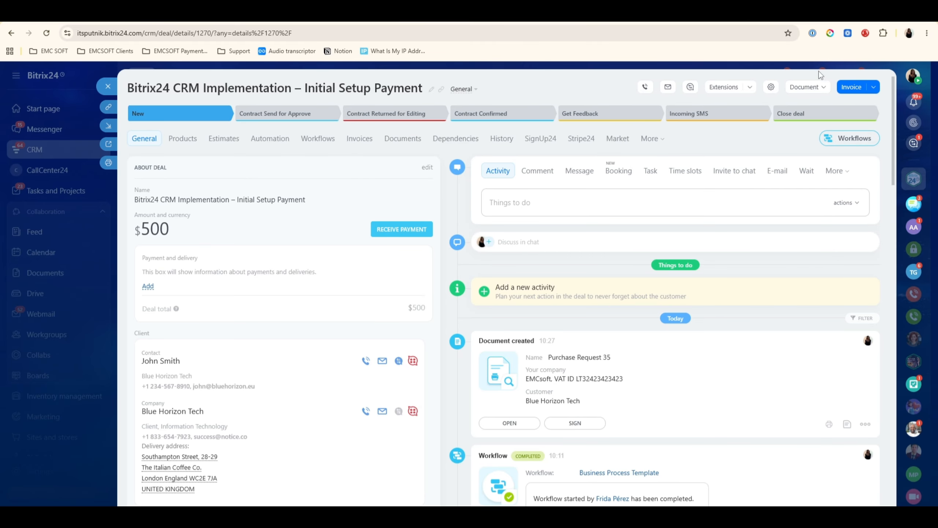
- Generate a document from the Invoice Template empty template in the deal, review its client information and close the preview
click(819, 87)
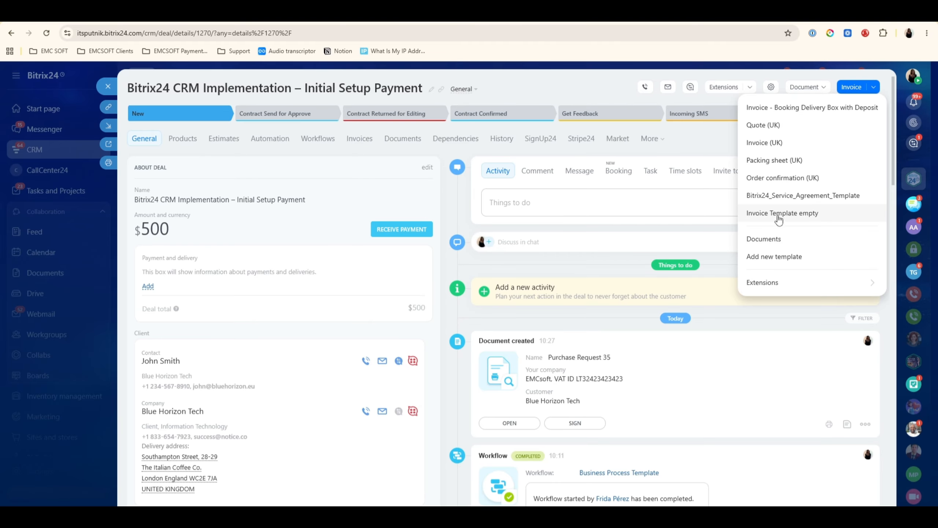
click(744, 214)
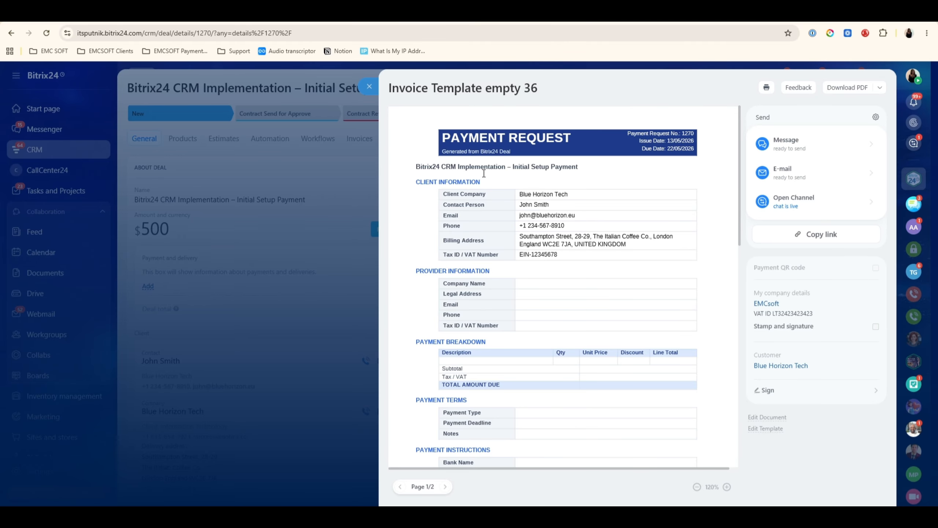
click(316, 232)
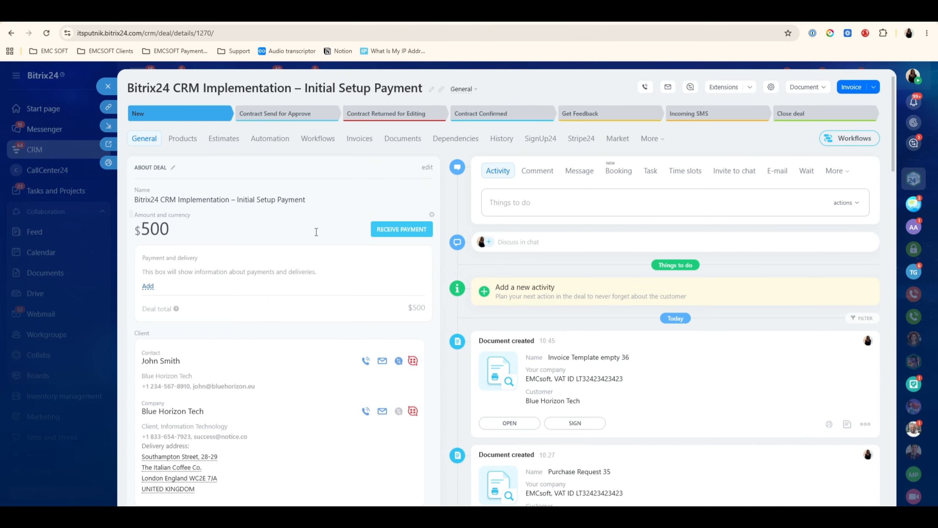
- Check the contact's email and phone number in the deal's Client section
scroll(316, 232, down, 5)
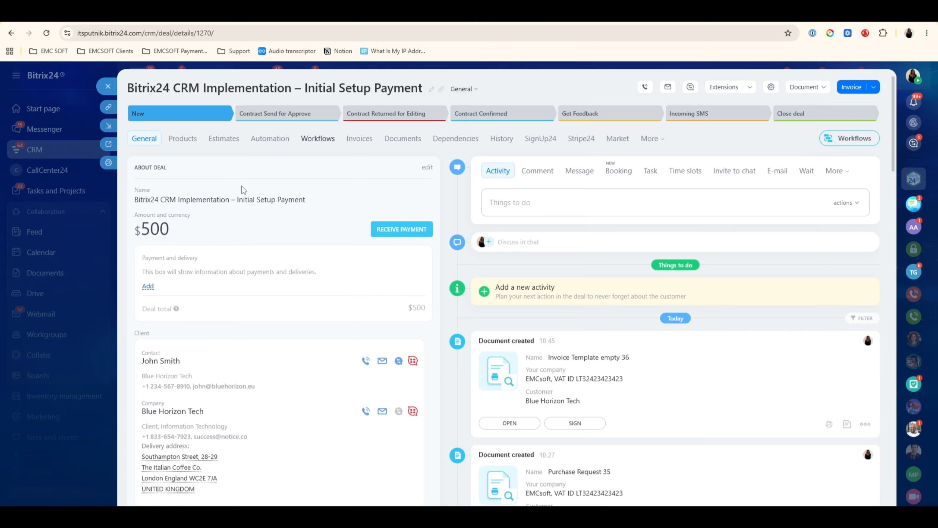
scroll(242, 190, down, 3)
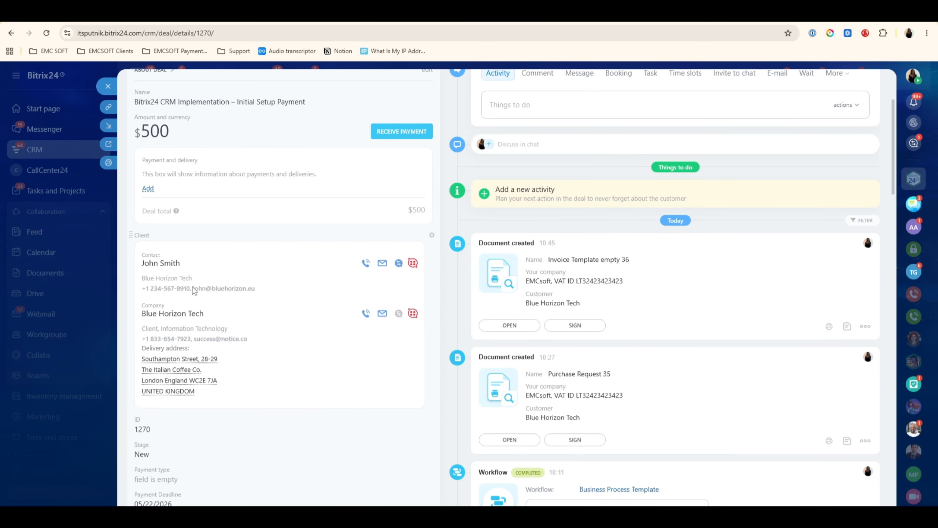
drag(205, 290, 267, 293)
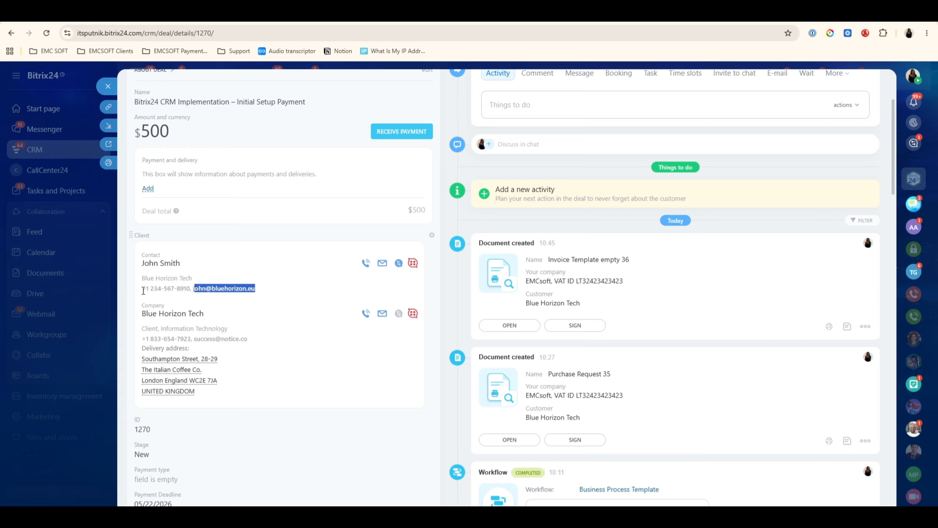
drag(142, 288, 196, 297)
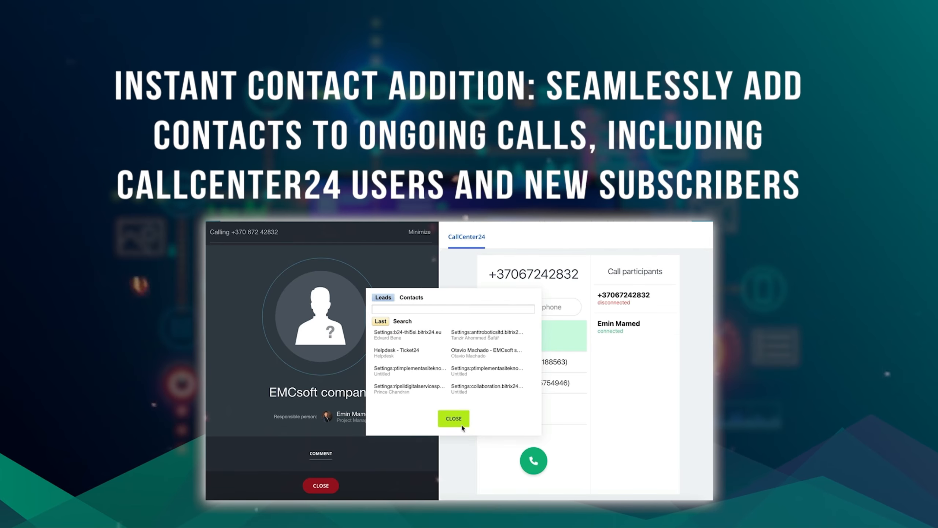
click(462, 427)
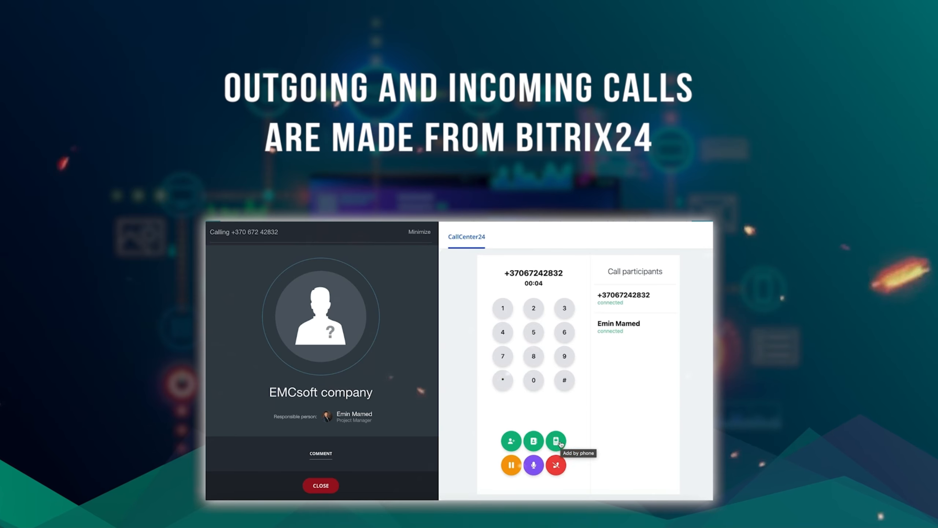
click(560, 443)
click(520, 279)
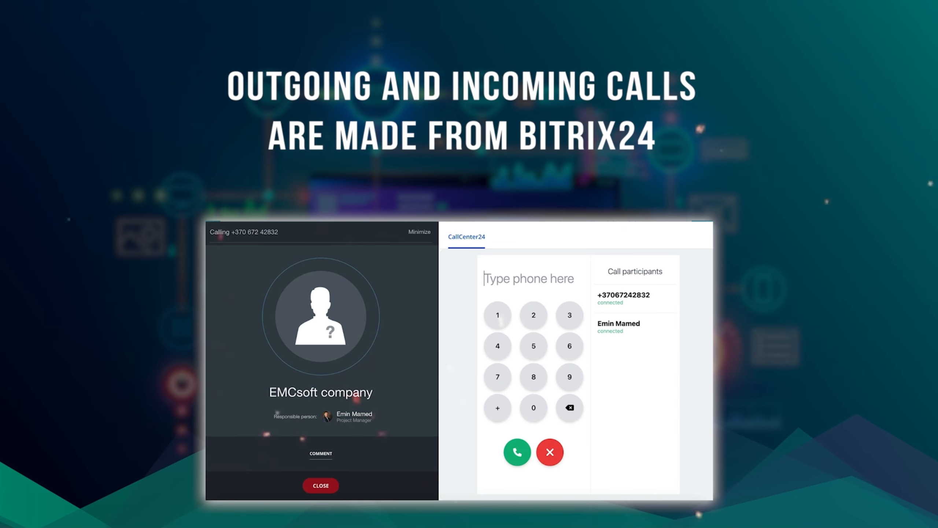
text(+129696234)
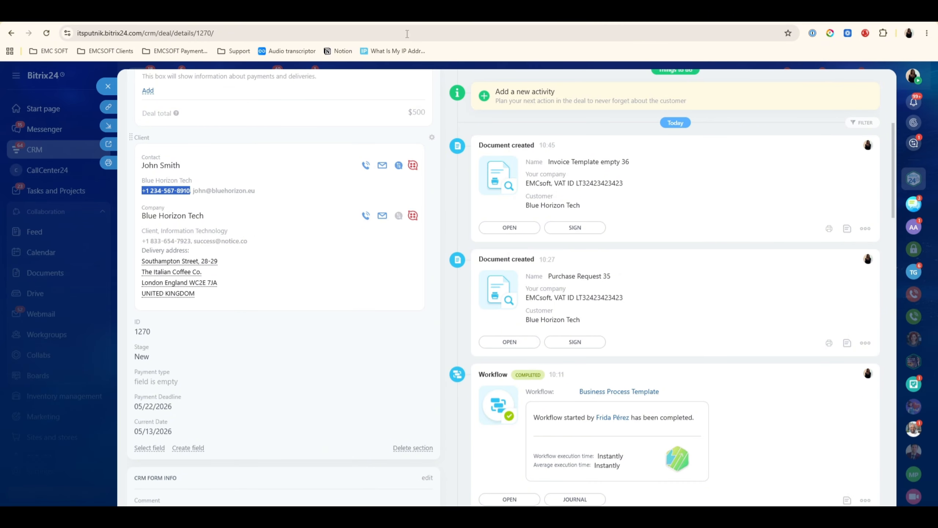
- Open the Blue Horizon Tech company record from the deal's Client section
click(510, 227)
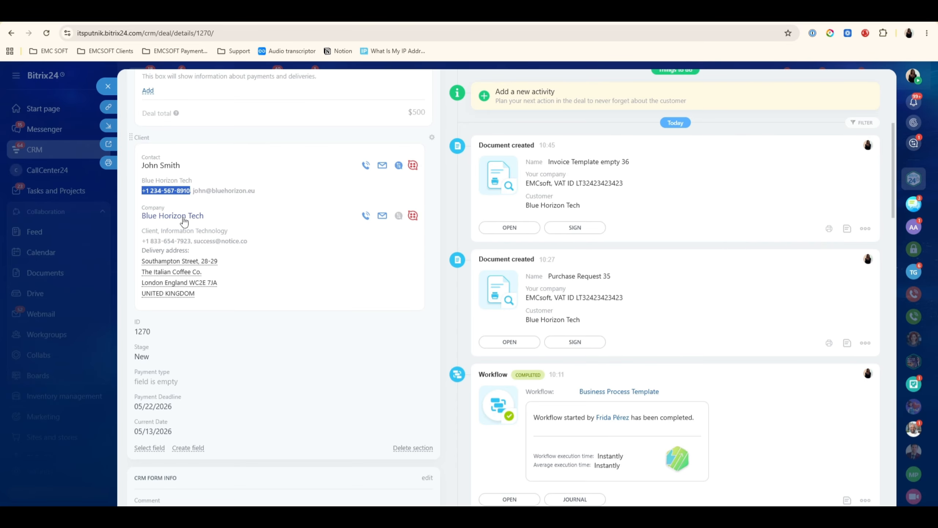
click(183, 217)
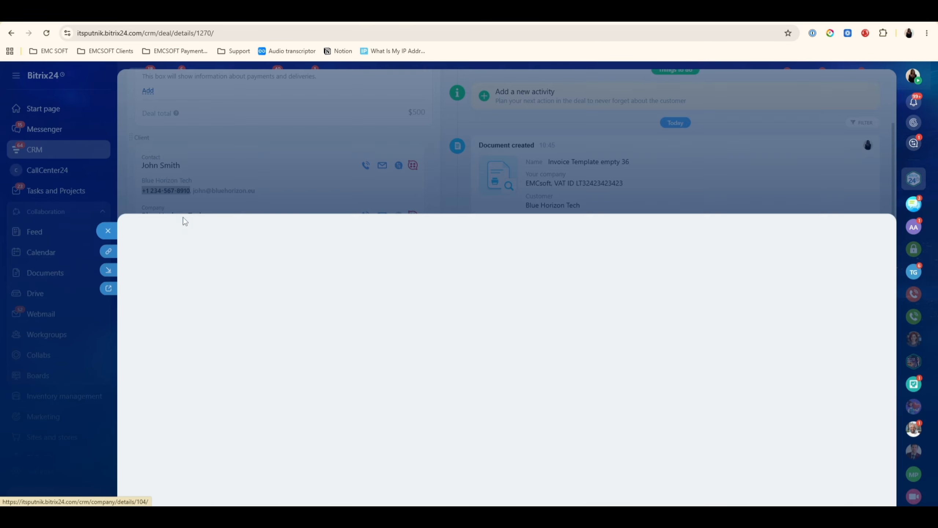
- Review the Blue Horizon Tech company record, then check the client and provider sections of the generated payment request document
scroll(242, 247, down, 8)
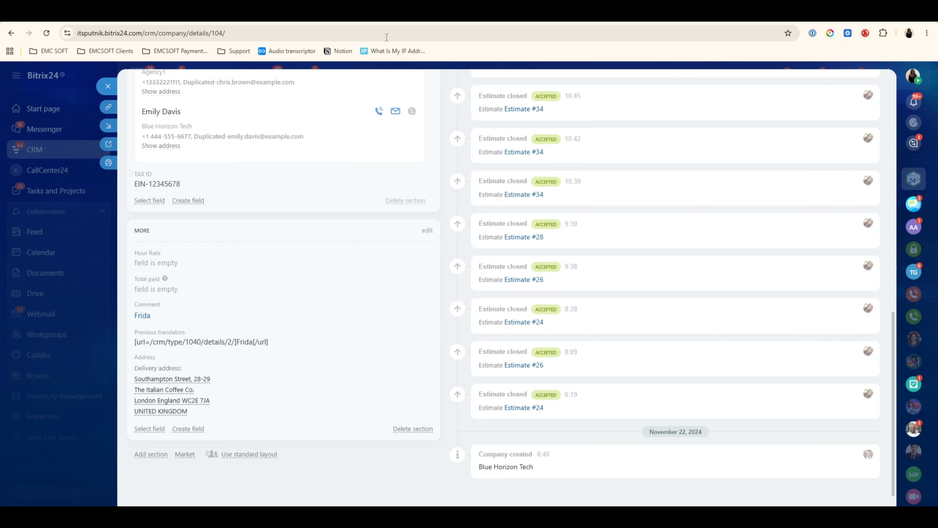
key(Escape)
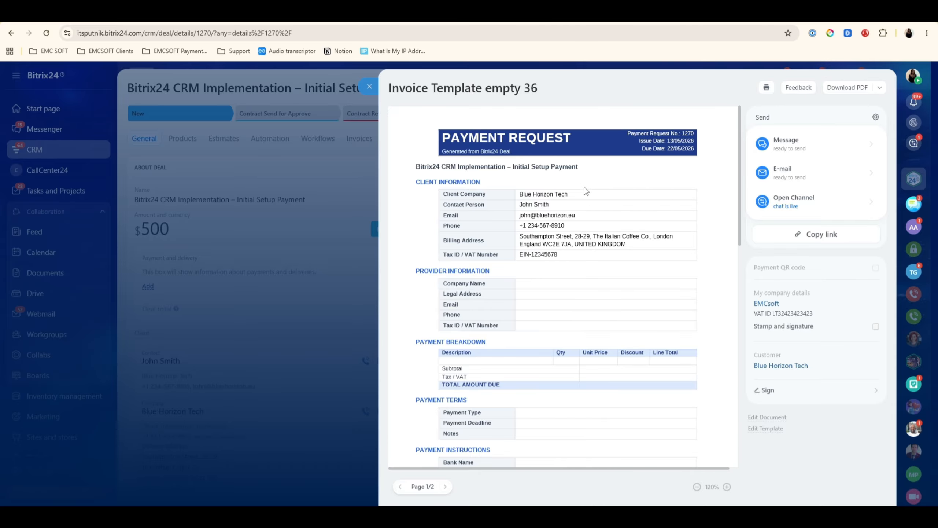
scroll(592, 308, down, 1)
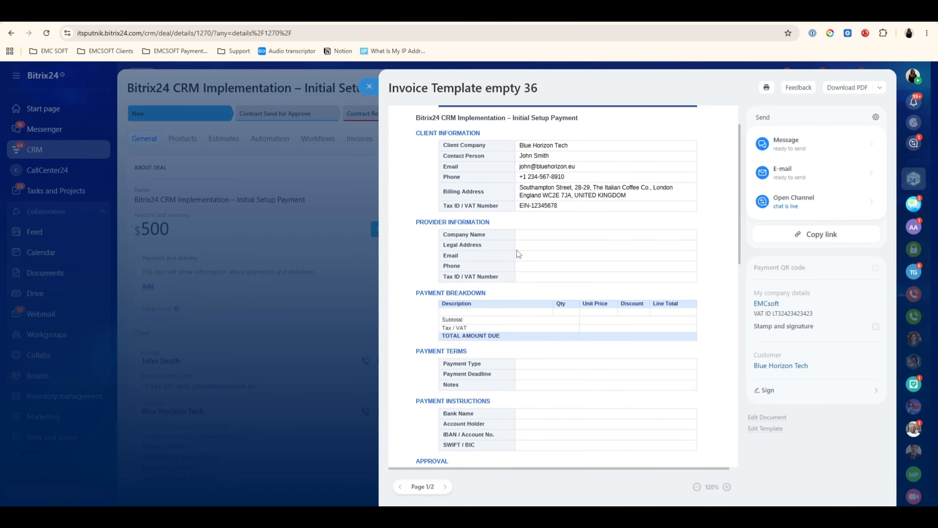
scroll(555, 252, down, 1)
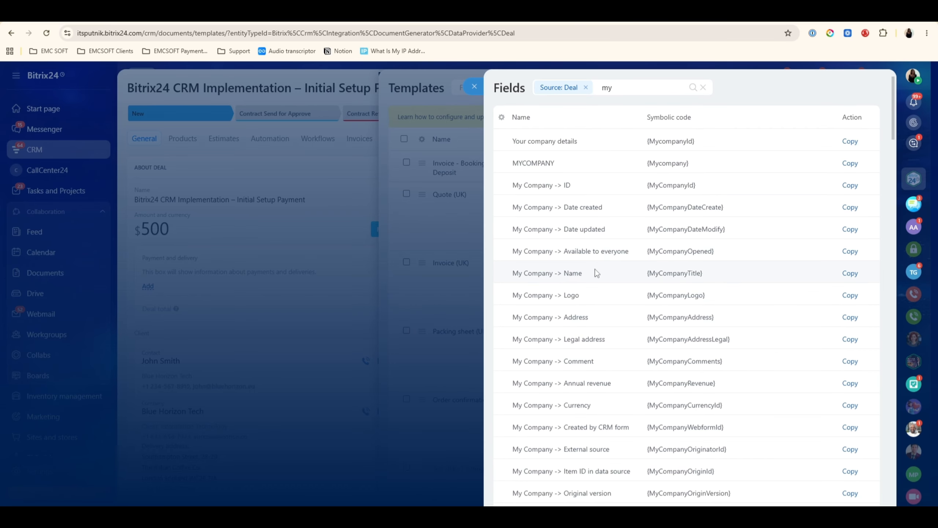
- Fill the template's Provider Information with the field codes {MyCompanyTitle} for Company Name and {MyCompanyAddress} for Legal Address
double_click(606, 84)
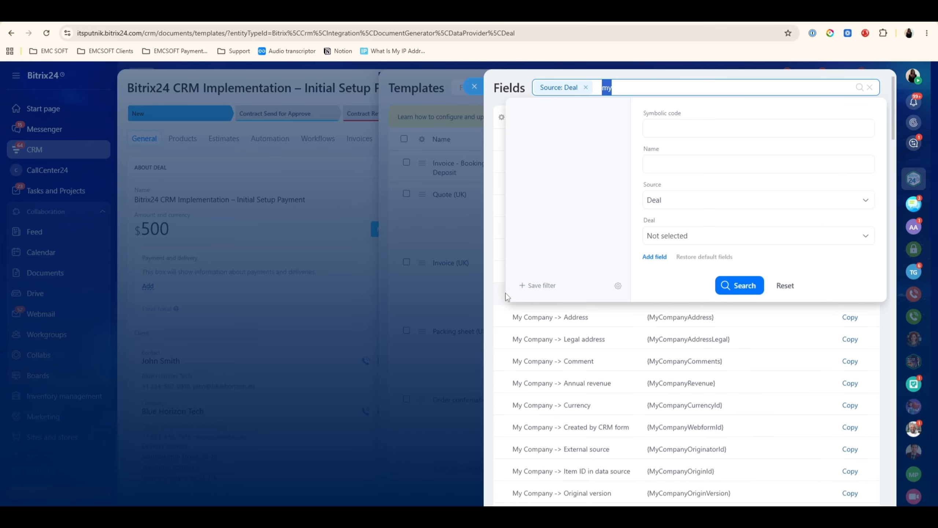
click(492, 313)
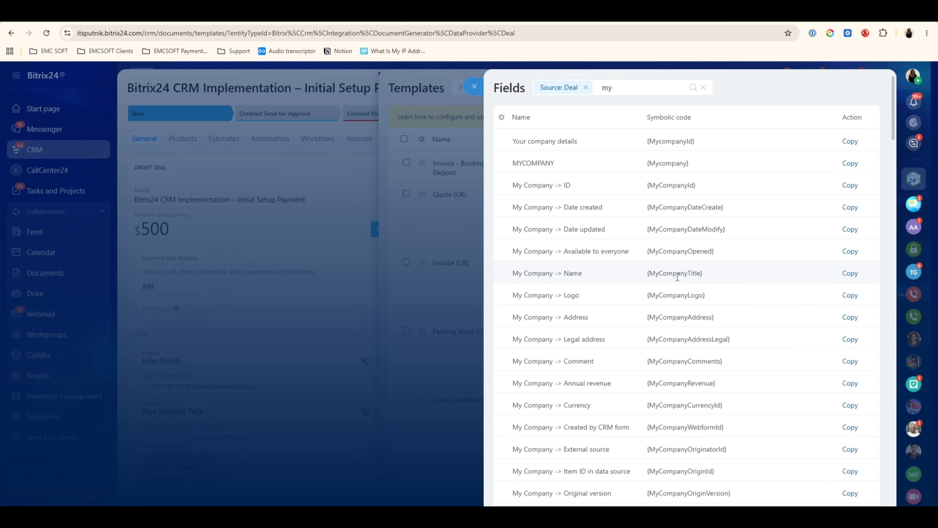
click(848, 274)
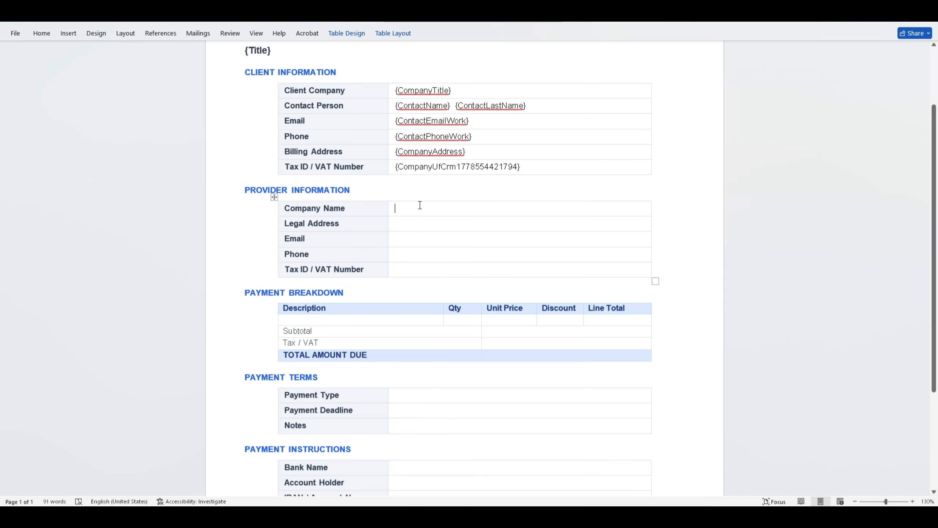
key(ctrl+v)
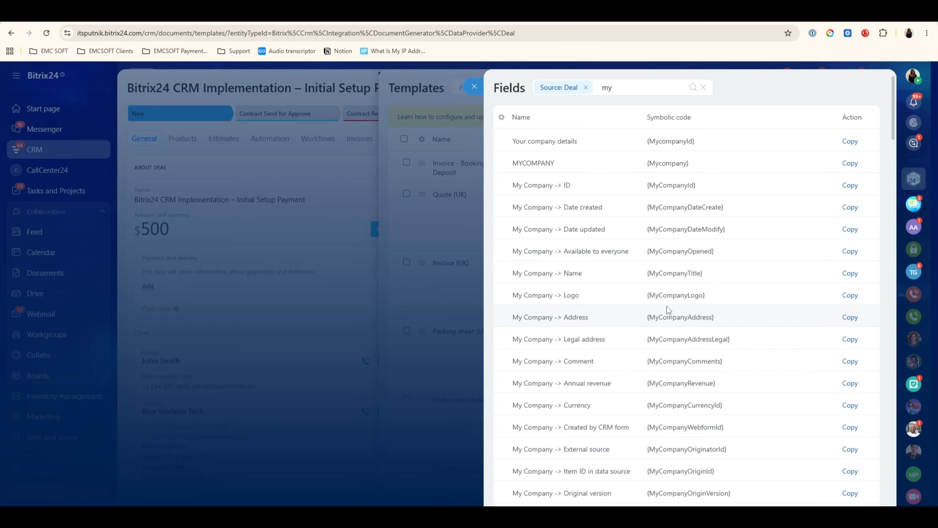
click(850, 317)
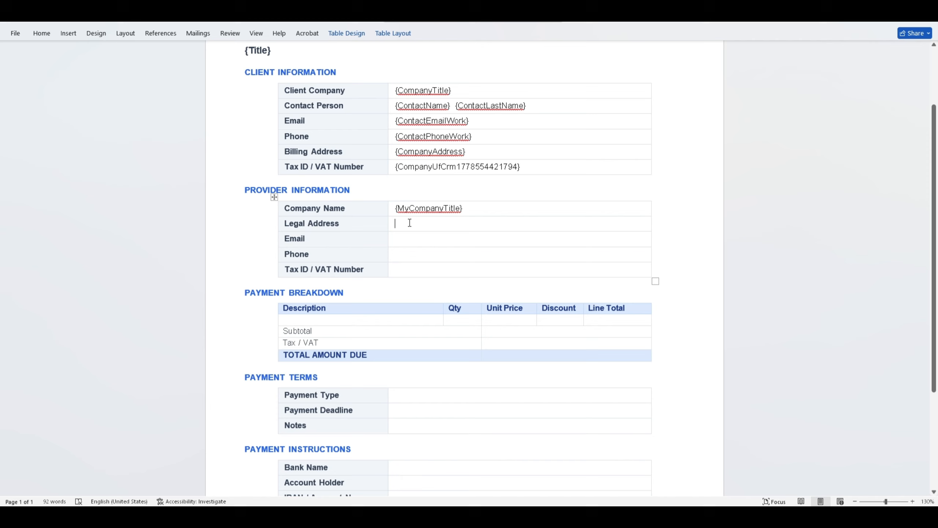
key(ctrl+v)
- Insert the field code {MyCompanyEmail} in the provider's Email row and {MyCompanyPhone} in the Phone row of the Word template
click(415, 243)
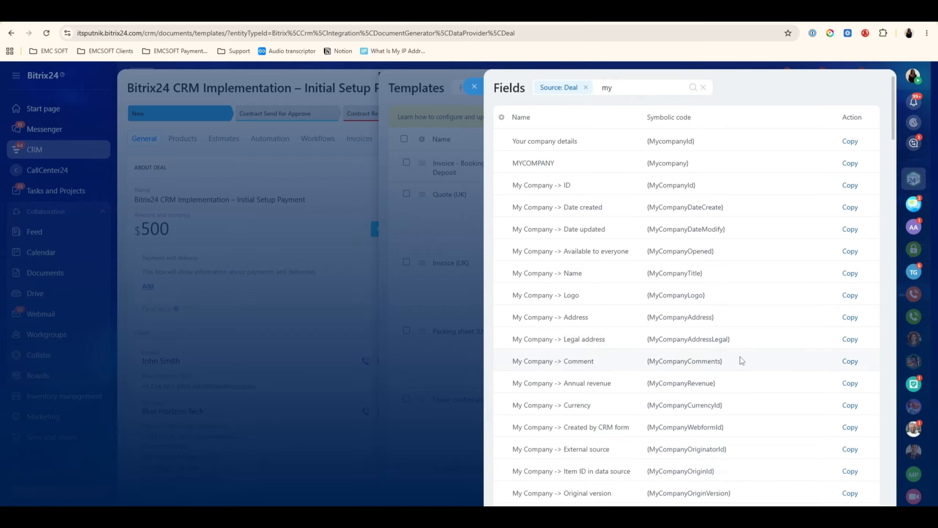
scroll(742, 360, down, 10)
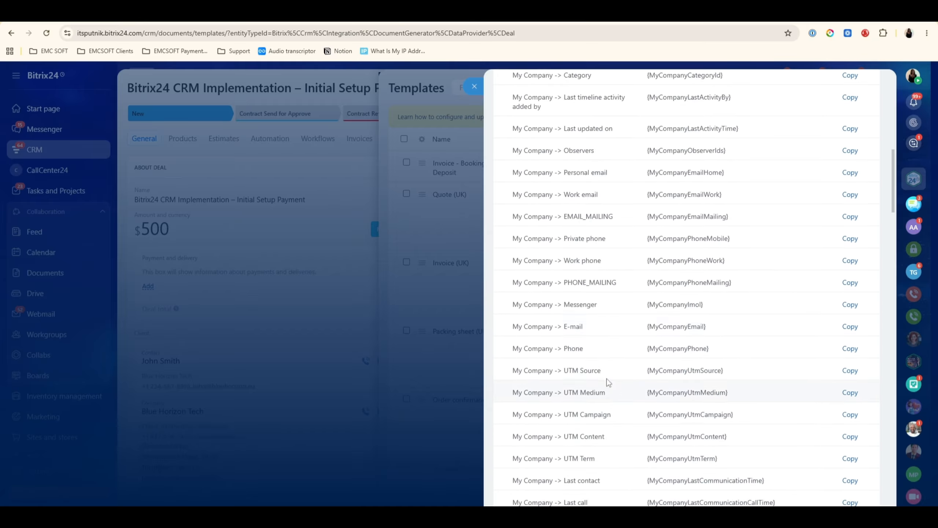
click(851, 327)
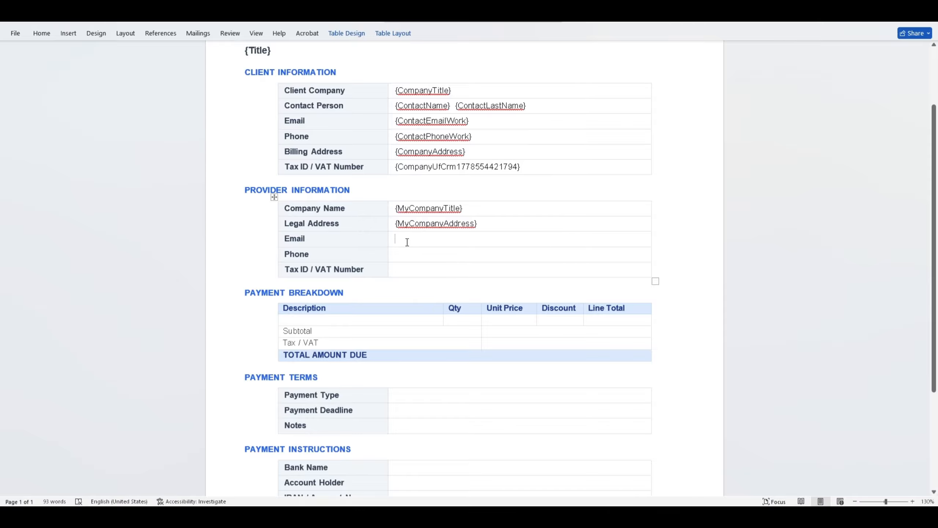
key(ctrl+v)
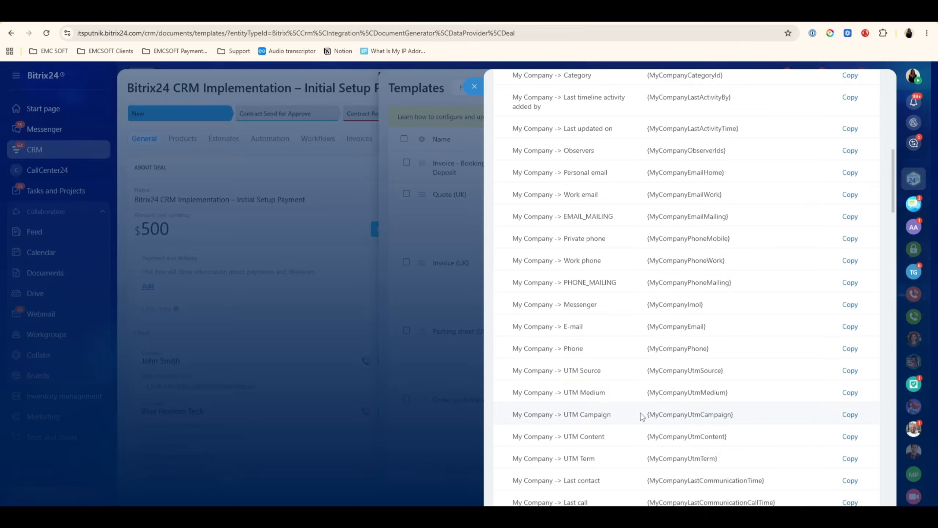
click(849, 348)
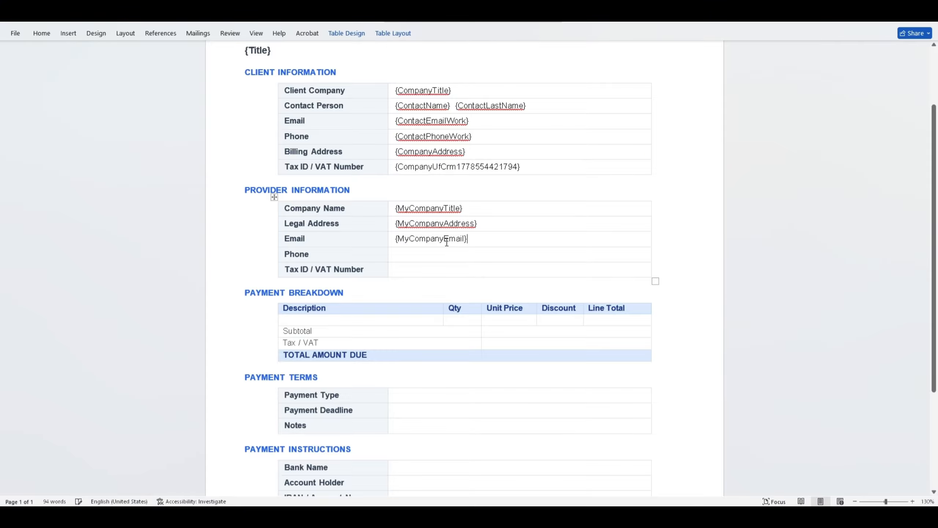
click(469, 327)
key(ctrl+v)
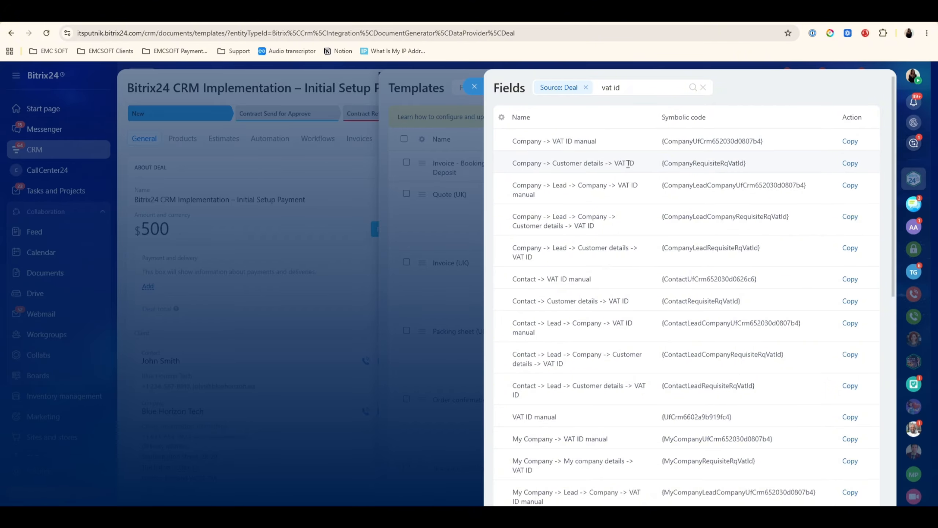
- Look through the VAT ID field codes for the one belonging to My Company -> My company details
scroll(647, 181, down, 4)
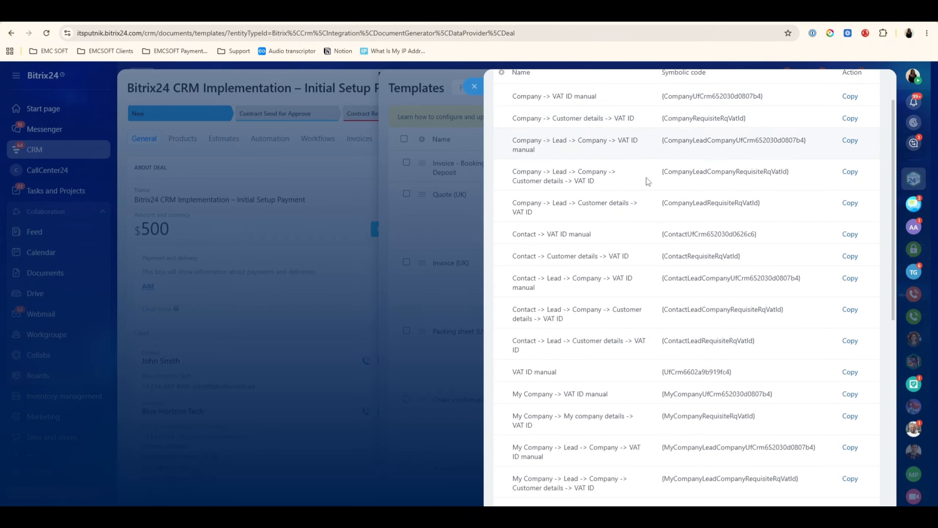
scroll(538, 251, down, 4)
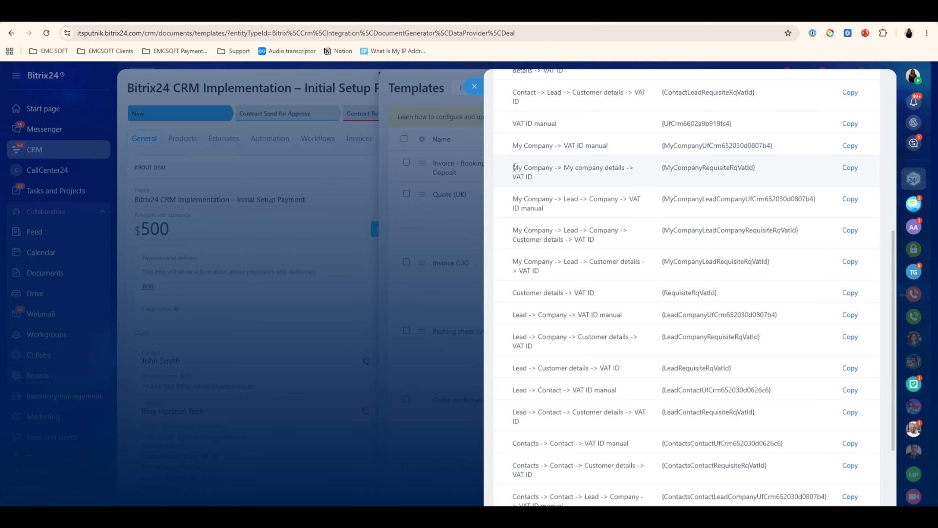
drag(523, 170, 554, 184)
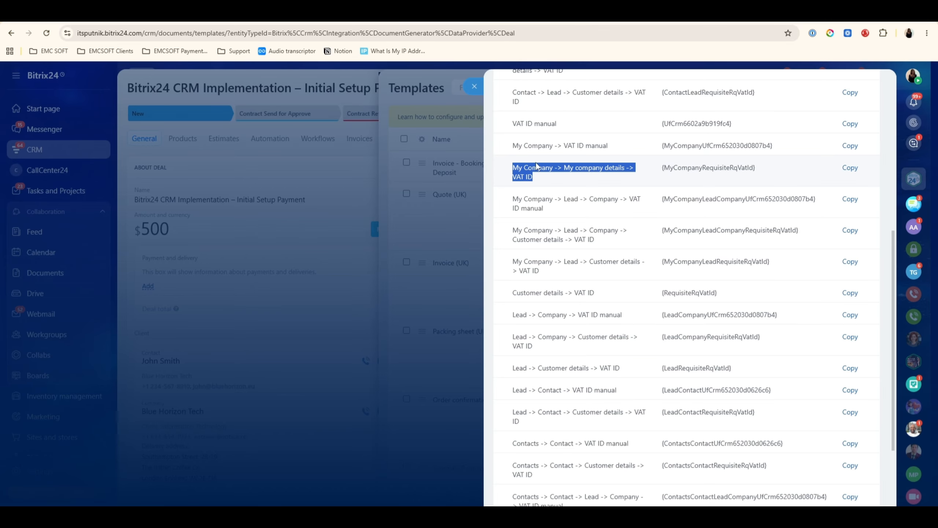
click(572, 167)
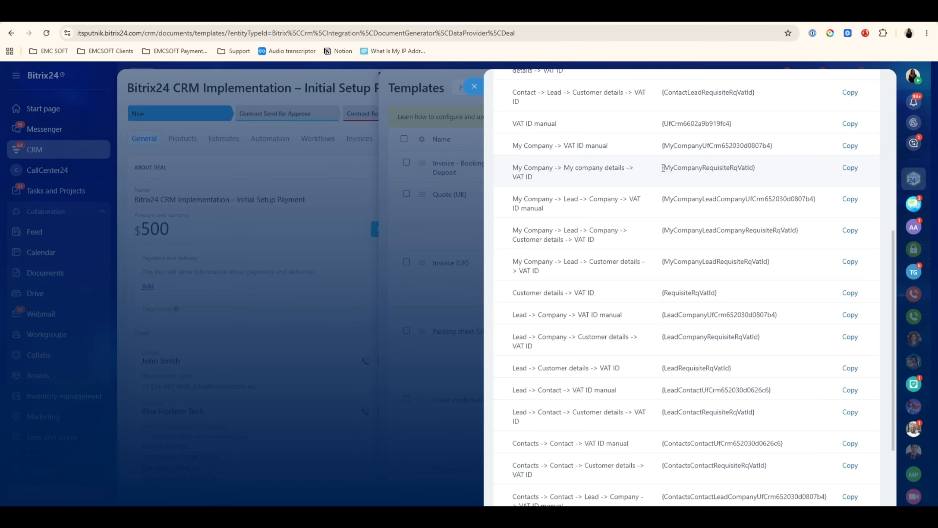
drag(663, 167, 754, 176)
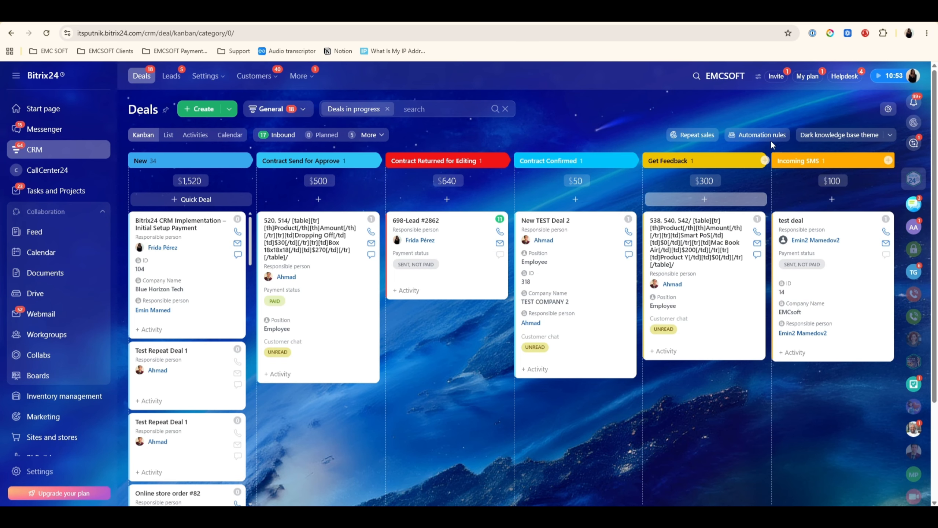
- Open the EMCsoft company details from the Bitrix24 account settings
click(757, 77)
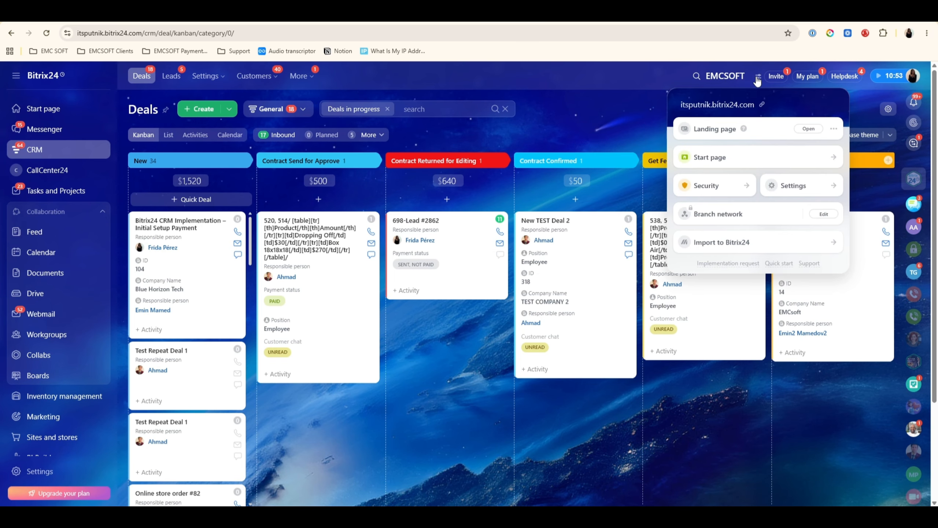
click(790, 192)
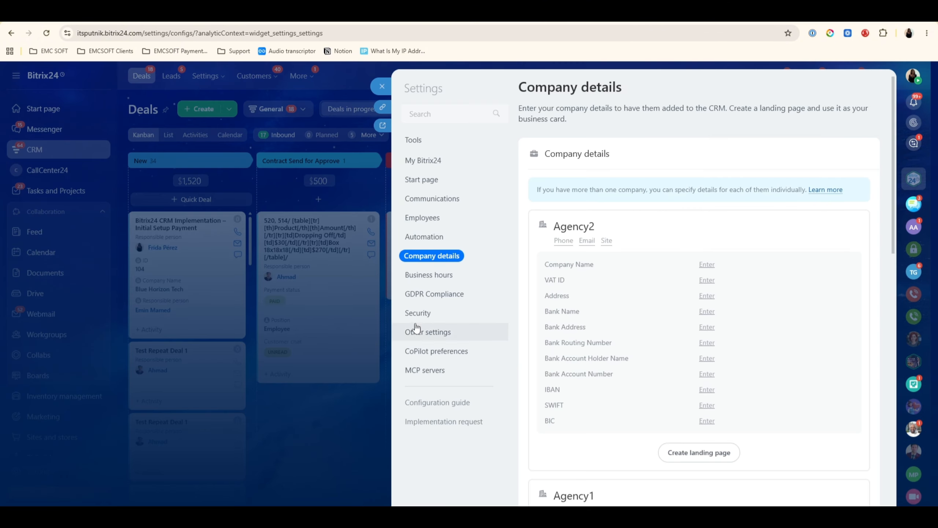
scroll(670, 306, down, 8)
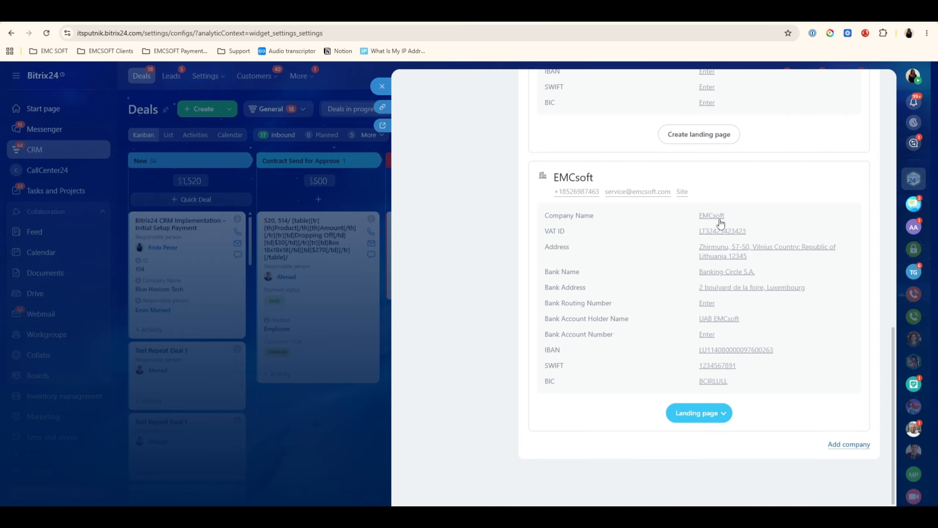
click(719, 220)
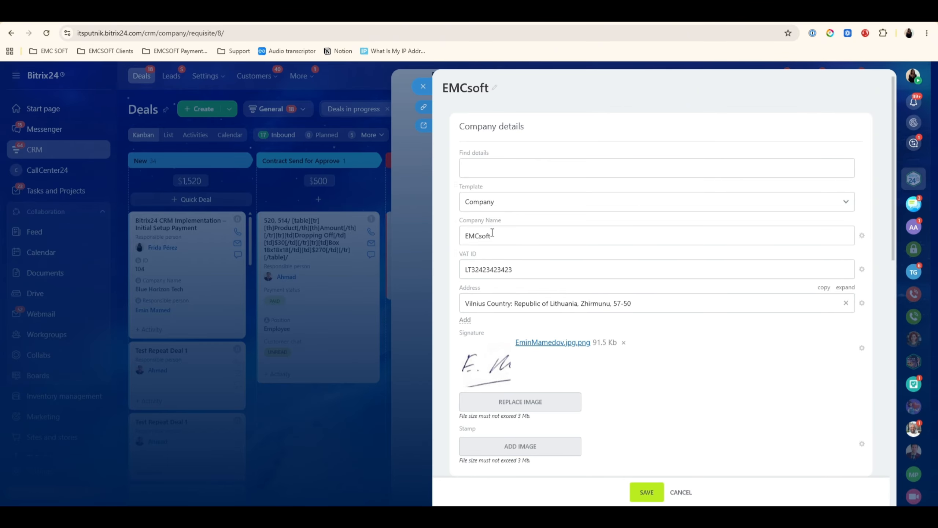
- Inspect the VAT ID field label of the EMCsoft company details in the page's source code
scroll(572, 264, down, 1)
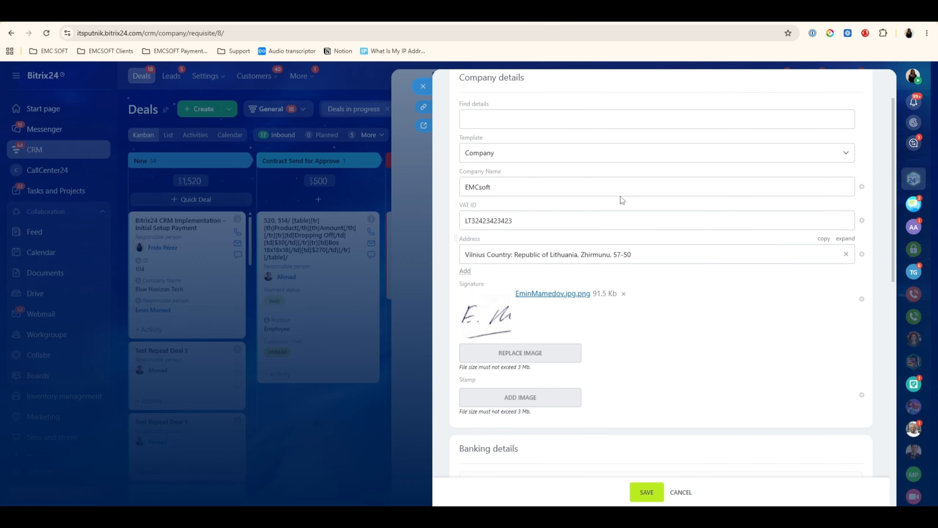
double_click(469, 206)
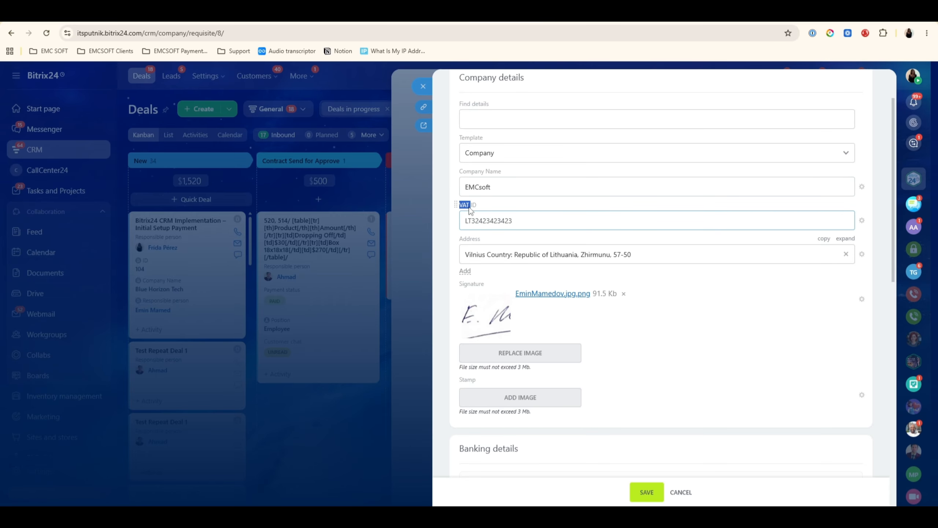
right_click(469, 209)
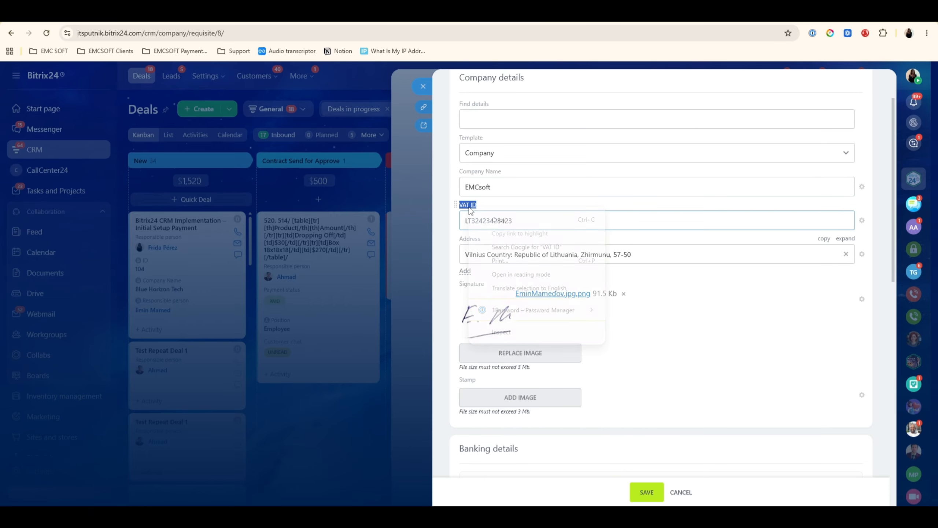
click(513, 328)
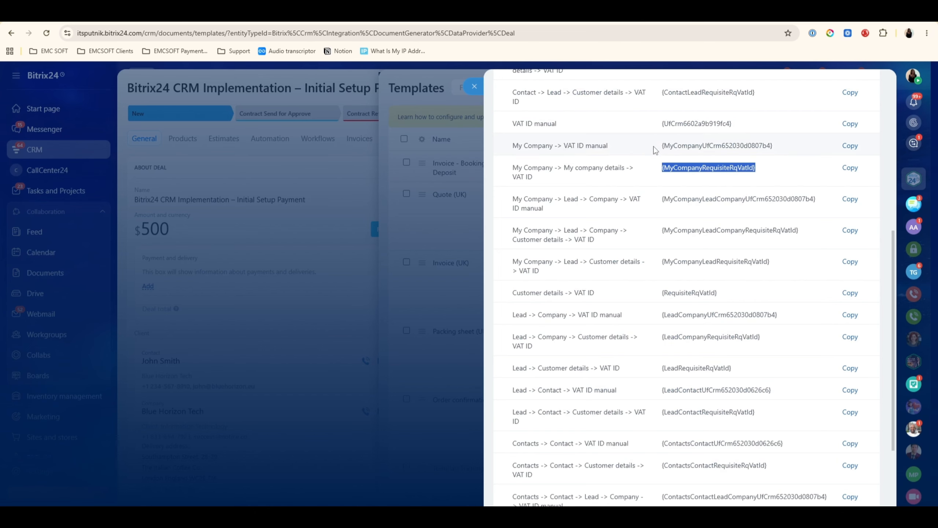
- Copy the My company details VAT ID code {MyCompanyRequisiteRqVatId} and insert it in the provider's Tax ID / VAT Number row of the Word template
click(682, 168)
drag(663, 168, 756, 180)
click(755, 169)
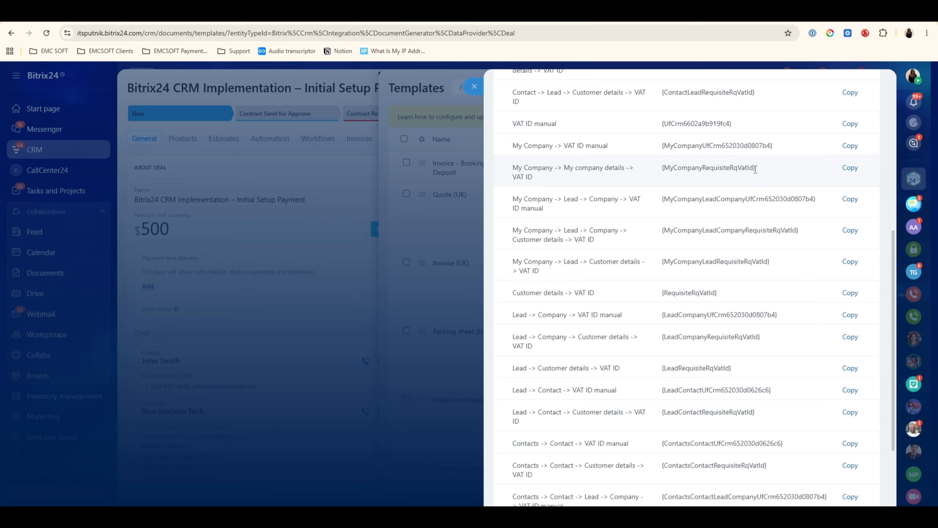
click(849, 169)
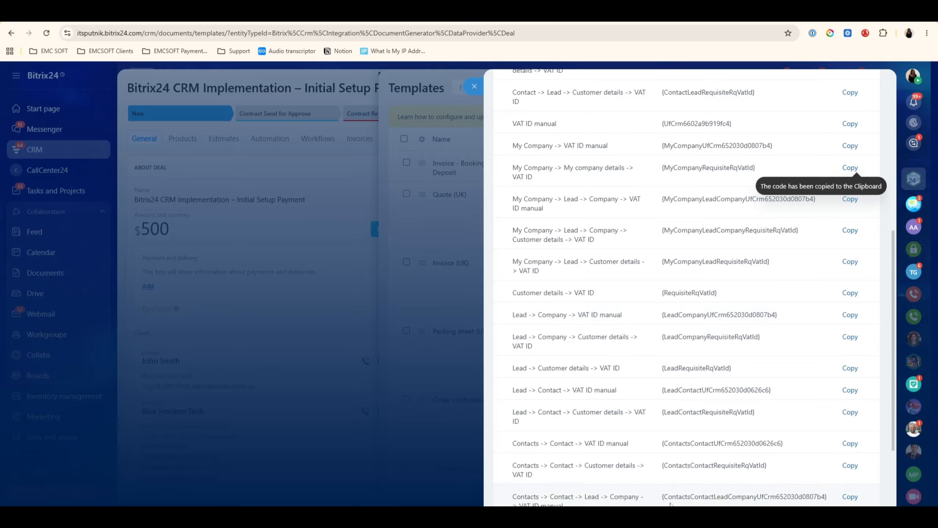
key(alt+Tab)
click(418, 269)
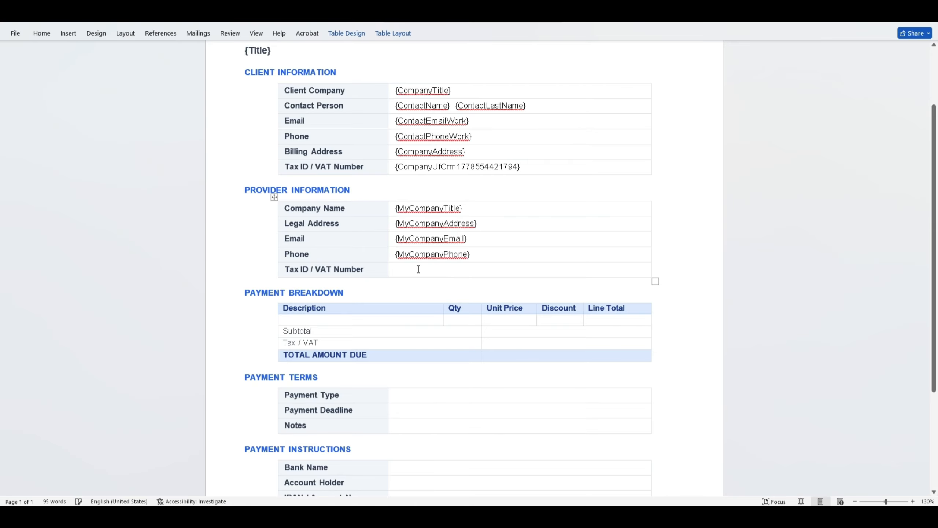
key(ctrl+v)
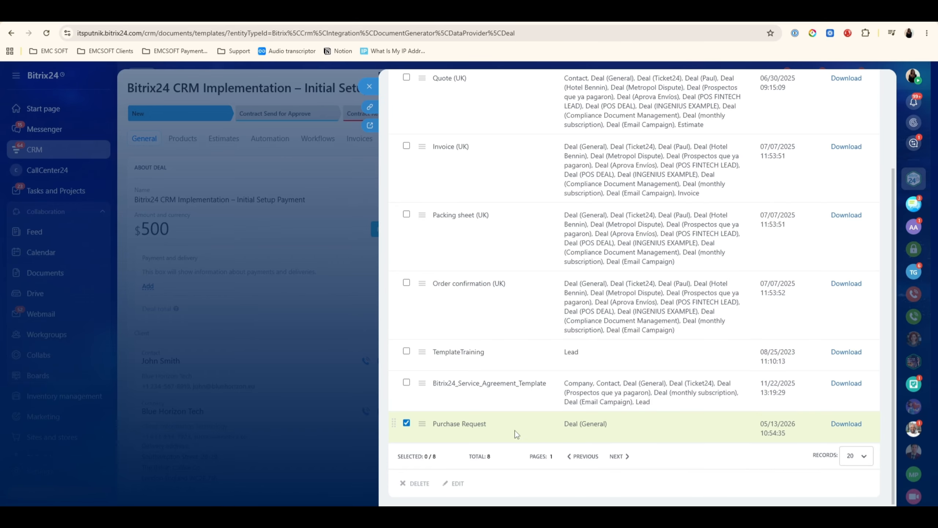
- Close the templates list and generate a document from the Purchase Request template for the deal
click(369, 86)
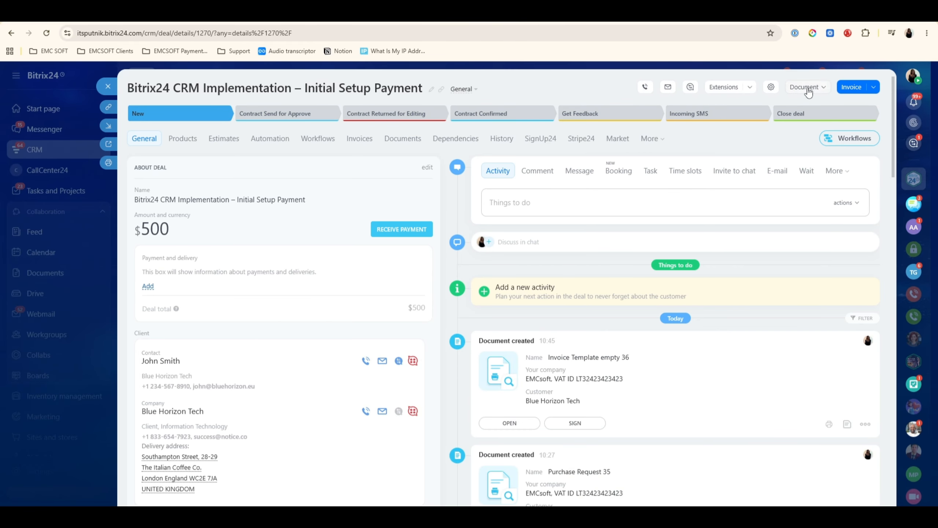
click(808, 90)
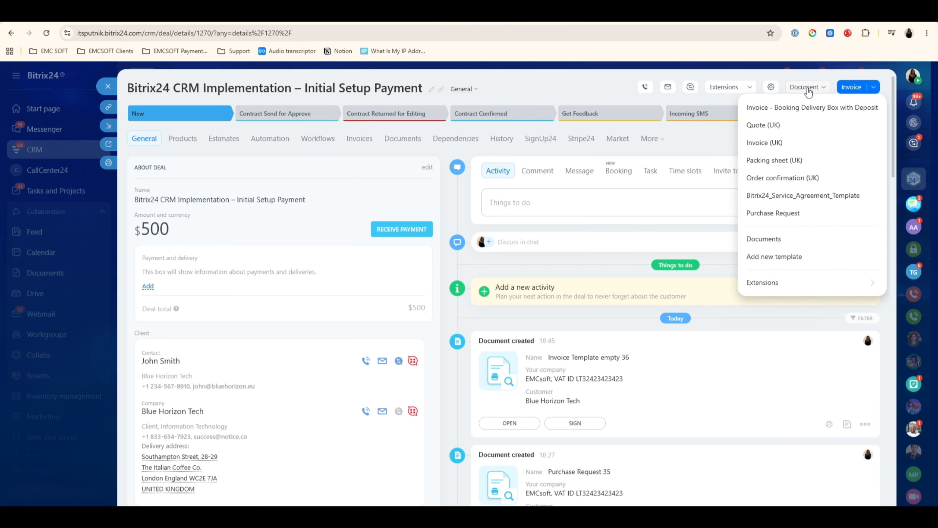
click(771, 213)
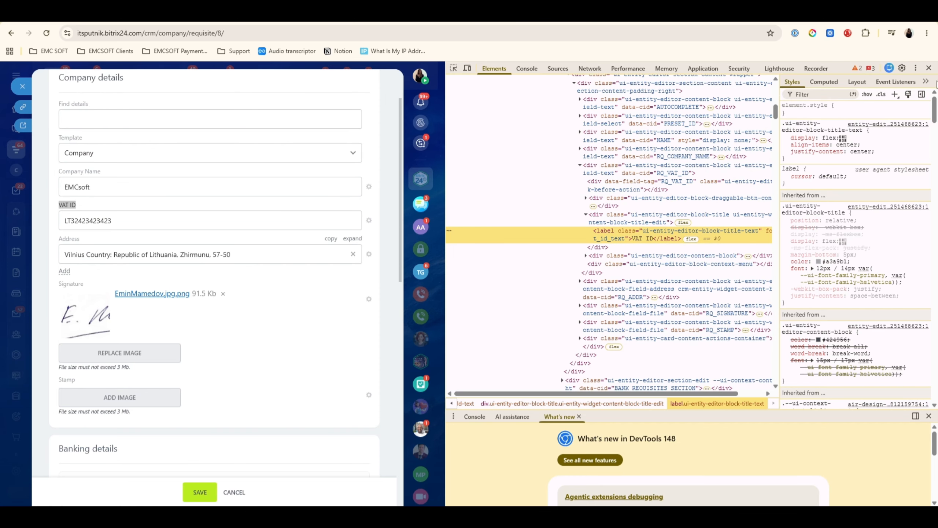
- Close the source inspector, check the EMCsoft company details fields, and review the Purchase Request document generated for the deal
click(928, 68)
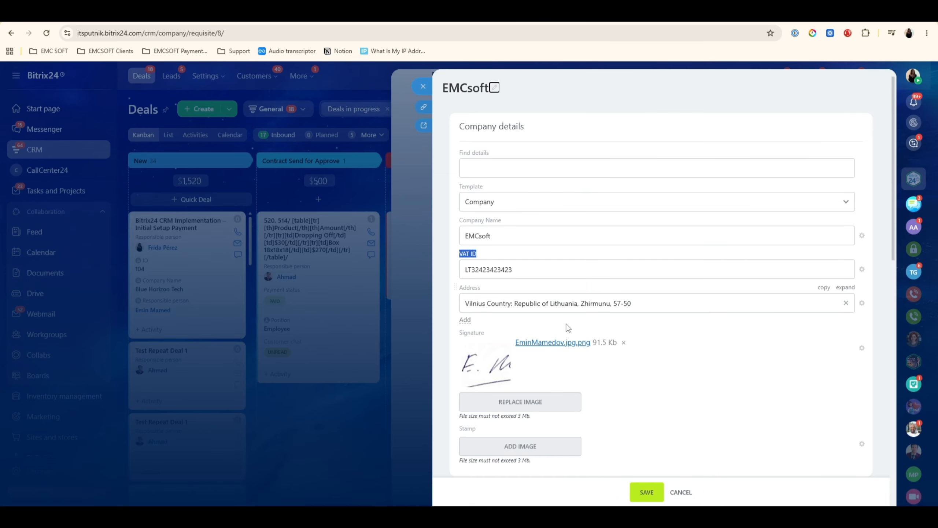
click(500, 236)
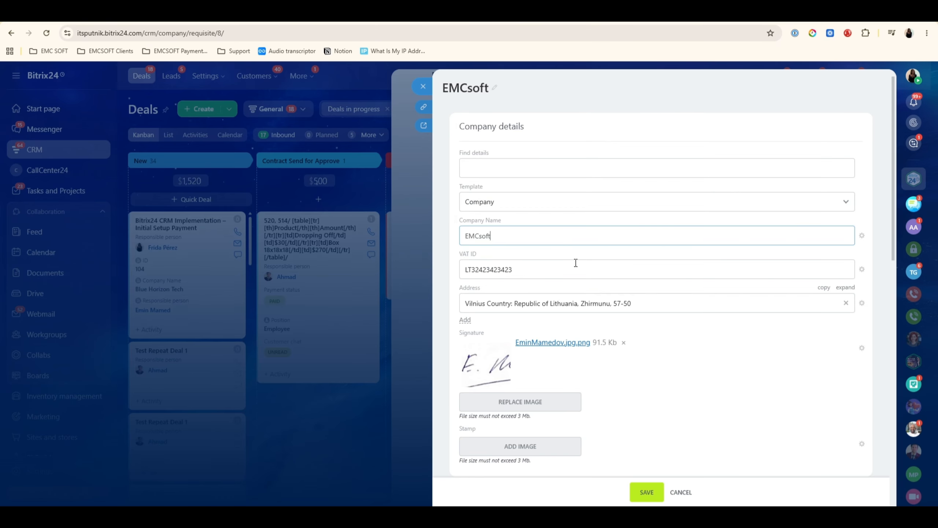
scroll(582, 278, down, 1)
triple_click(552, 254)
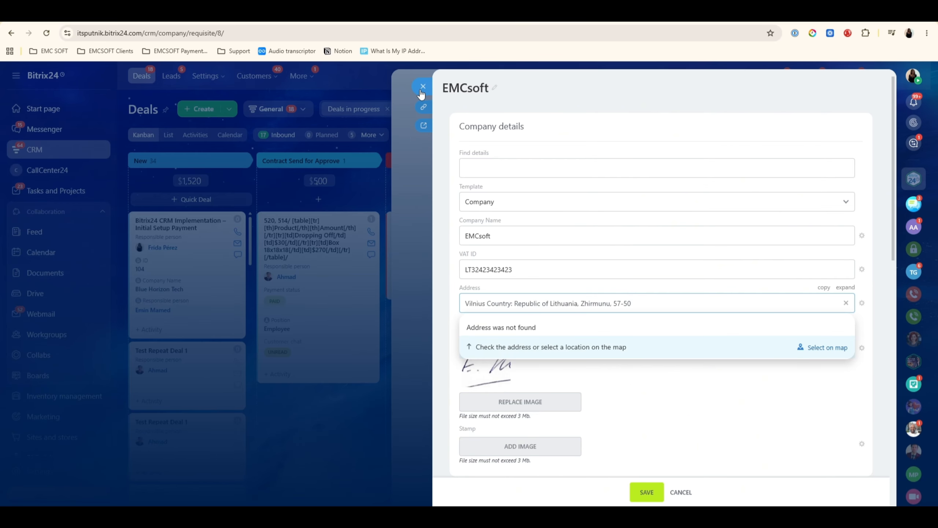
click(423, 88)
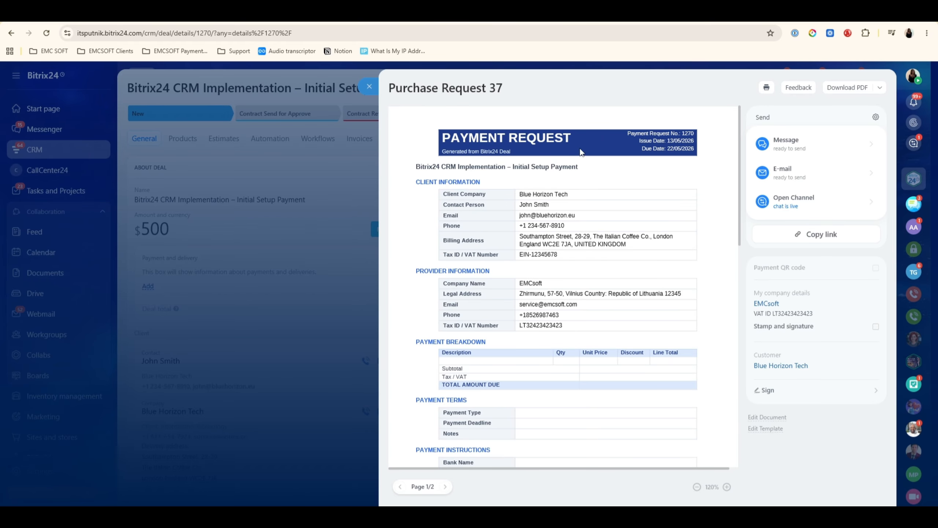
scroll(539, 263, down, 5)
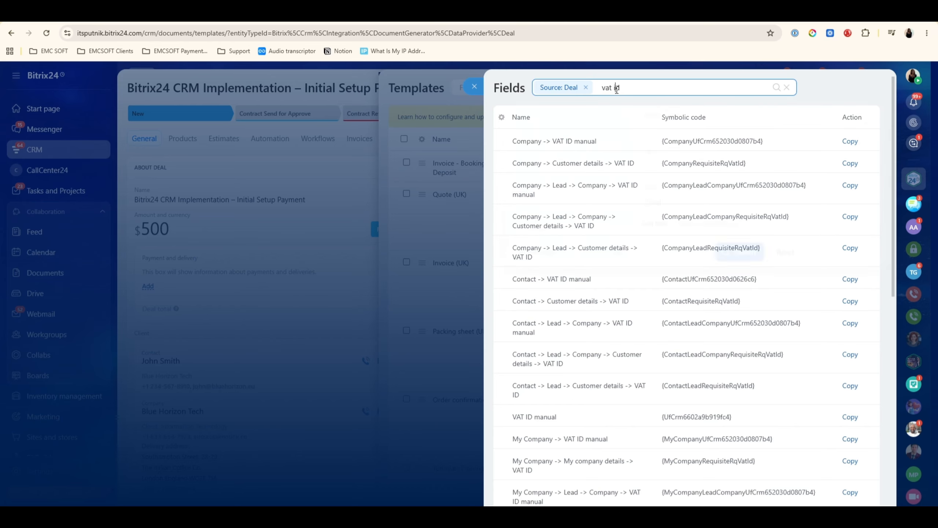
- Search the deal fields for "product" and insert the product name code {ProductsProductName} in the Description column of the Payment Breakdown table
drag(603, 88, 616, 89)
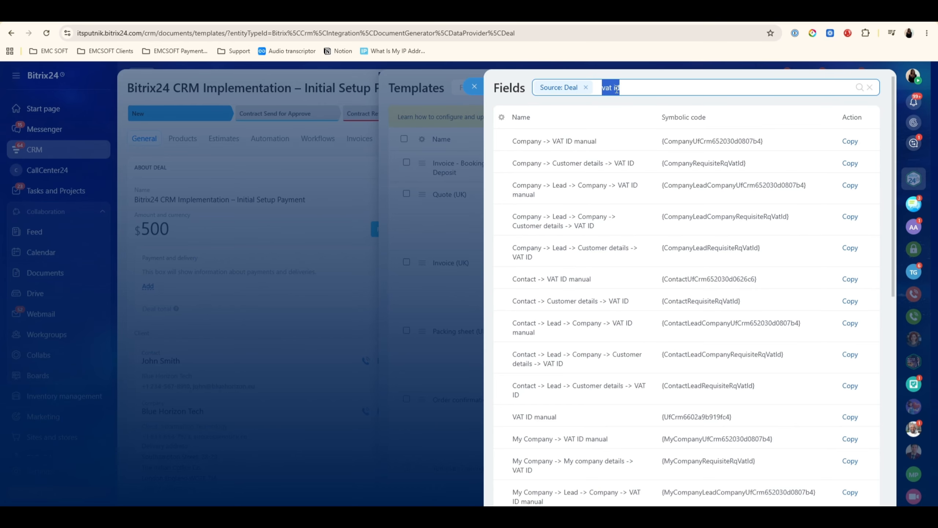
text(product)
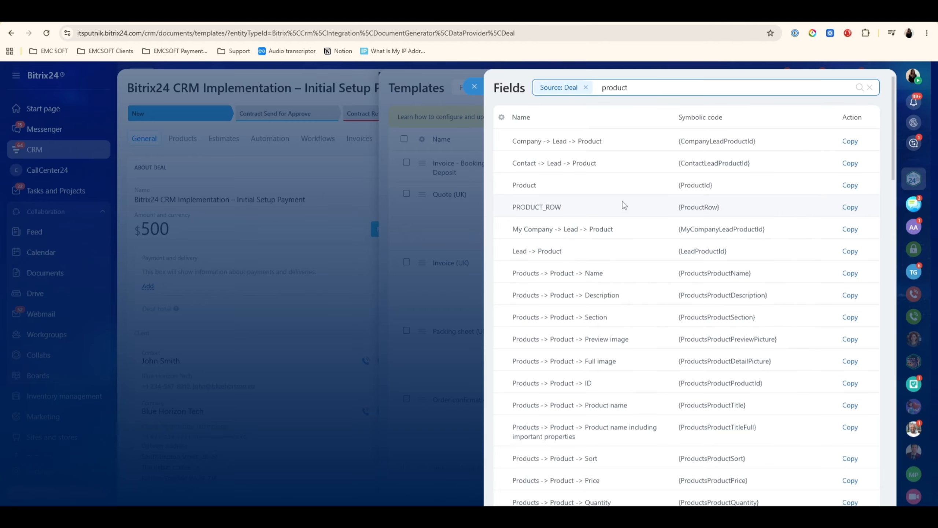
scroll(613, 191, down, 1)
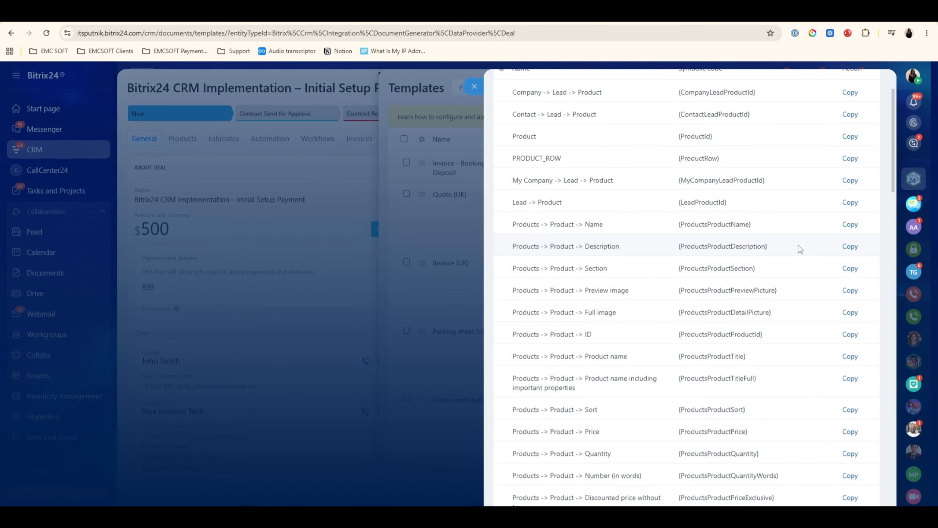
click(849, 224)
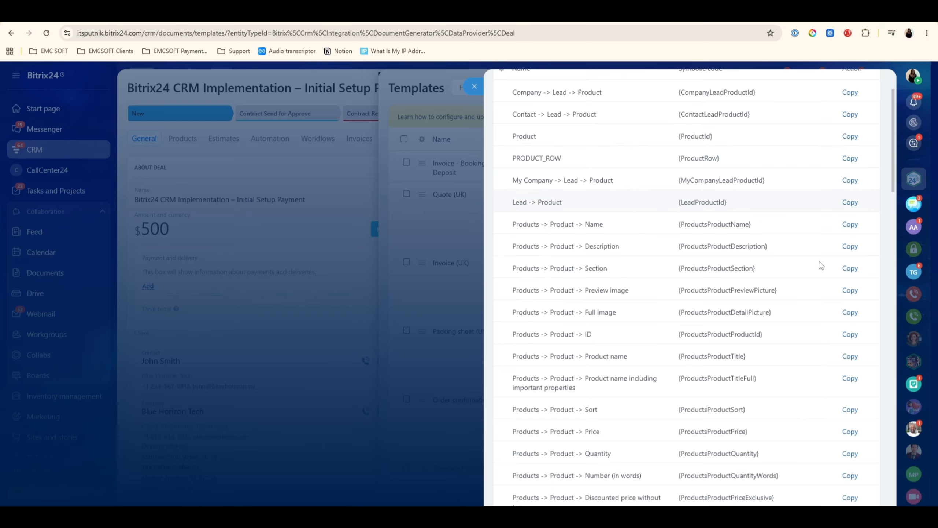
- Copy the product quantity code {ProductsProductQuantity} and insert it in the Qty column of the Payment Breakdown table
scroll(584, 307, down, 4)
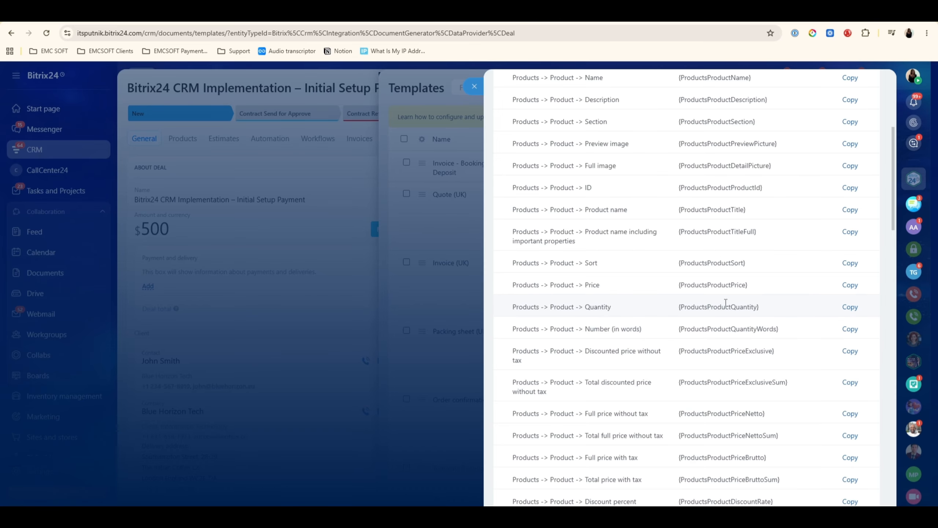
click(850, 307)
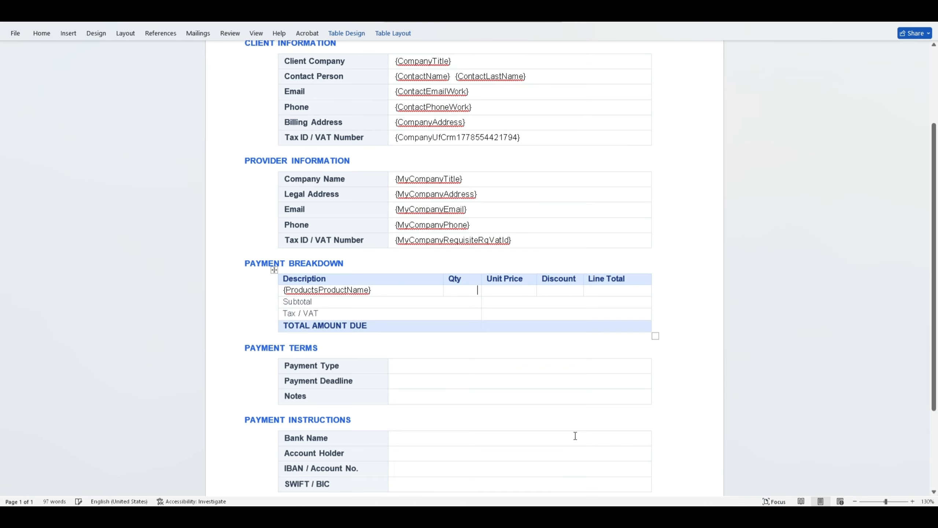
key(ctrl+v)
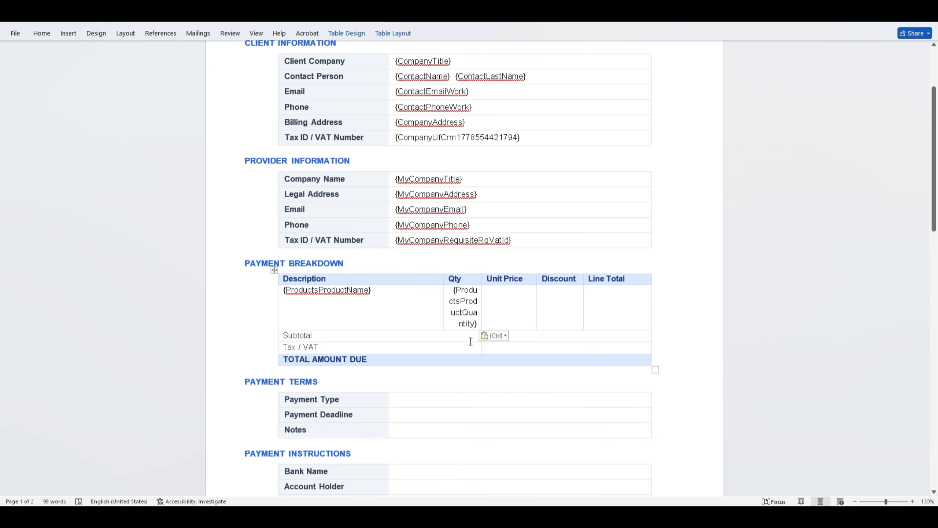
scroll(425, 316, down, 10)
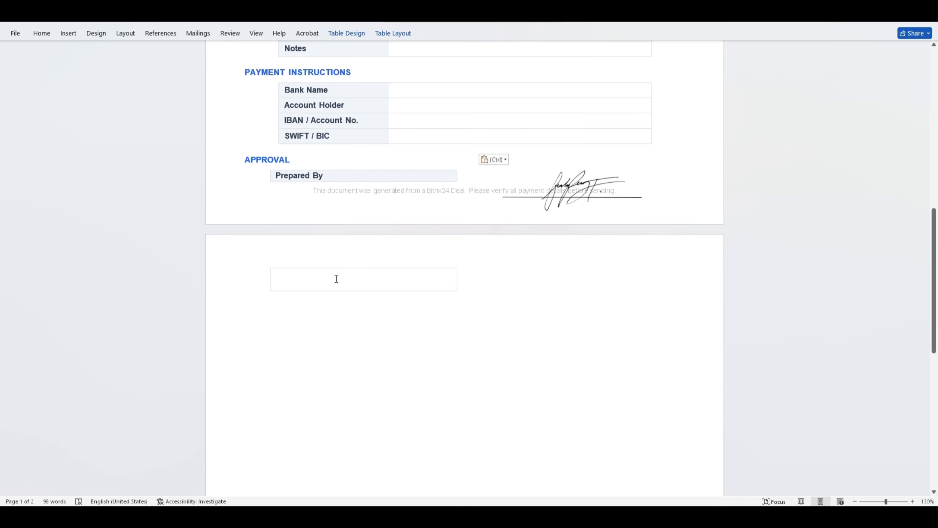
scroll(337, 279, up, 6)
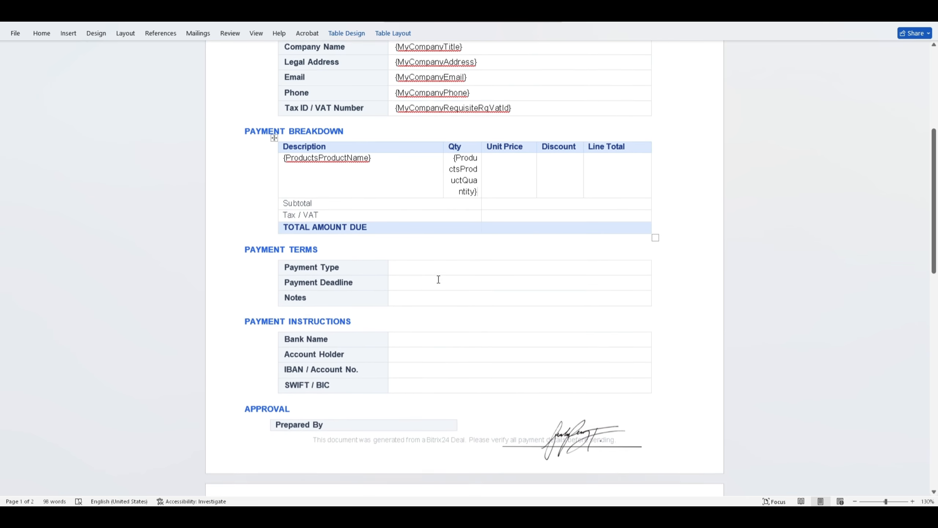
scroll(439, 279, down, 4)
scroll(448, 258, up, 3)
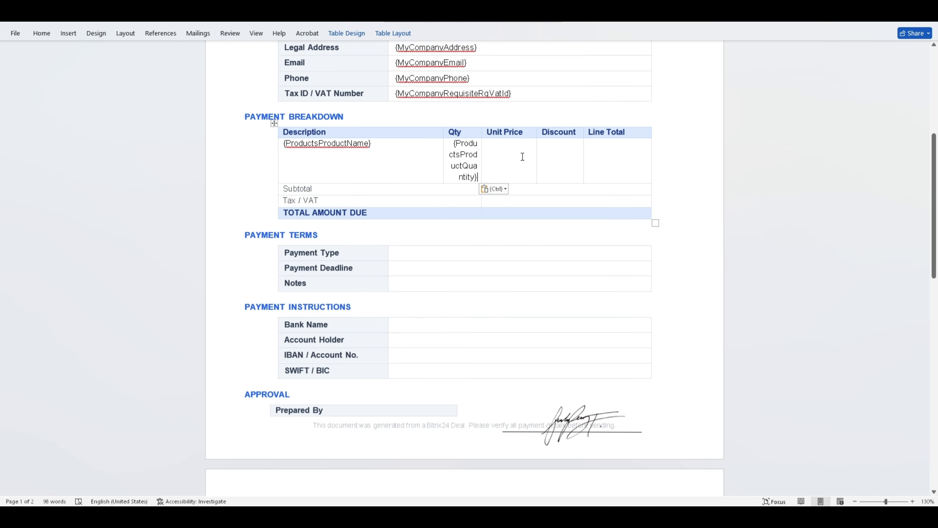
scroll(349, 379, down, 4)
scroll(421, 312, up, 6)
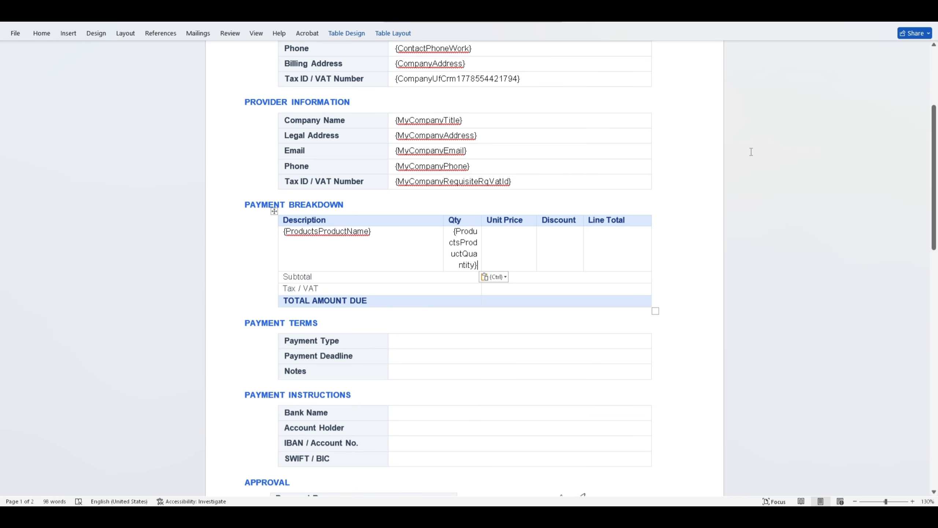
- Copy the units of measurement code {ProductsProductMeasureName} and insert it in the Unit Price column of the Payment Breakdown table
click(495, 260)
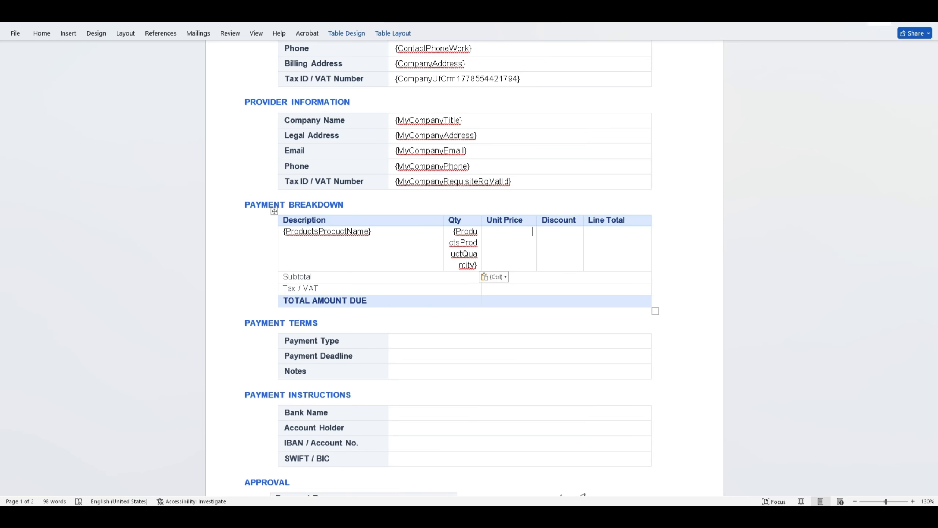
click(879, 19)
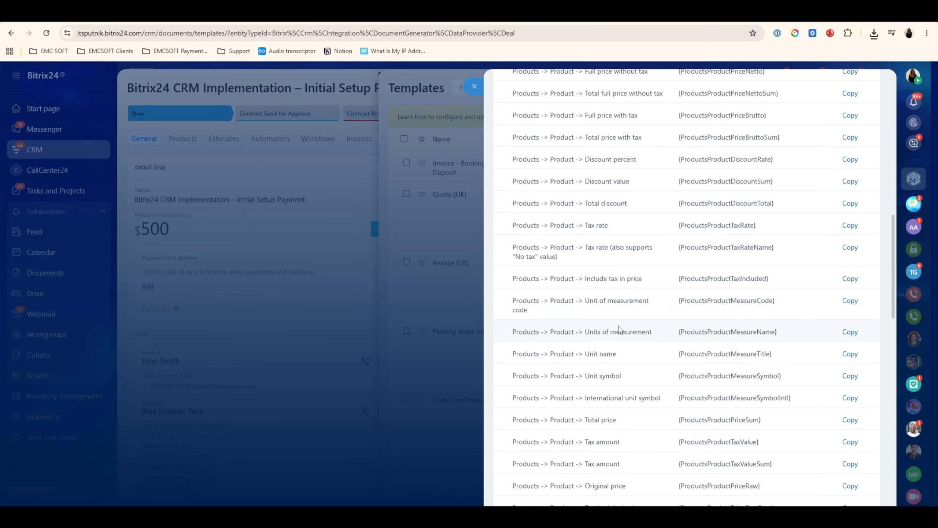
drag(512, 331, 653, 335)
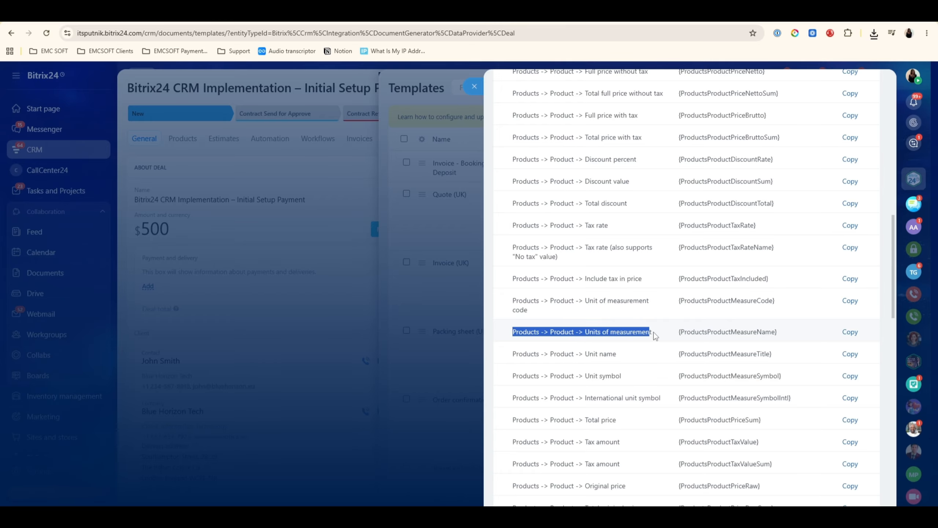
click(685, 338)
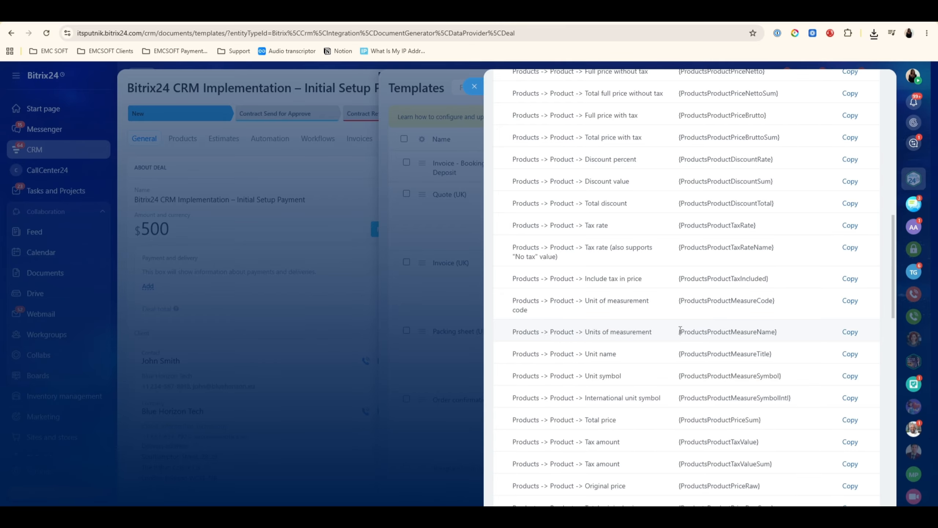
drag(679, 330, 777, 335)
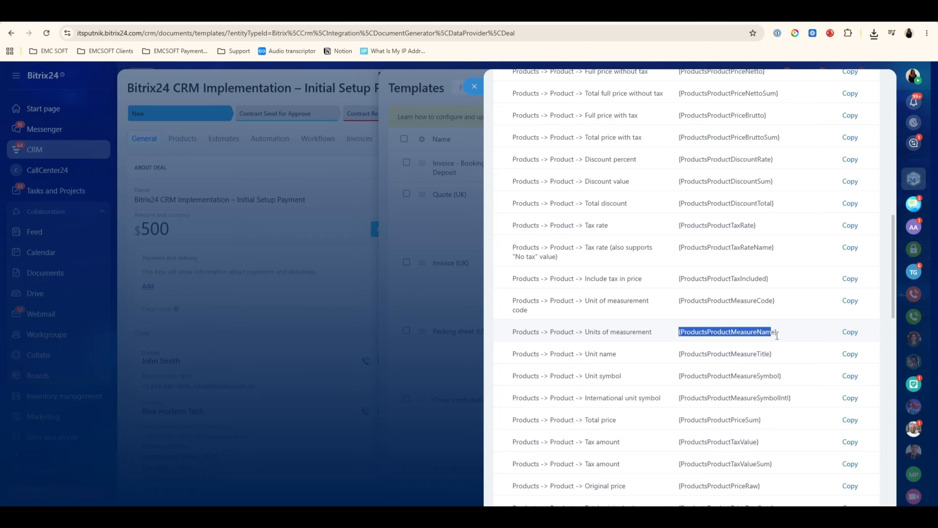
click(855, 332)
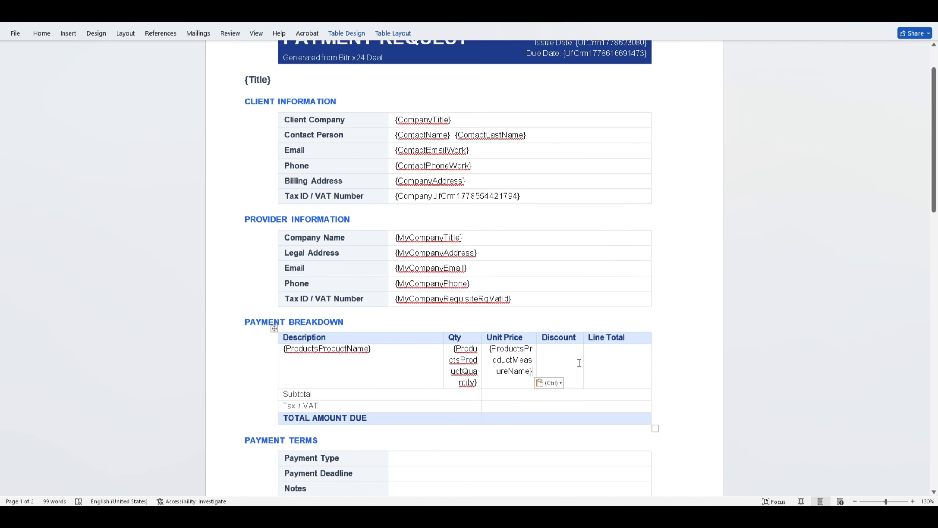
- Find the discount percent code {ProductsProductDiscountRate} and insert it in the Discount column of the Payment Breakdown table
click(562, 355)
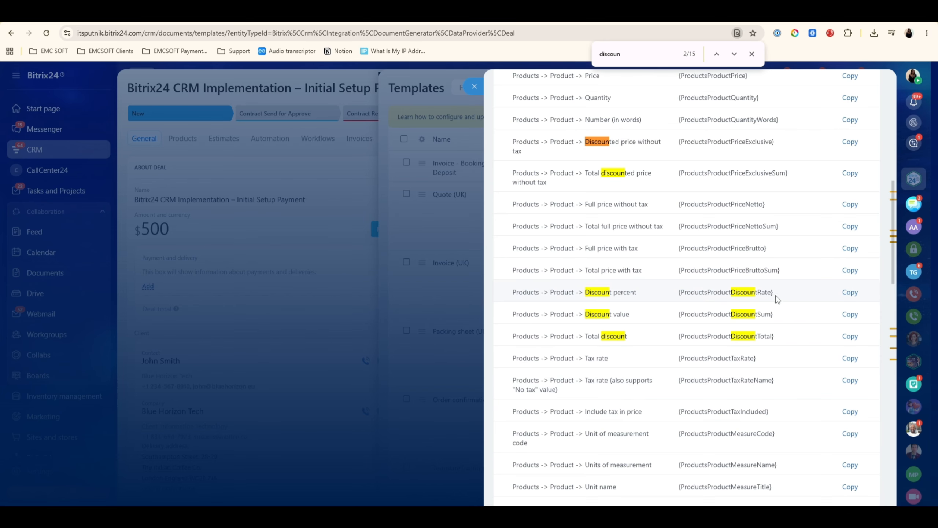
click(848, 294)
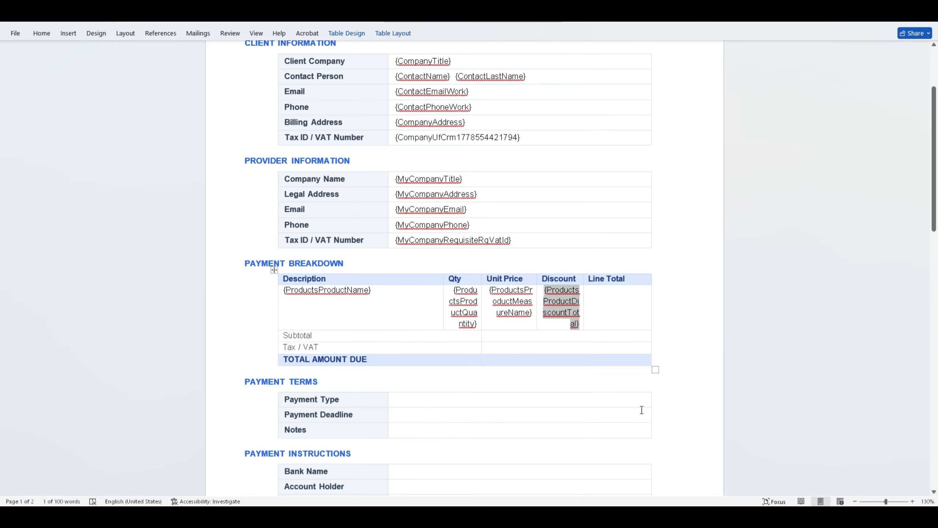
key(ctrl+v)
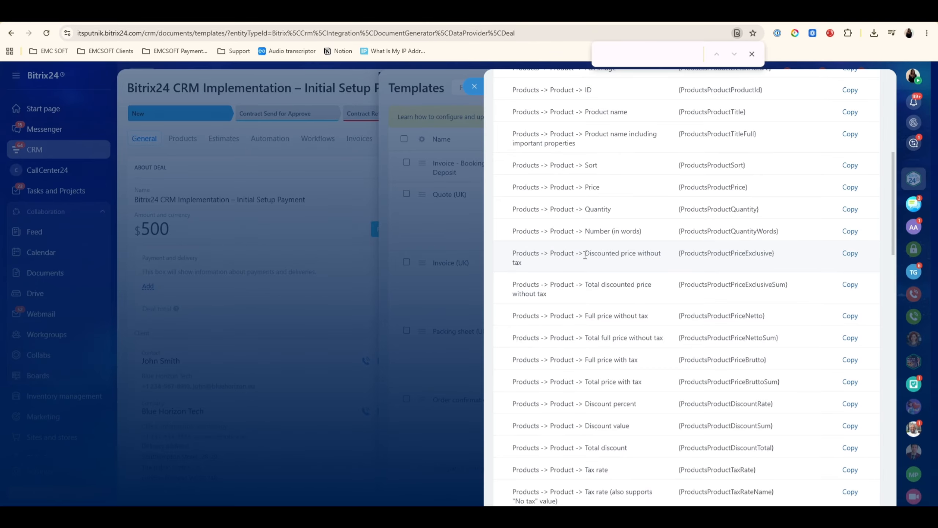
- Copy the discounted price without tax code {ProductsProductPriceExclusive} and insert it in the Line Total column of the Payment Breakdown table
drag(585, 255, 644, 265)
click(645, 265)
click(854, 255)
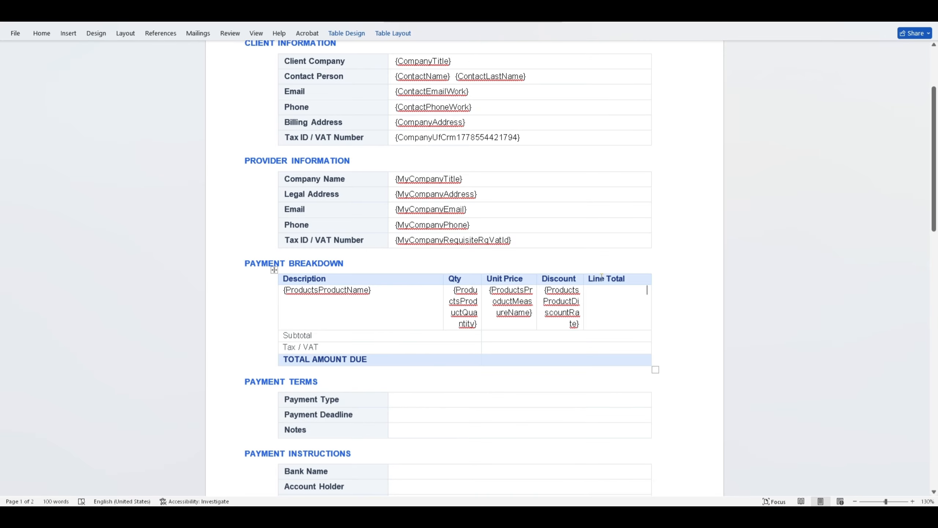
key(ctrl+v)
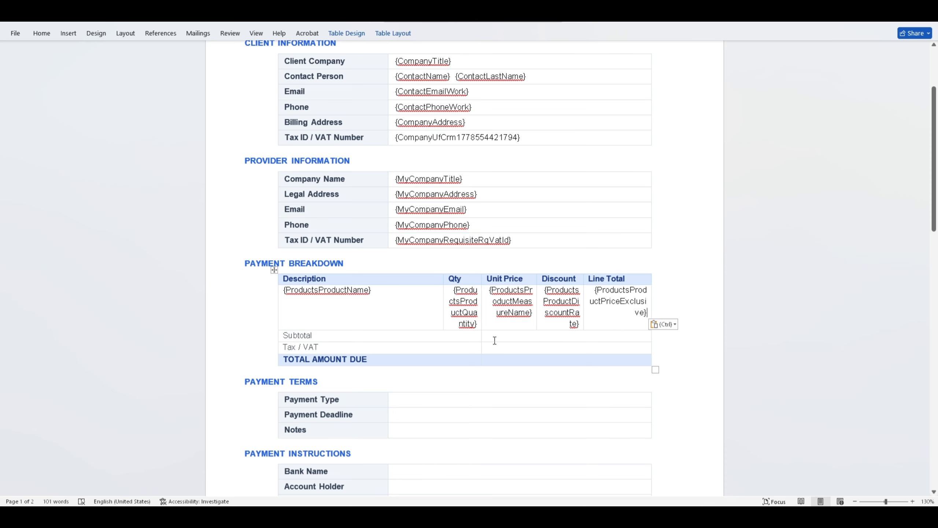
- Search the deal fields for "total" and insert the total before tax code {TotalBeforeTax} in the Subtotal row of the Payment Breakdown table
click(495, 340)
key(alt+Tab)
scroll(582, 387, up, 20)
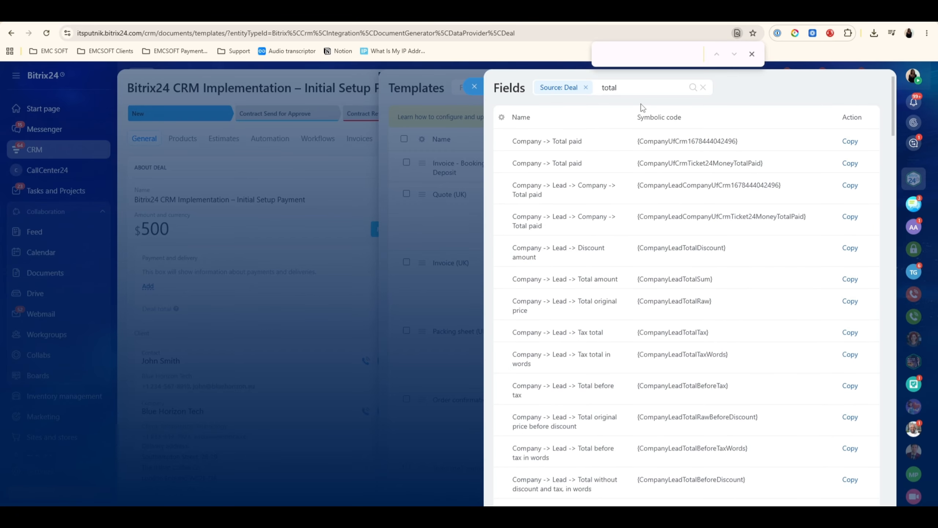
scroll(659, 266, down, 15)
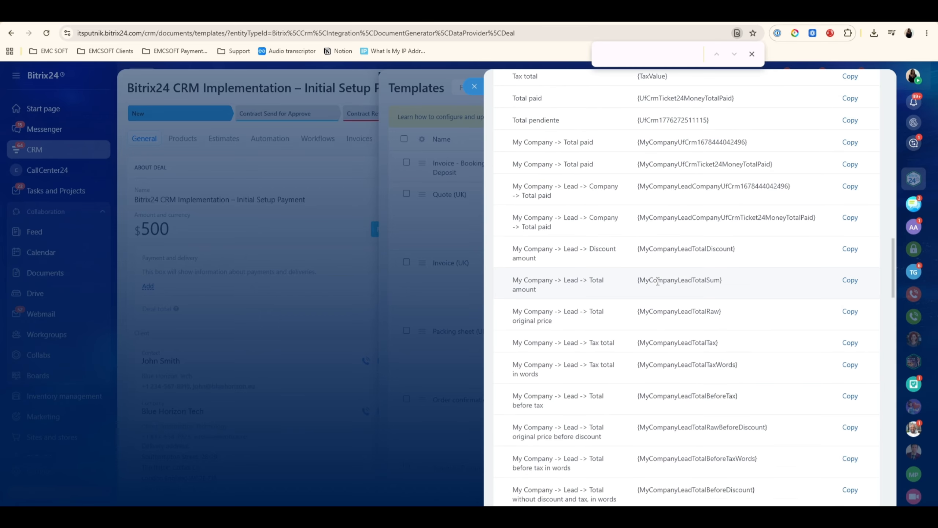
scroll(569, 244, down, 15)
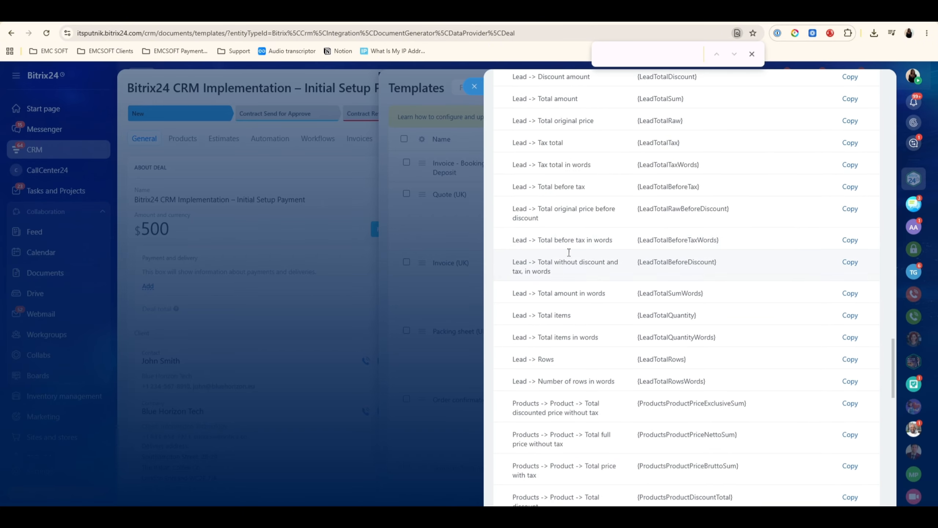
scroll(570, 261, down, 3)
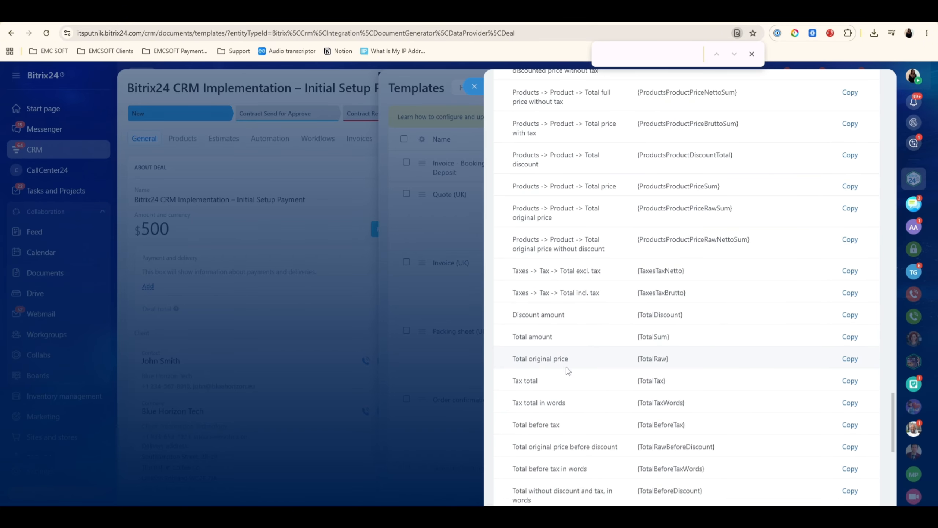
scroll(576, 380, down, 2)
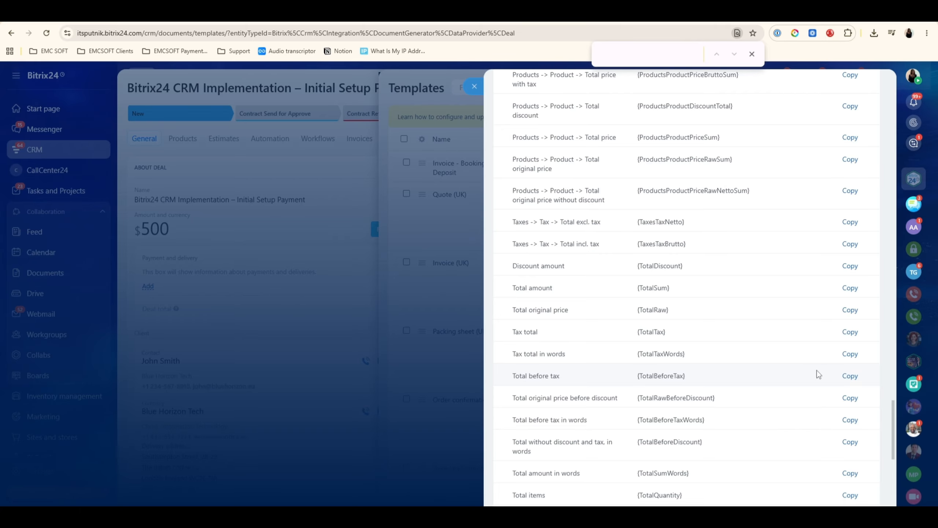
click(850, 376)
mouse_move(652, 517)
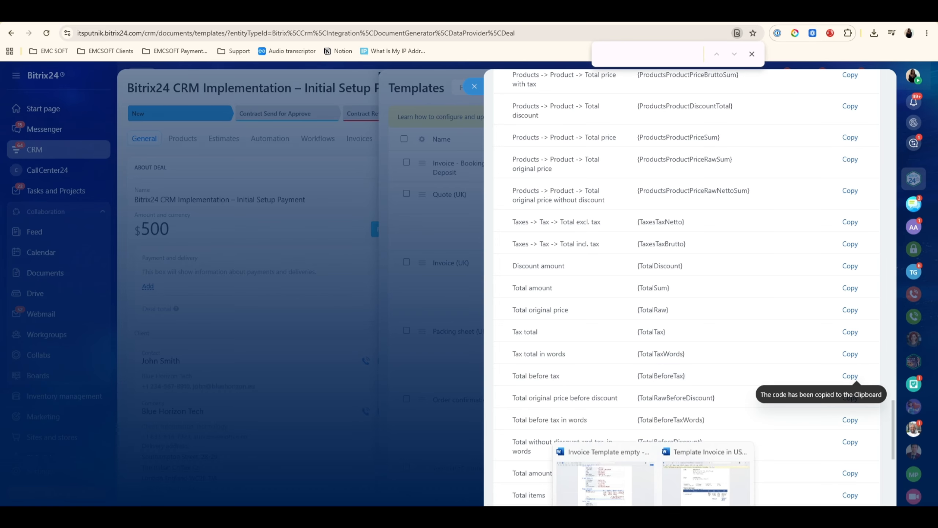
click(705, 477)
key(ctrl+v)
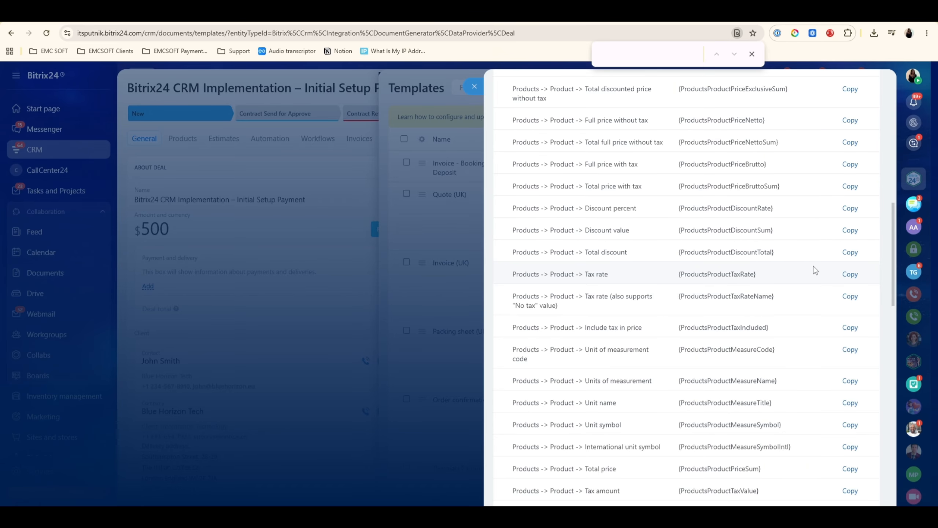
- Copy the product tax rate code {ProductsProductTaxRate} and insert it in the Tax / VAT row of the Payment Breakdown table
click(851, 275)
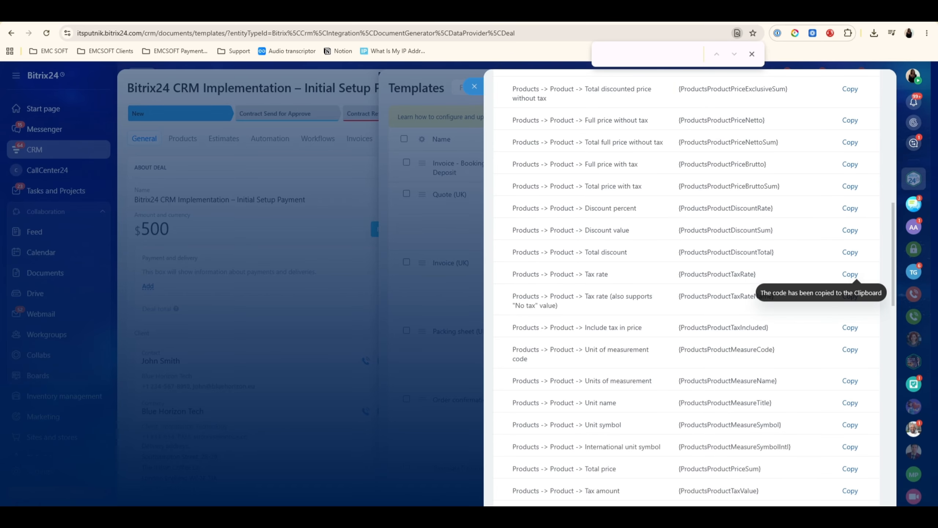
mouse_move(653, 515)
click(703, 468)
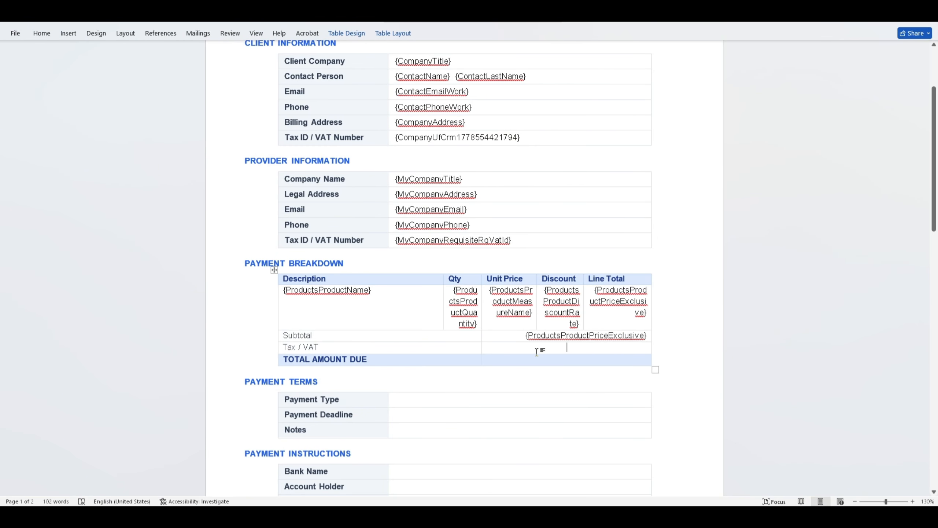
key(ctrl+v)
- Copy the total amount code {TotalSum} and insert it in the TOTAL AMOUNT DUE row of the Payment Breakdown table
key(alt+Tab)
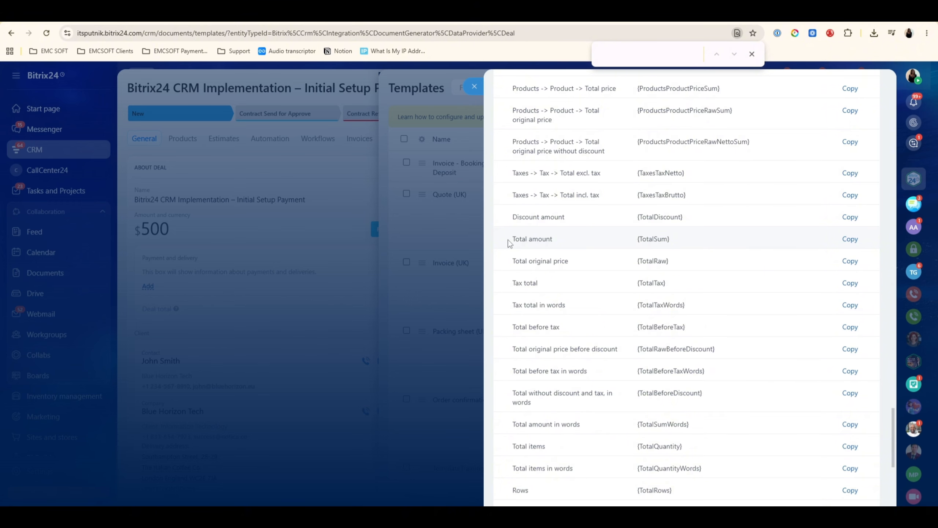
click(851, 239)
key(alt+Tab)
click(573, 358)
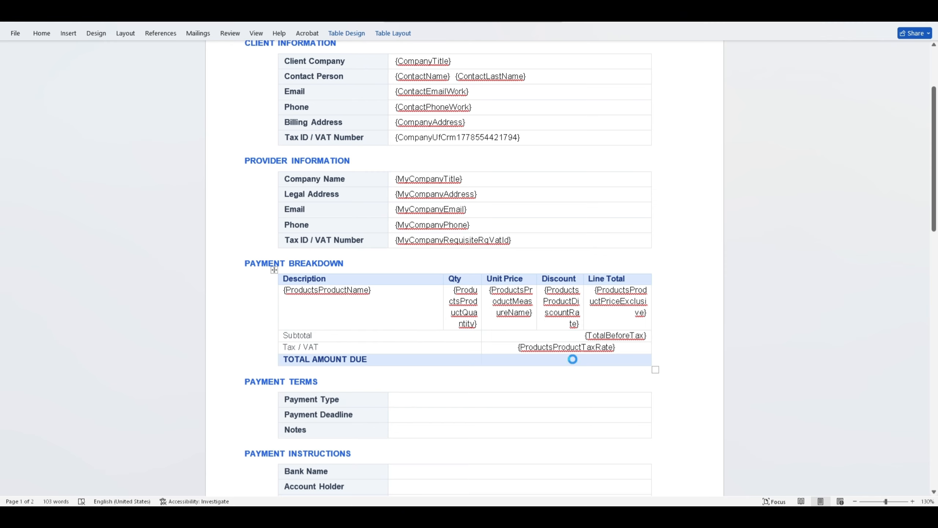
key(ctrl+v)
scroll(627, 113, down, 3)
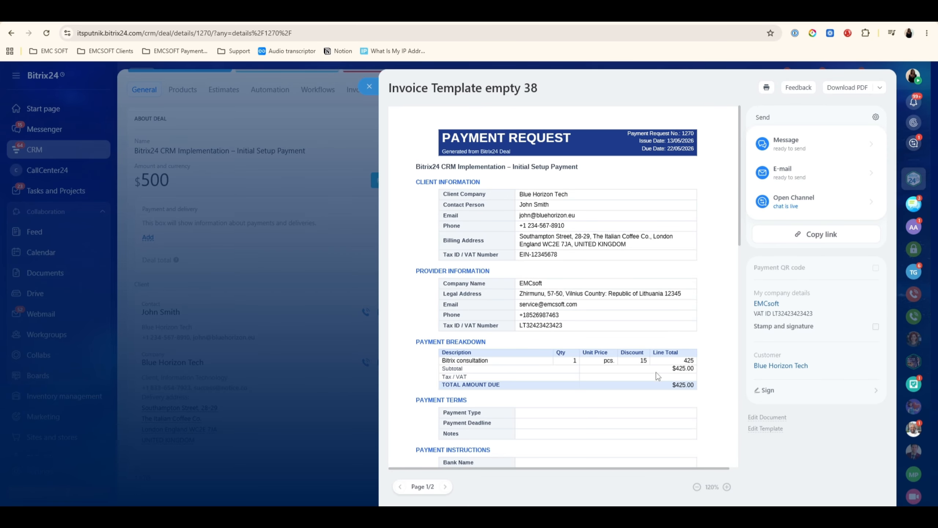
- Check the generated payment request, then add a % sign after the discount code in the Discount column of the Word template
scroll(476, 364, down, 2)
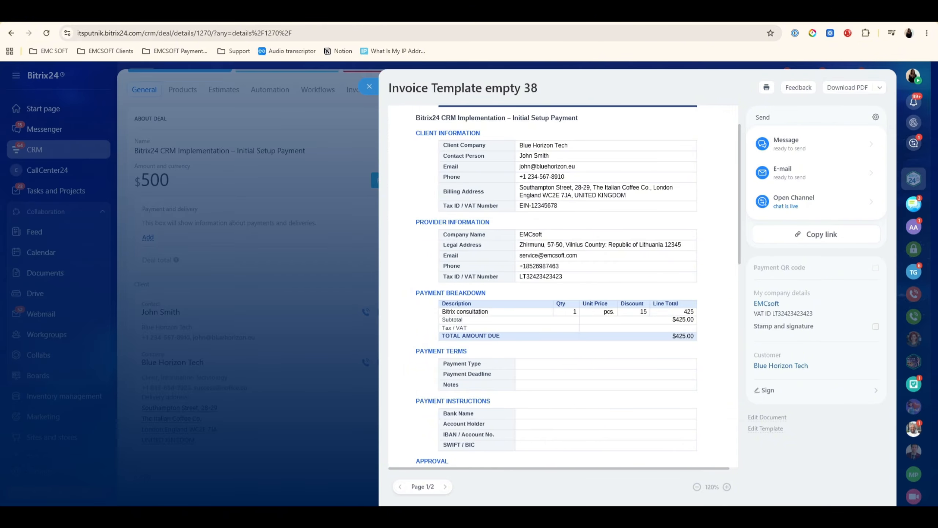
click(530, 17)
click(623, 516)
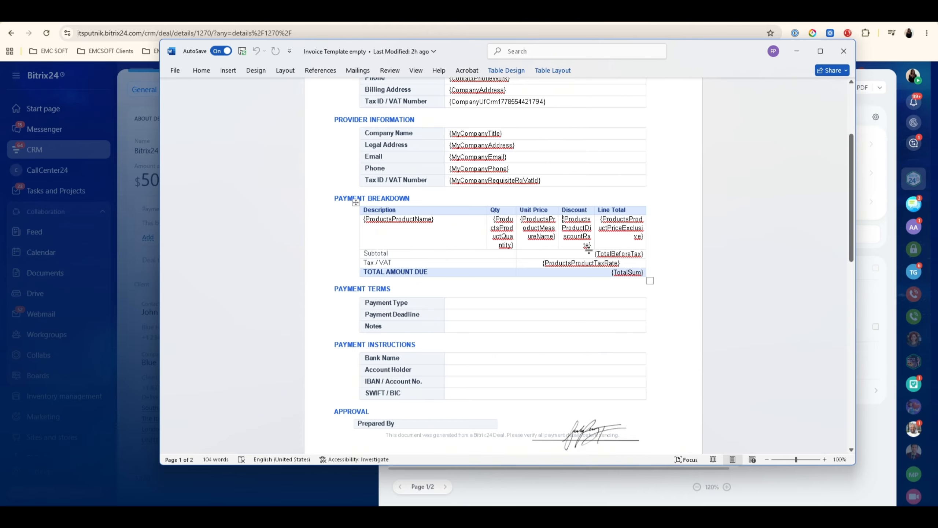
text(%)
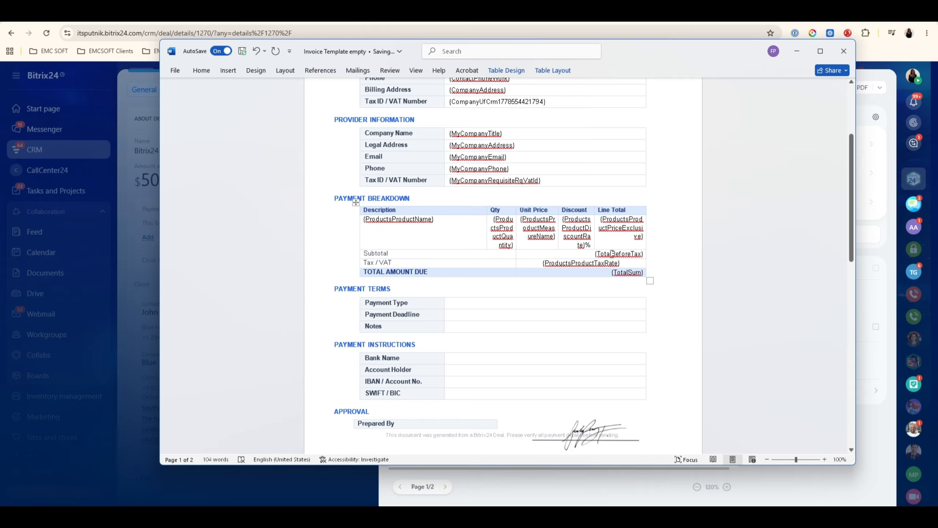
click(793, 58)
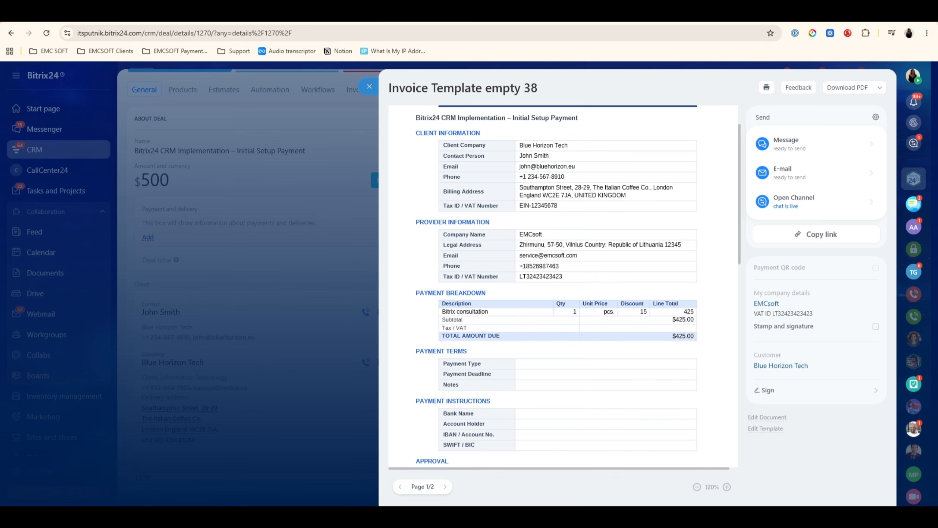
- Check the deal's product totals, then open the document template fields and search the deal fields for "tax total"
click(514, 14)
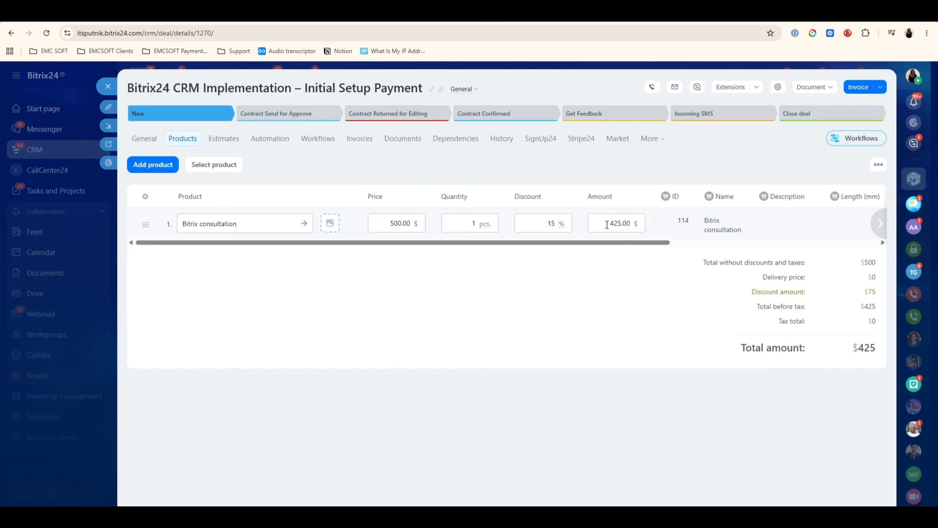
click(425, 15)
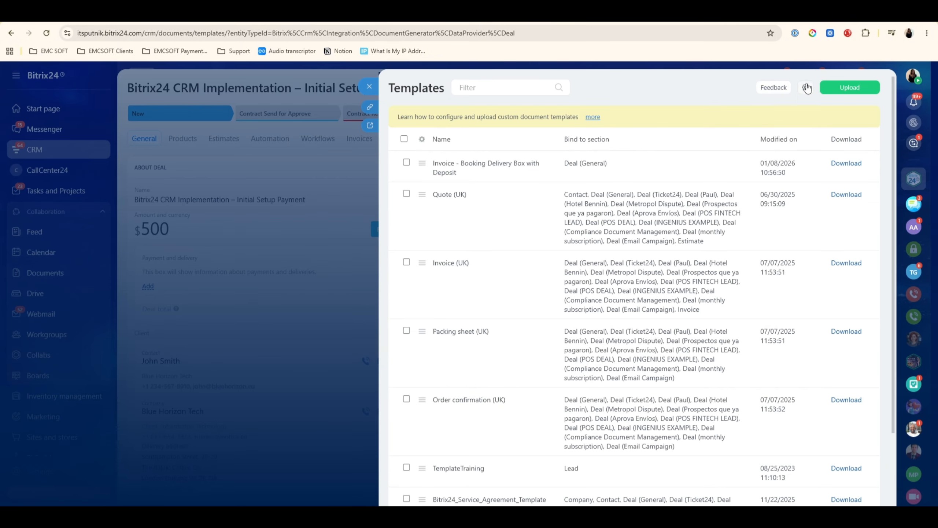
click(805, 88)
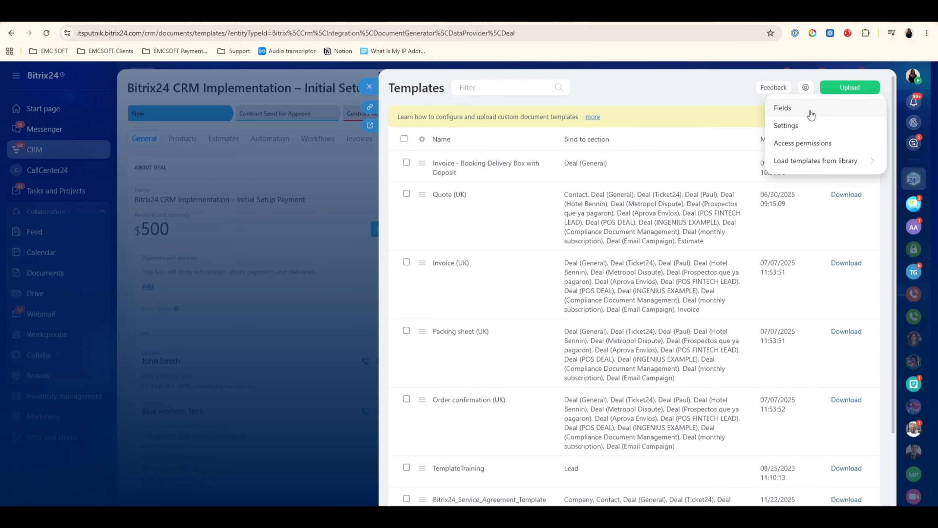
click(810, 111)
click(630, 88)
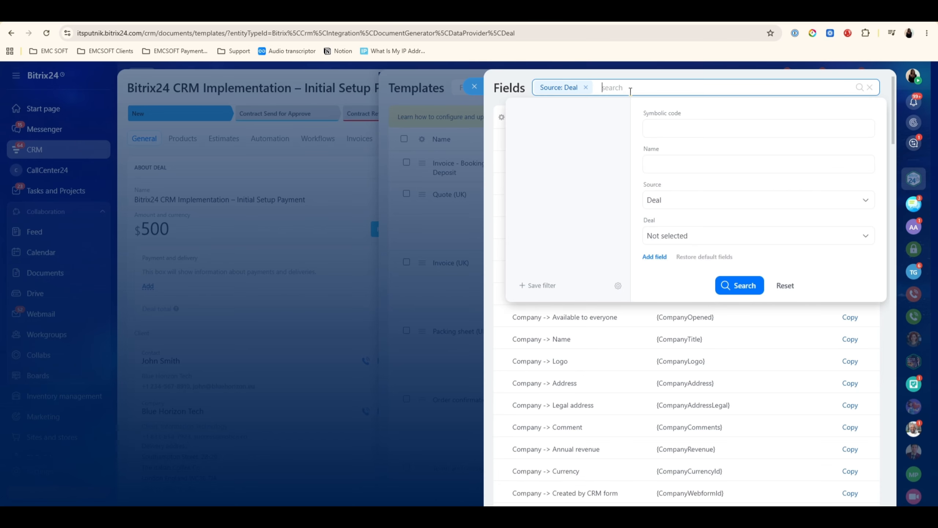
text(tax)
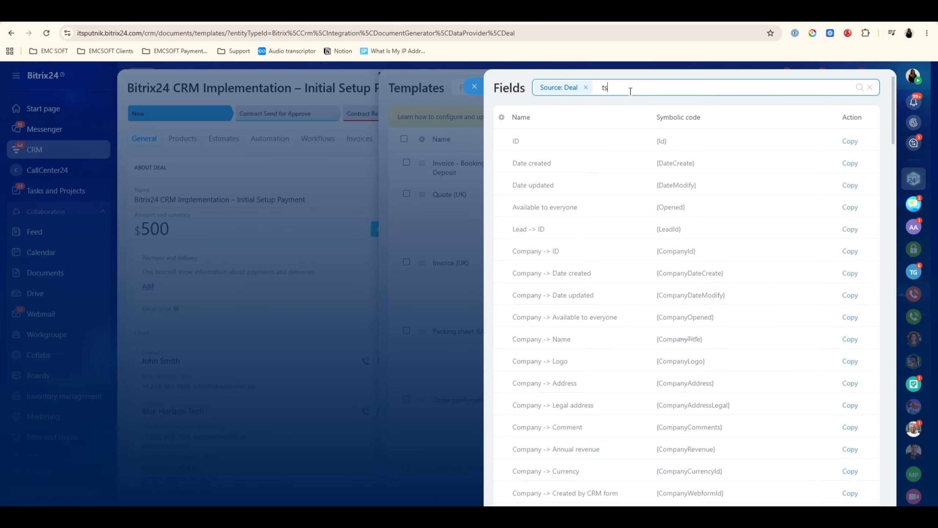
text( total)
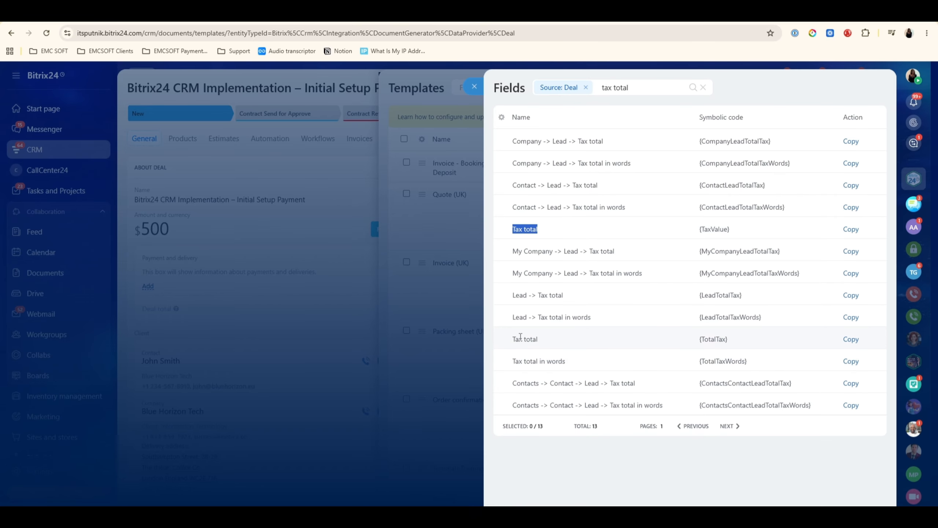
- Copy the tax total code {TaxValue} and replace the tax rate code in the Tax / VAT row of the Word template with it
click(520, 336)
drag(516, 340, 557, 344)
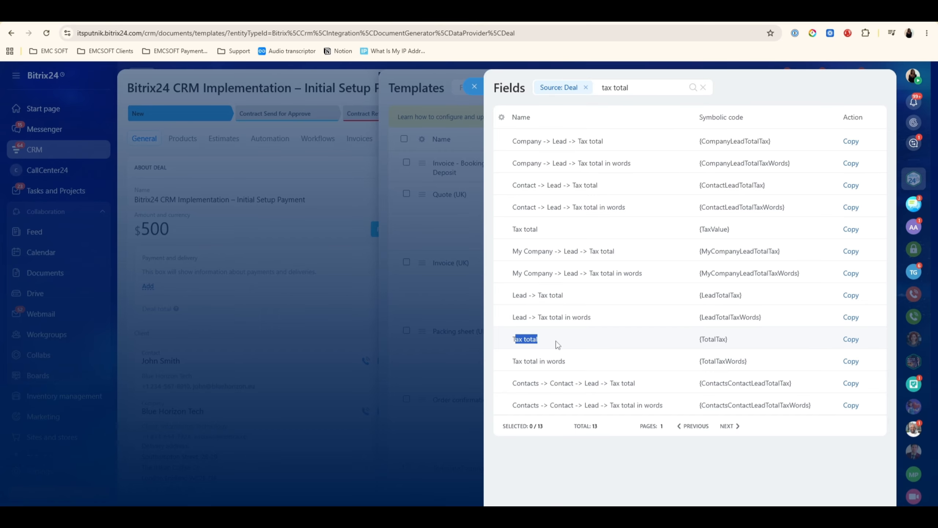
click(702, 233)
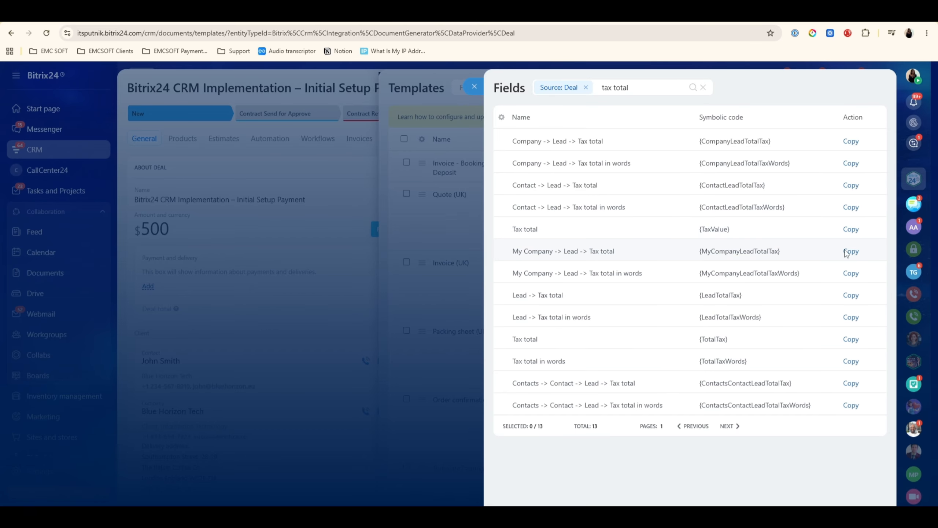
click(849, 230)
key(alt+Tab)
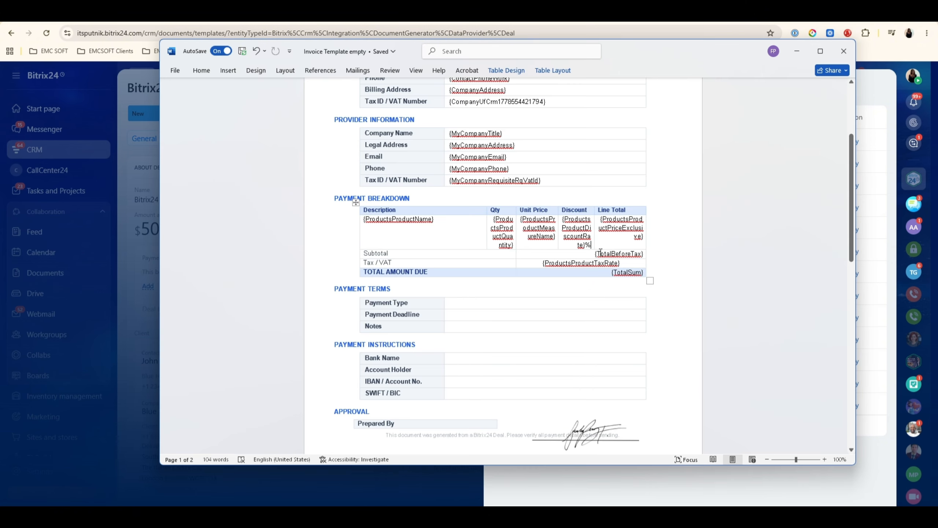
click(580, 261)
right_click(547, 260)
click(676, 230)
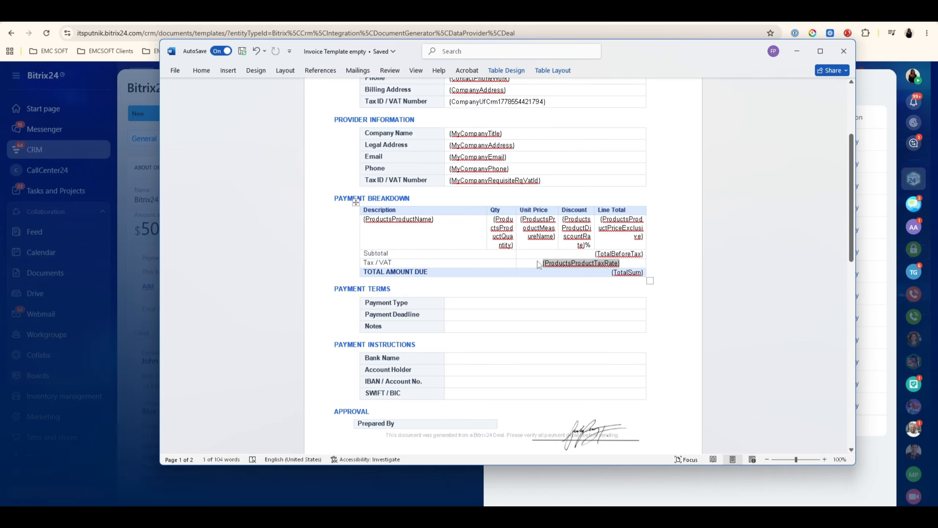
click(734, 309)
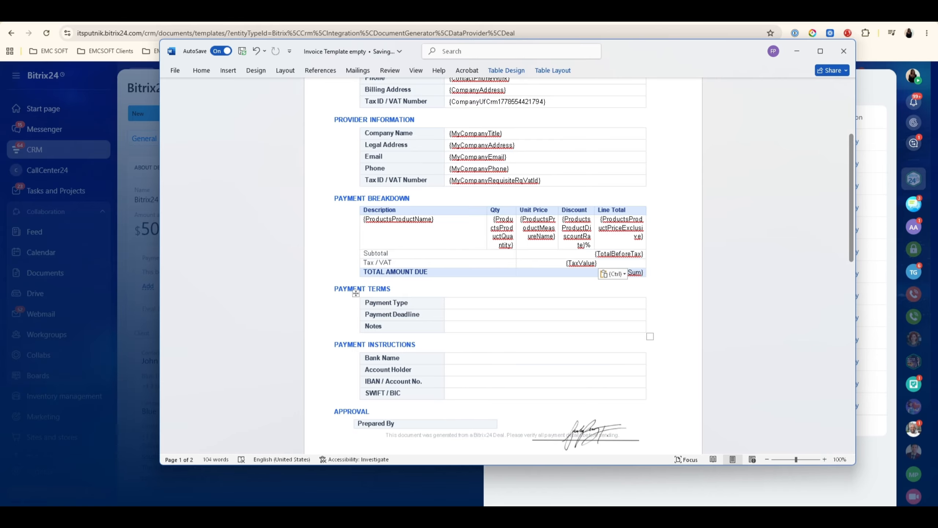
click(845, 55)
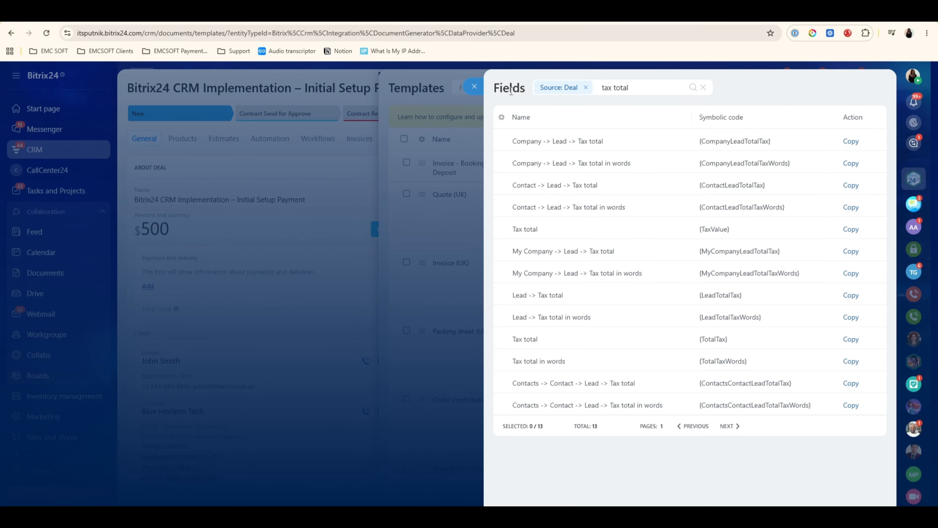
- Leave the field list and upload the Word file "Invoice Template empty" as a new document template
click(472, 87)
click(846, 89)
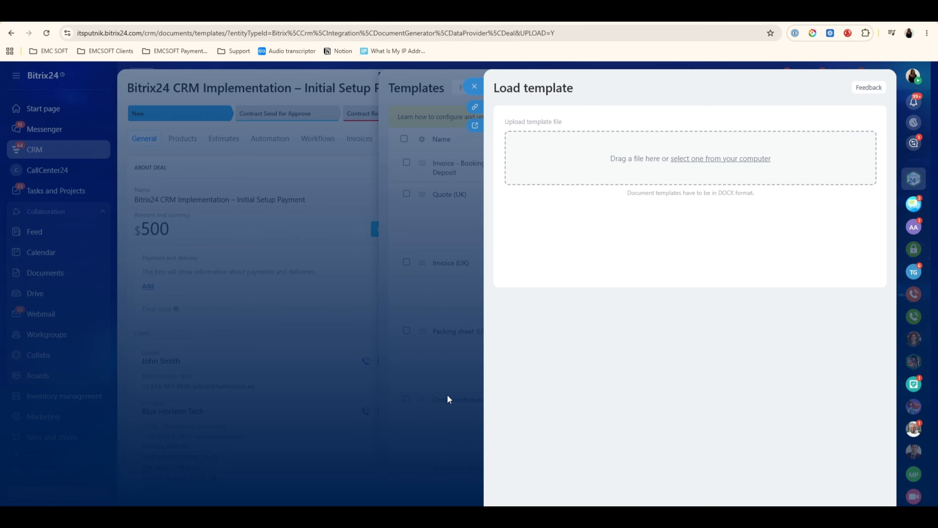
click(703, 162)
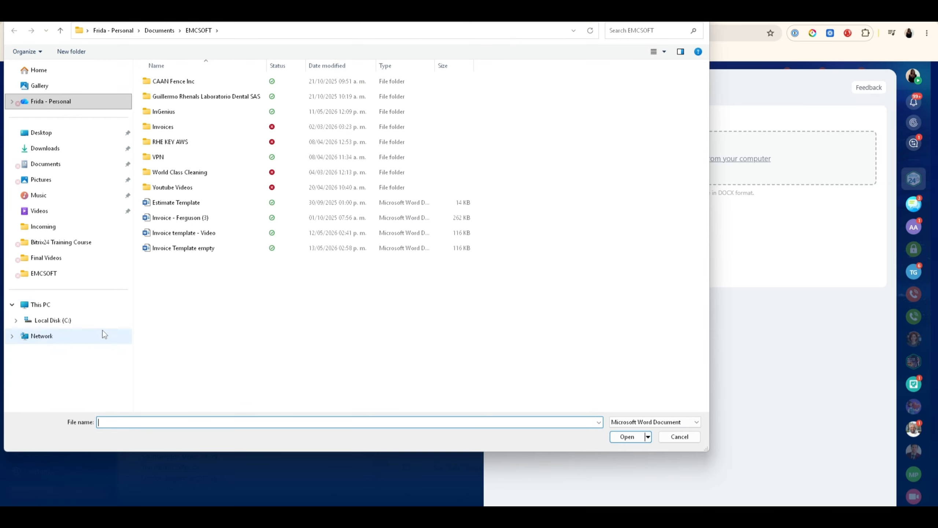
double_click(185, 248)
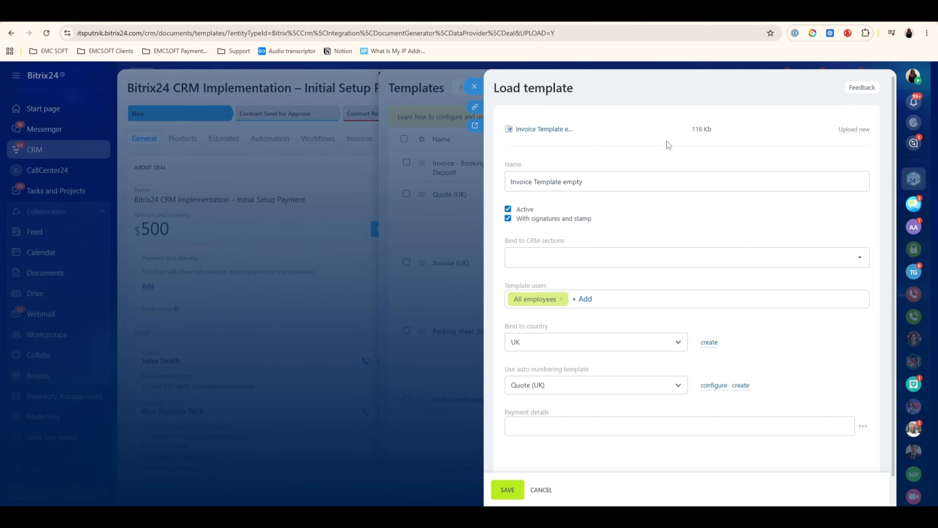
- Turn off signatures and stamp for the uploaded template, bind it to Deal (General), and save it
click(517, 219)
click(557, 265)
scroll(553, 320, down, 3)
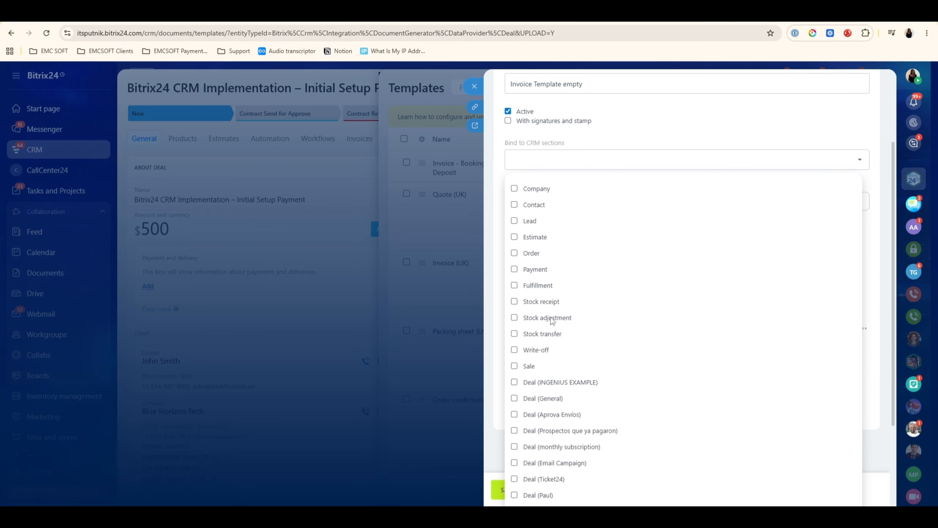
click(534, 401)
click(503, 211)
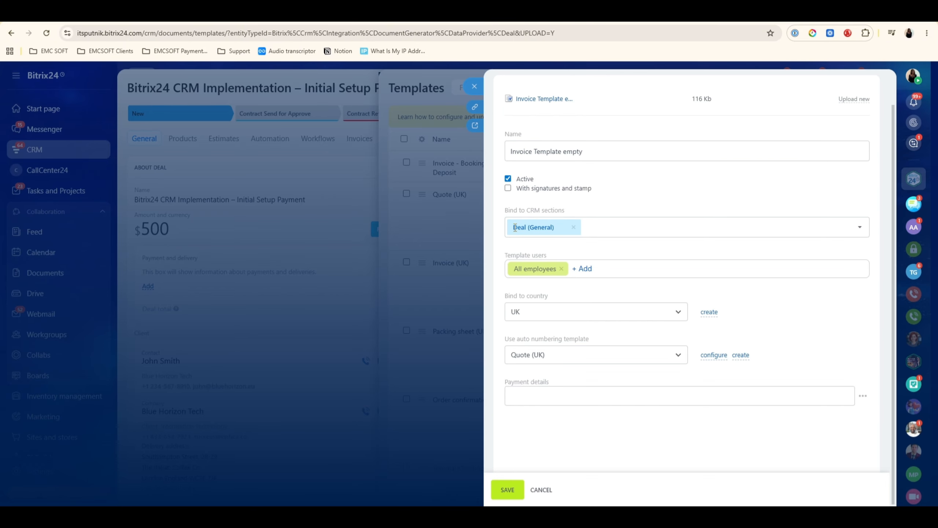
click(507, 490)
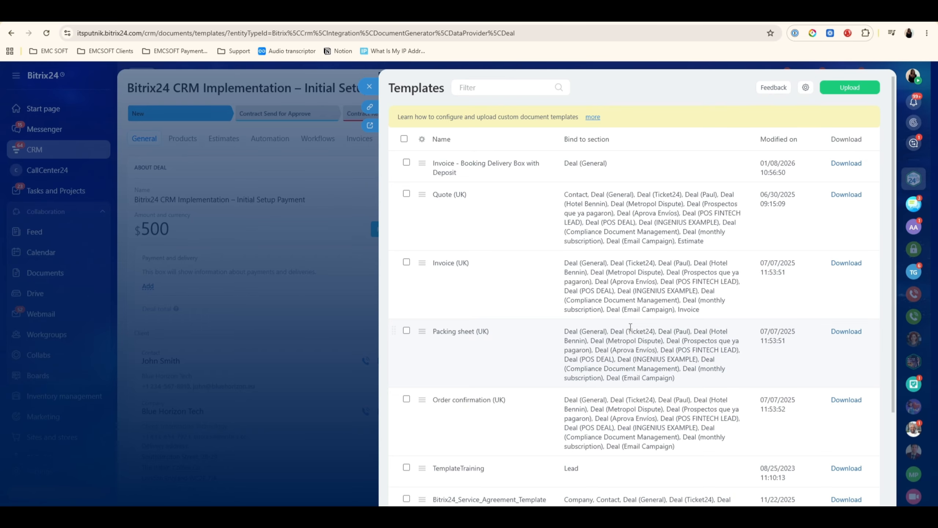
- Return to the deal, reload the page, and generate a document from the "Invoice Template empty" template
click(369, 86)
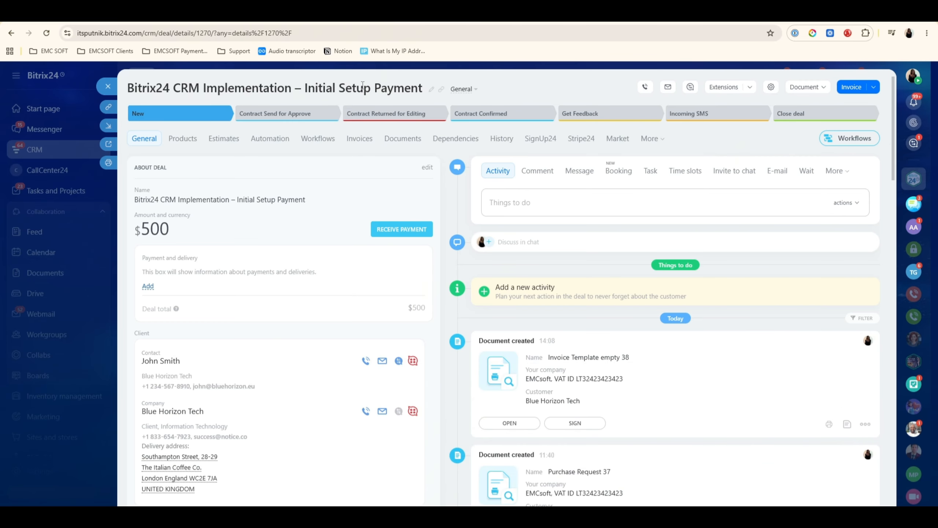
click(806, 89)
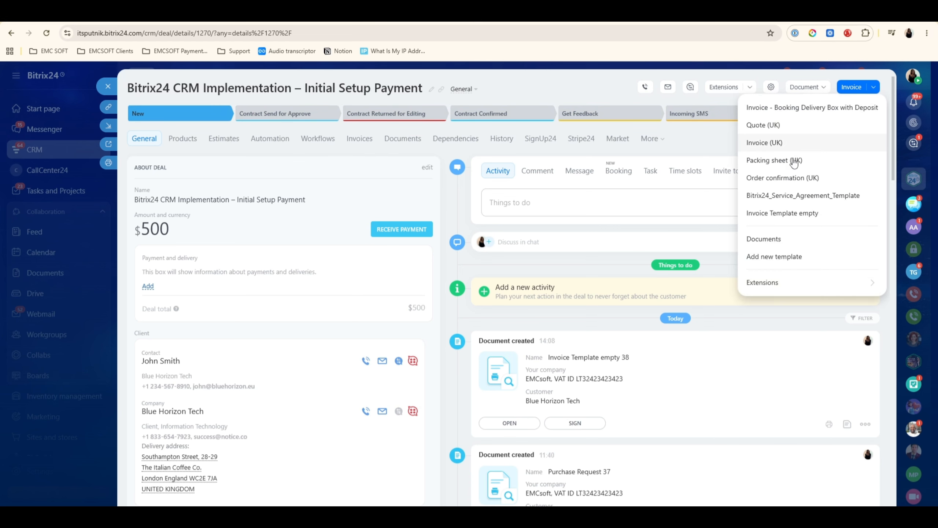
click(46, 33)
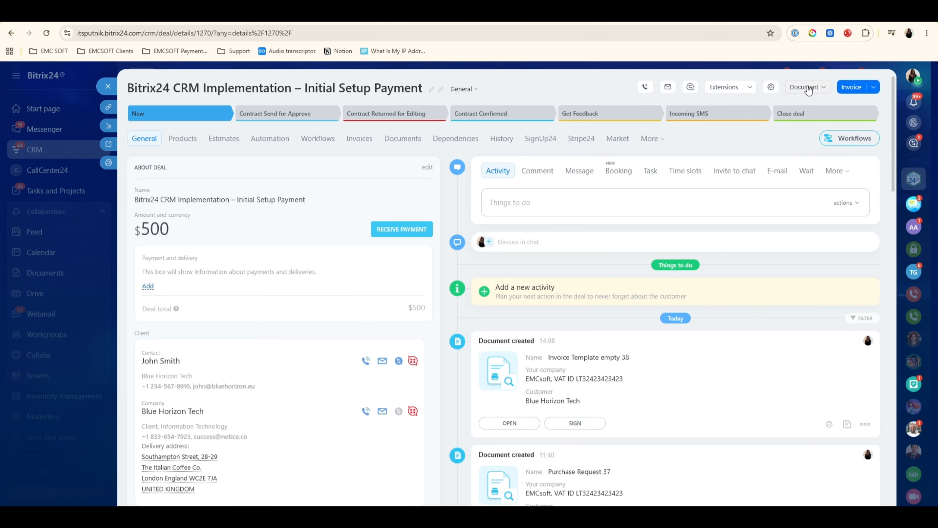
click(807, 89)
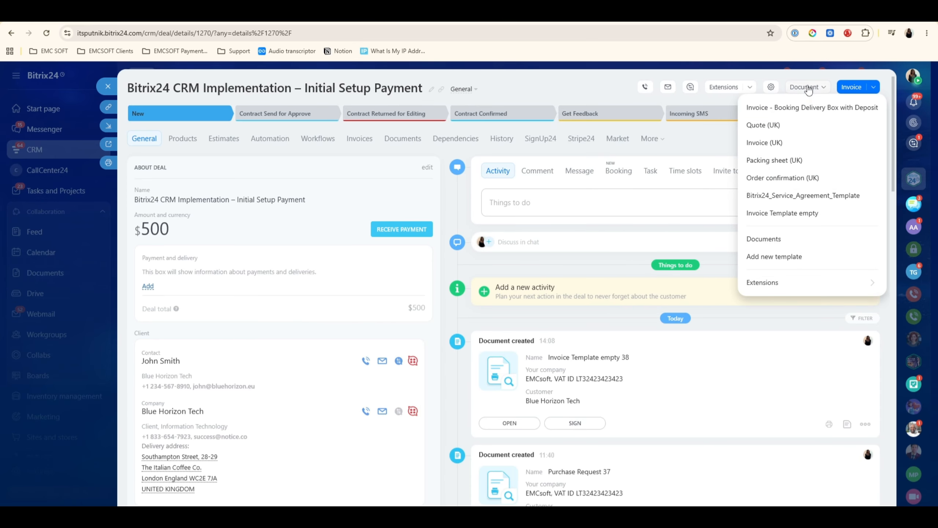
click(791, 215)
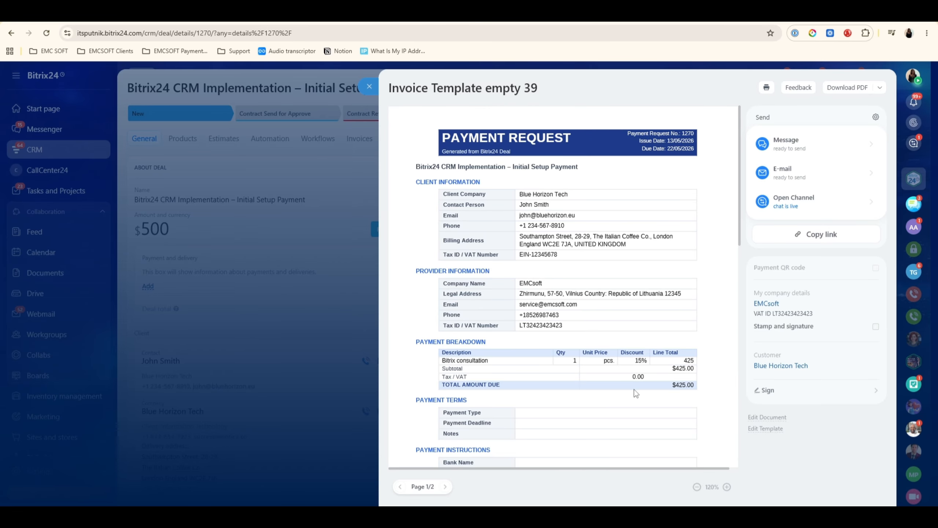
- Set the deal's Payment type field to Full payment and save the change
scroll(633, 389, down, 4)
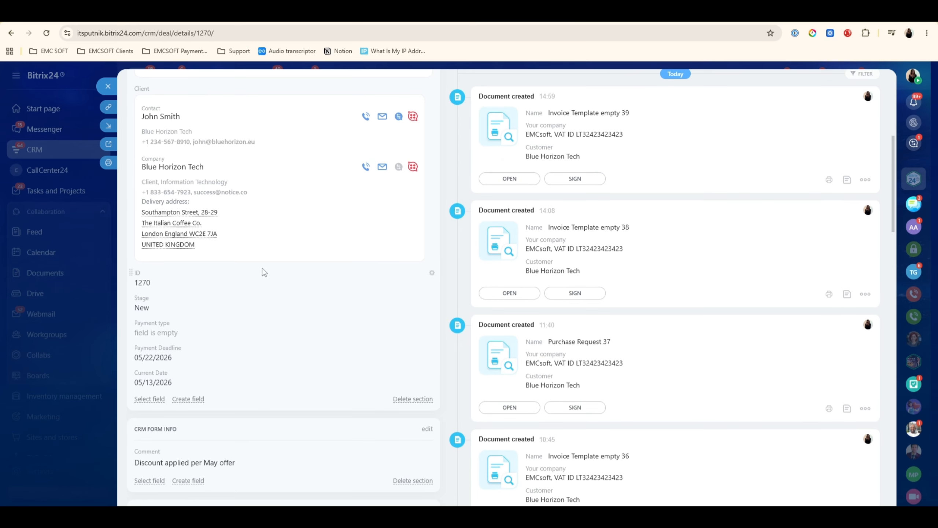
scroll(162, 337, down, 1)
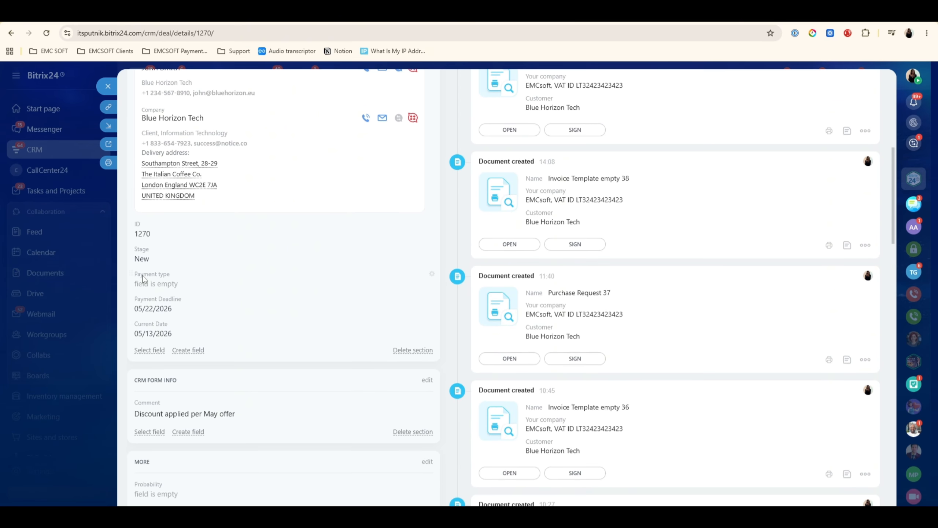
click(161, 281)
click(199, 292)
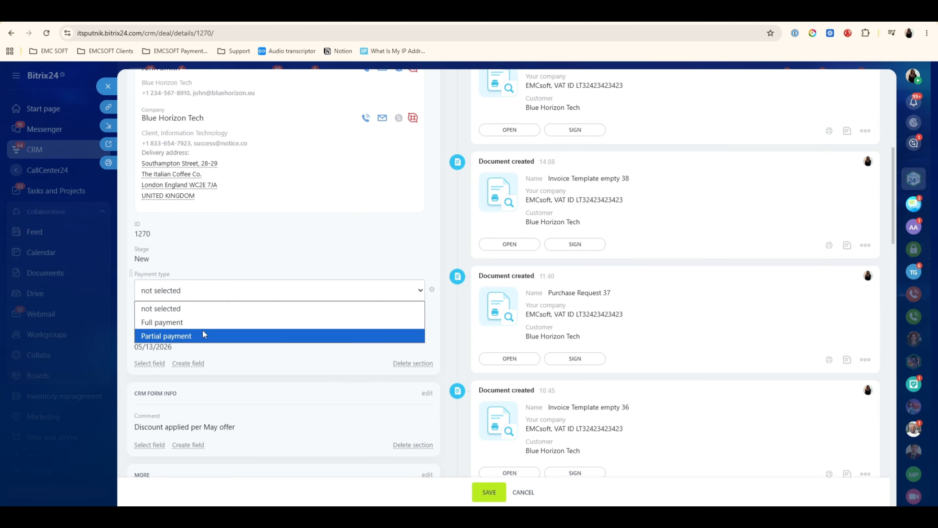
click(194, 321)
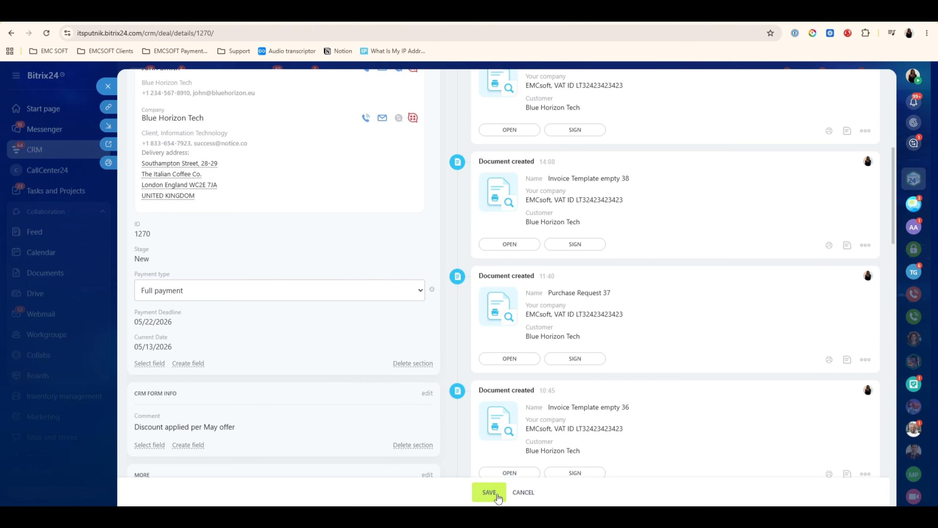
click(488, 491)
- Inspect the Payment type label in the page code to look up the field's identifier, and close the inspector
scroll(262, 342, up, 6)
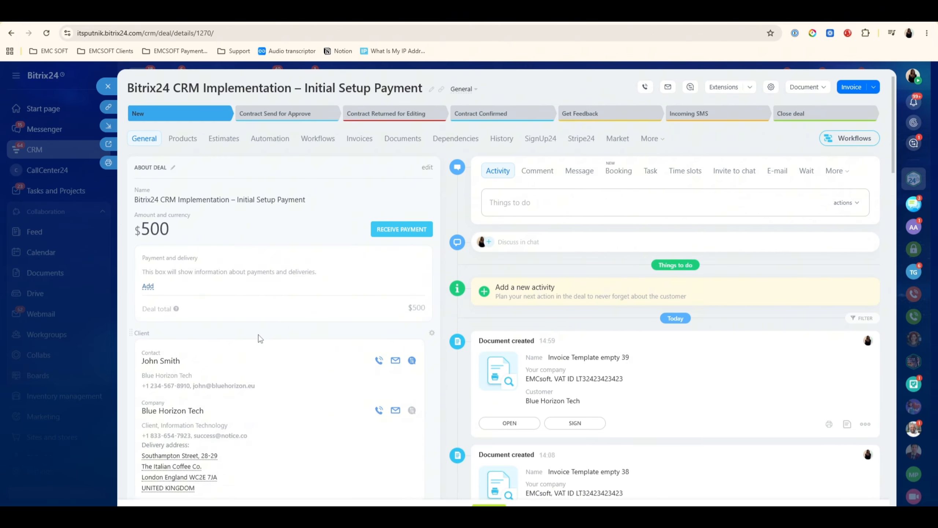
scroll(253, 299, down, 4)
scroll(184, 331, down, 2)
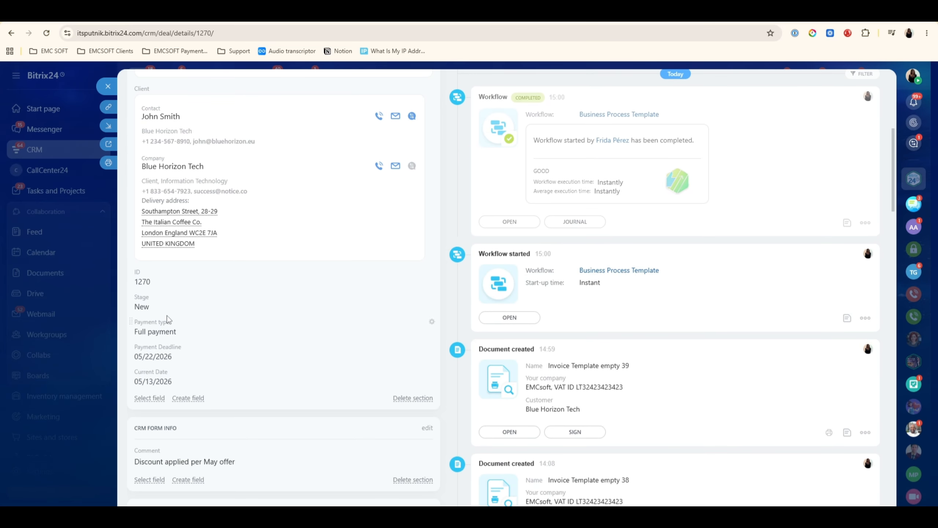
triple_click(163, 322)
right_click(164, 322)
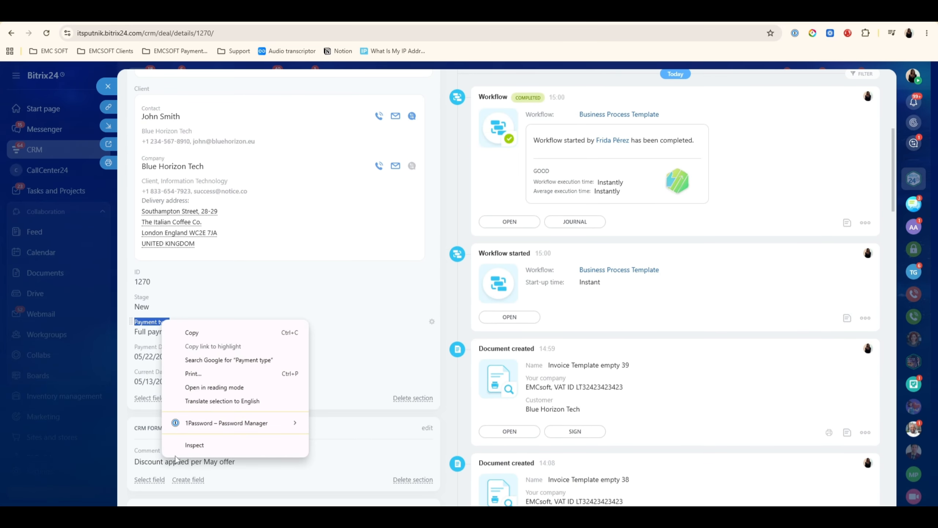
click(207, 447)
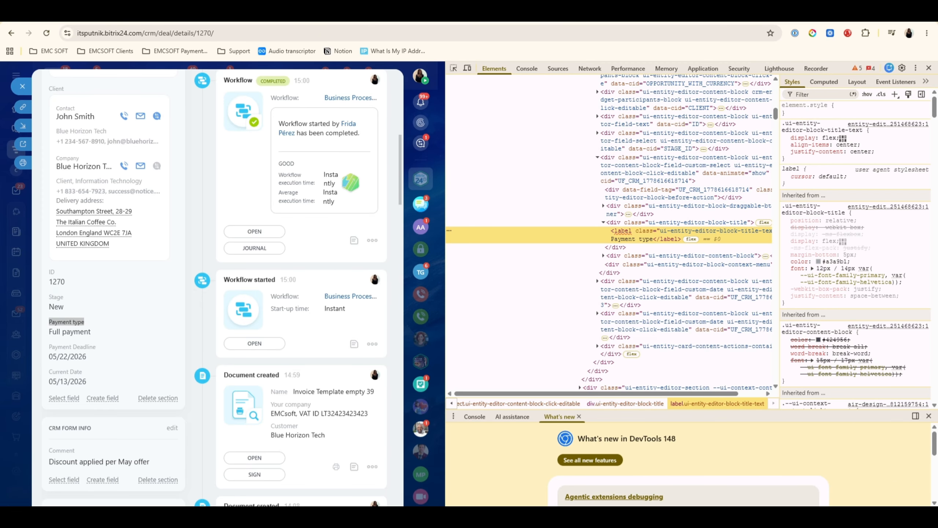
key(F12)
- Open the deal's document template management and go to the list of available template fields
click(770, 87)
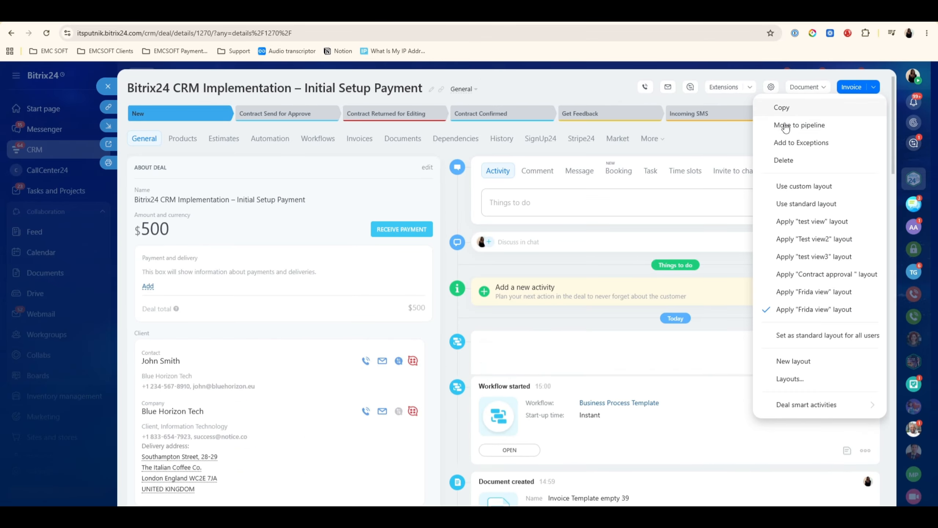
click(818, 90)
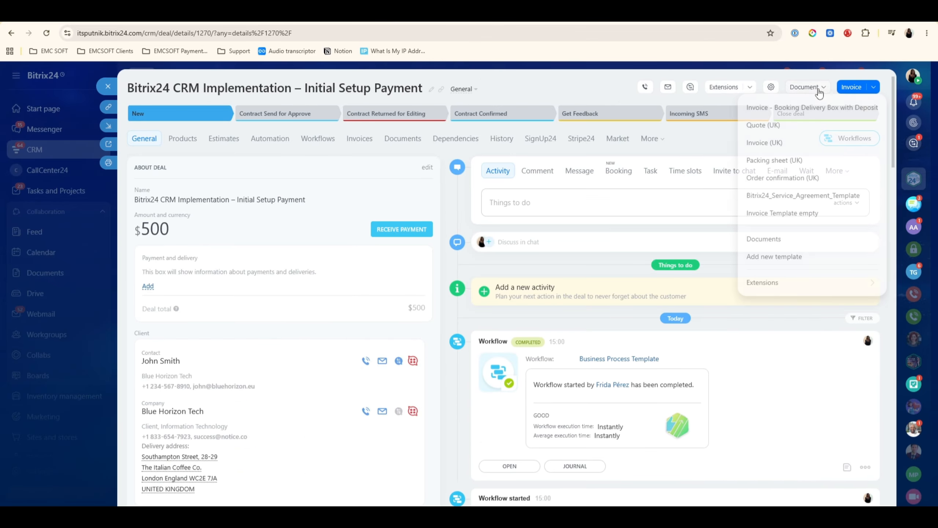
click(808, 255)
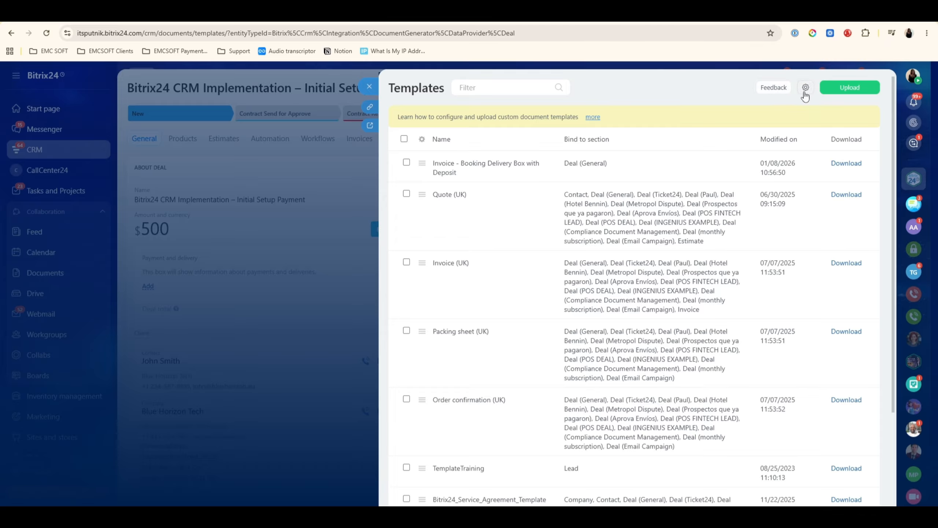
click(806, 89)
click(799, 107)
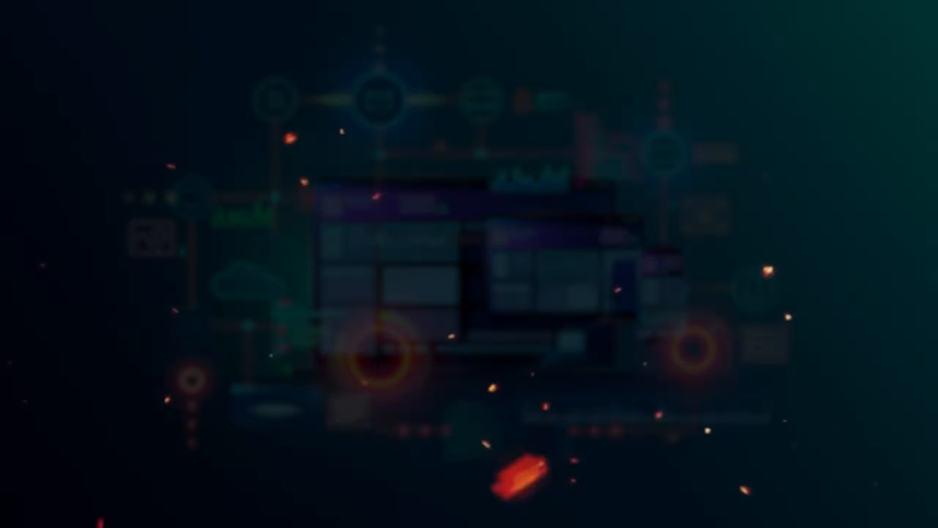
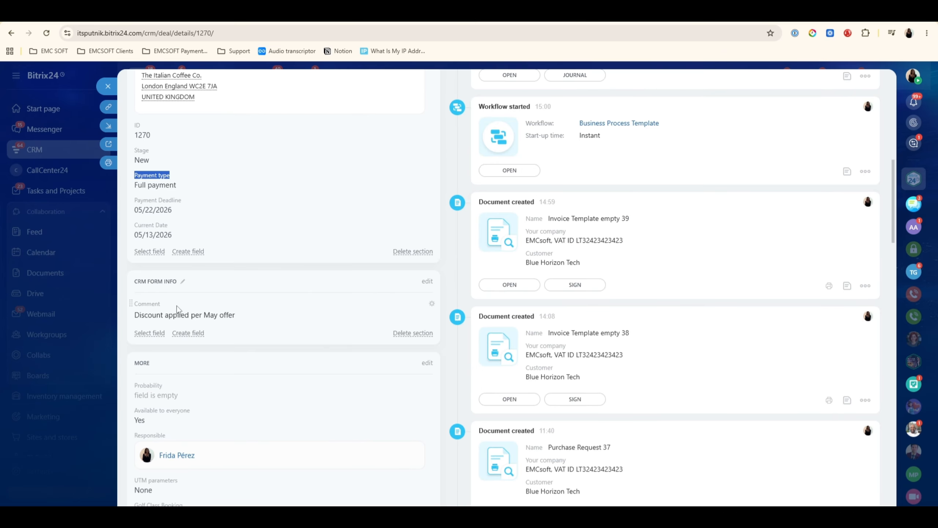
- Inspect the Comment label of the deal in the page code to look up its field identifier
double_click(150, 304)
right_click(159, 311)
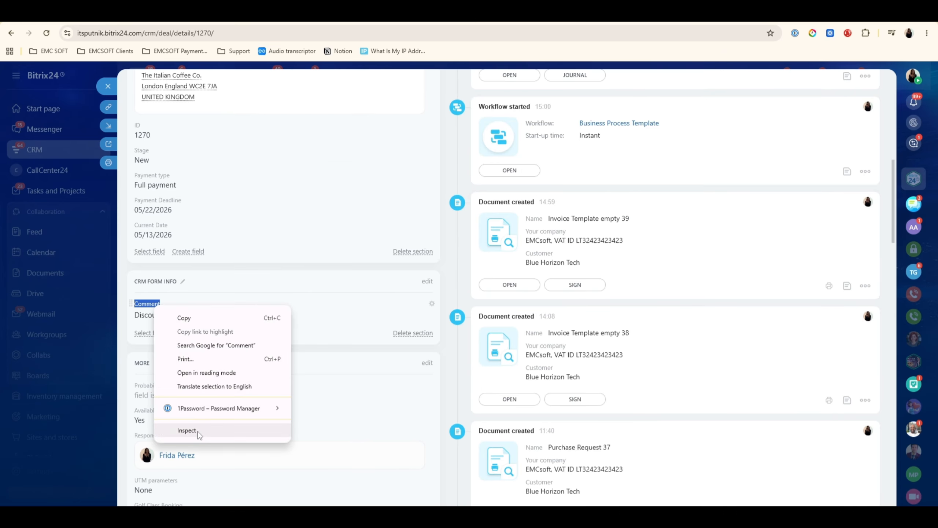
click(186, 430)
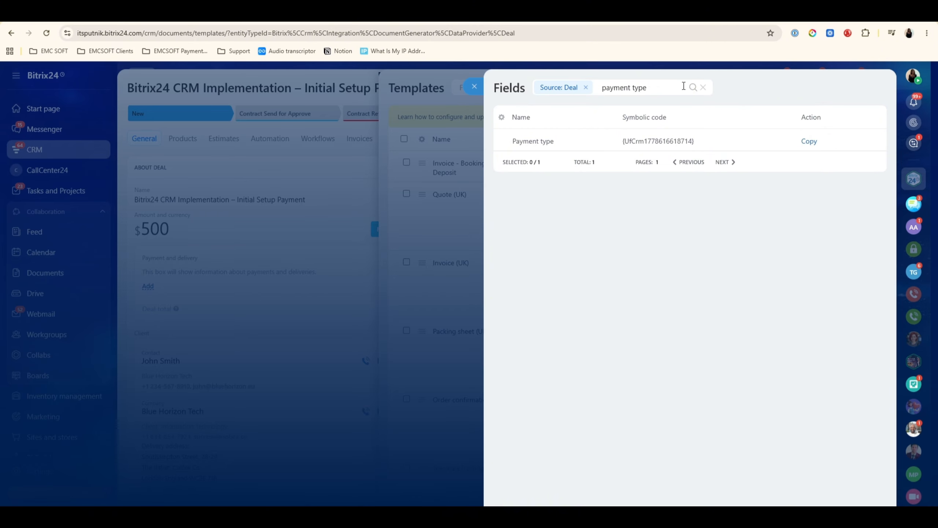
- Search the deal fields for "comment", copy the code {Comments}, and paste it into the Notes row of the Word template's Payment Terms
triple_click(660, 88)
text(commen)
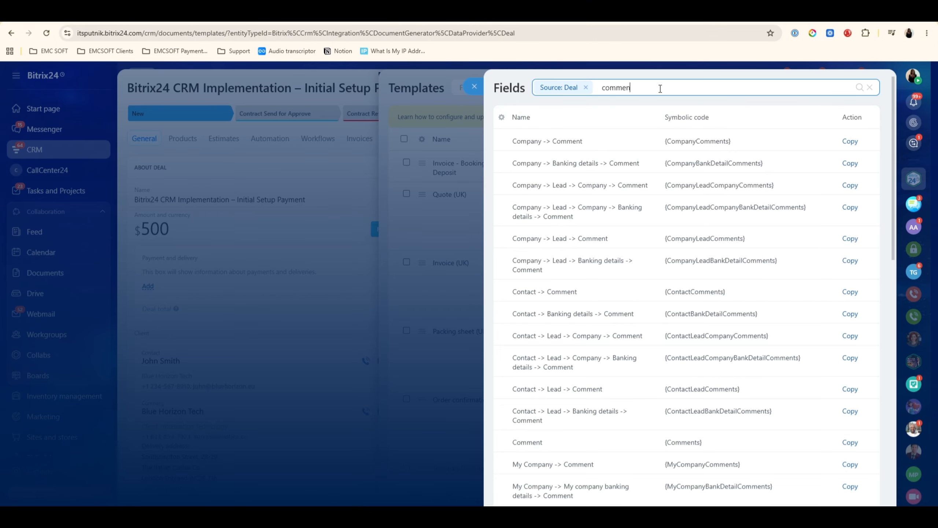
scroll(831, 296, down, 4)
click(850, 295)
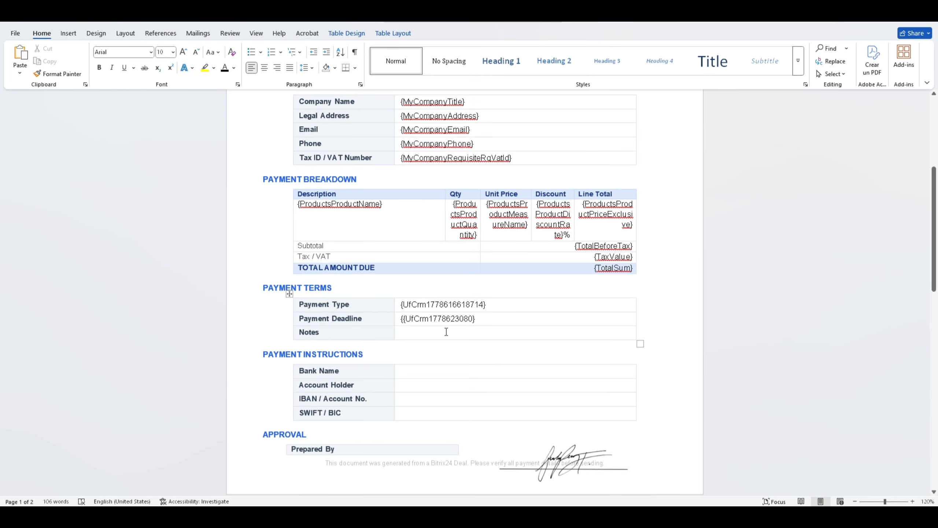
key(ctrl+v)
click(814, 279)
scroll(454, 236, down, 3)
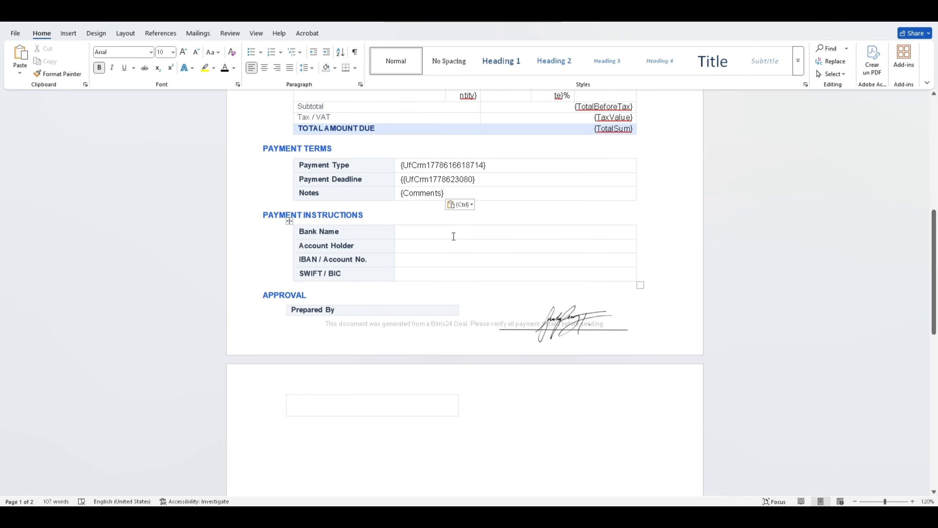
click(879, 17)
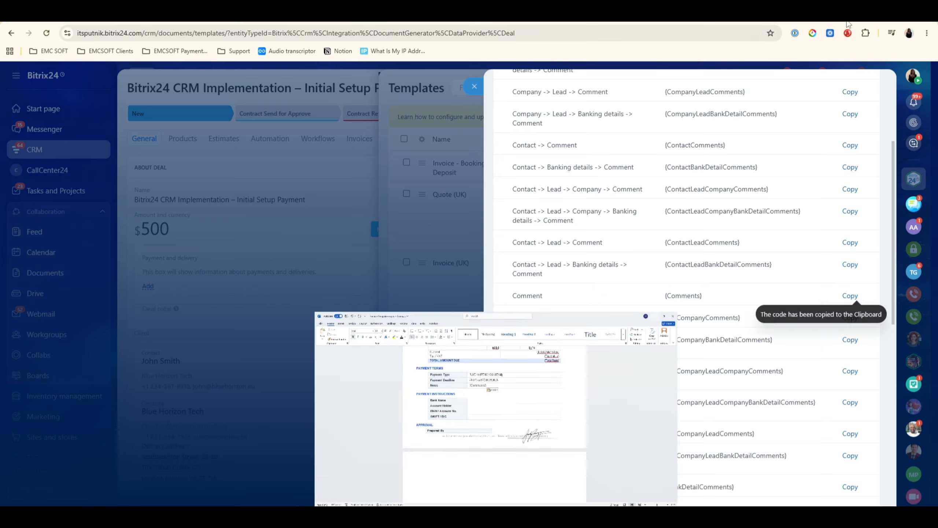
- Search the fields for "my company" and copy the banking details code {MyCompanyBankDetailRqBankName} into the Bank Name row of the Word template
scroll(634, 162, up, 4)
double_click(643, 85)
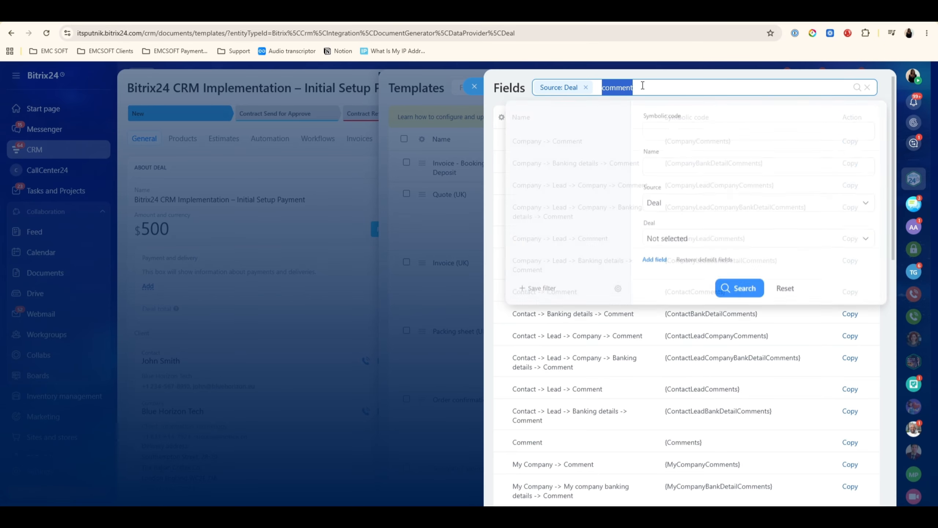
text(my company)
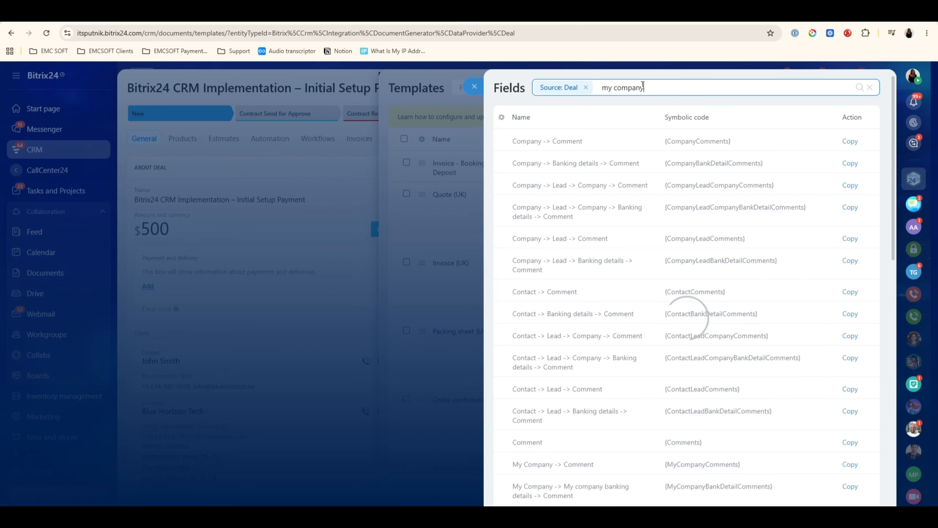
scroll(689, 188, down, 10)
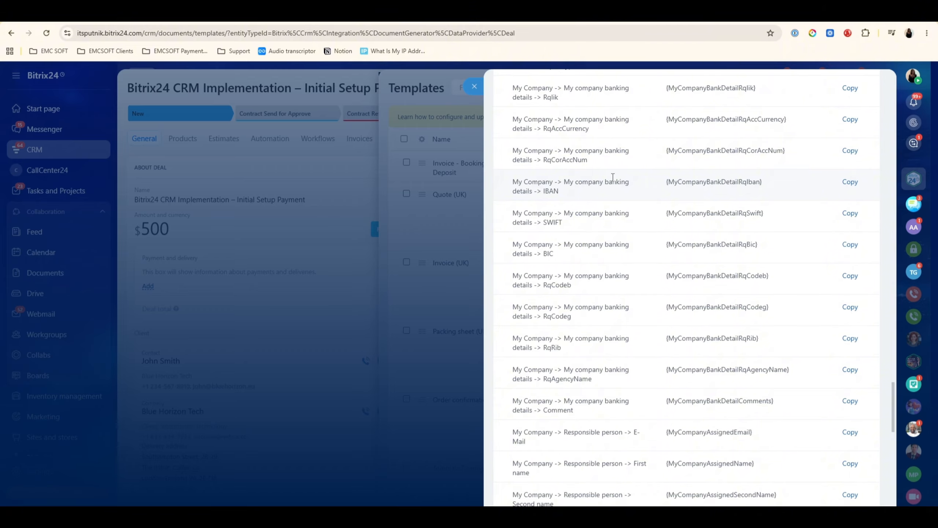
scroll(613, 177, down, 11)
scroll(644, 467, up, 6)
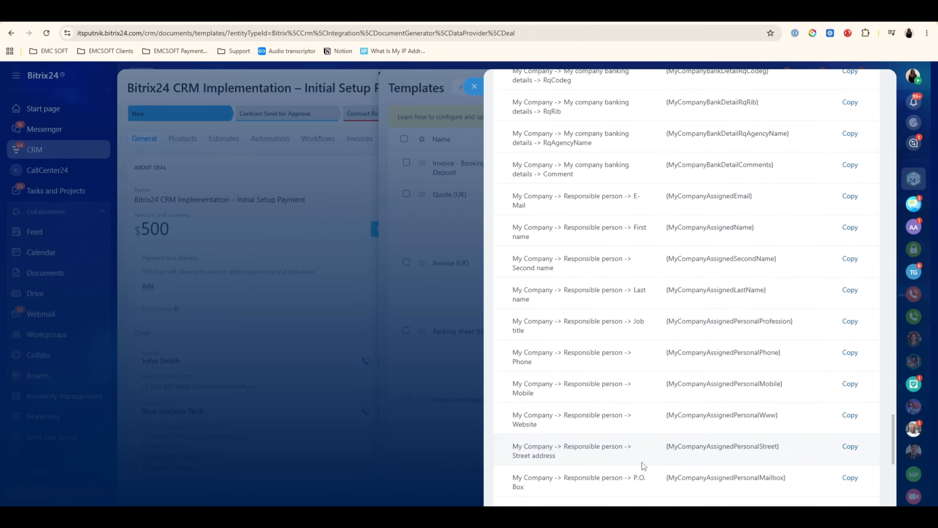
scroll(642, 465, up, 7)
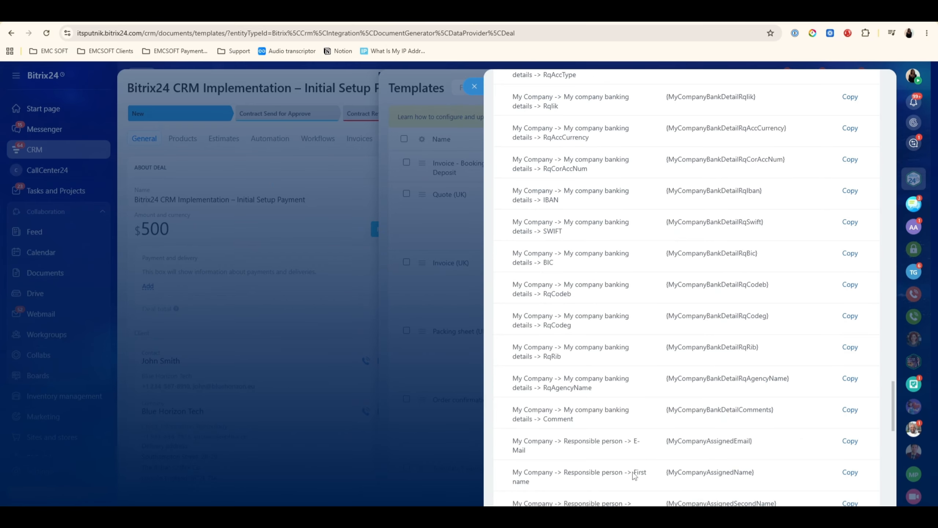
scroll(595, 114, up, 4)
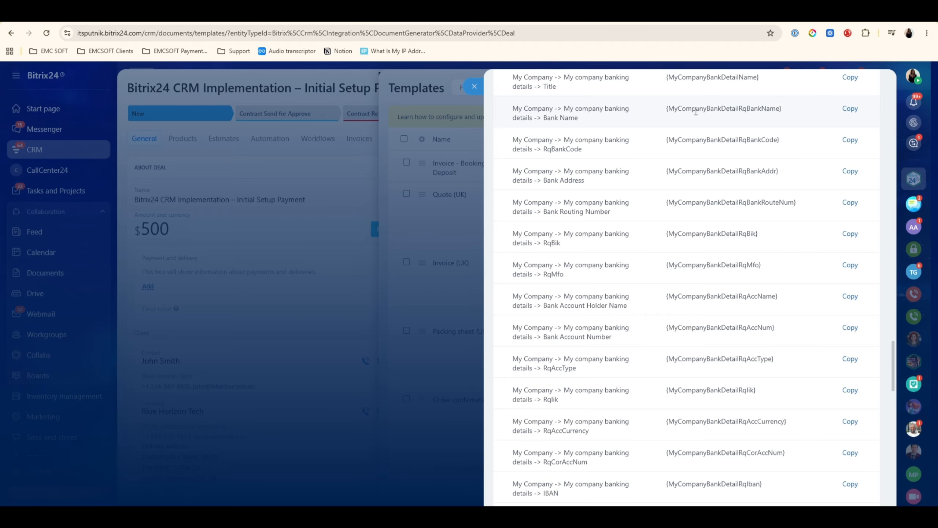
click(849, 109)
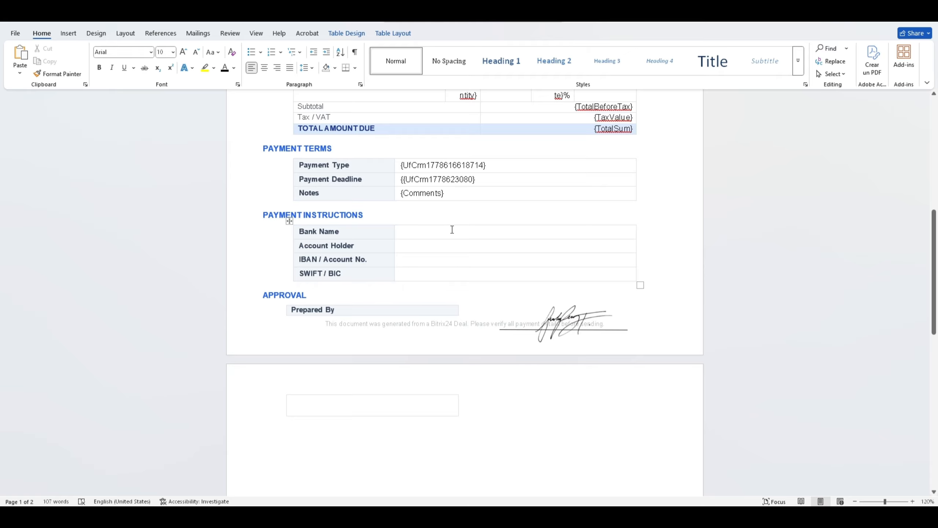
click(452, 230)
key(ctrl+v)
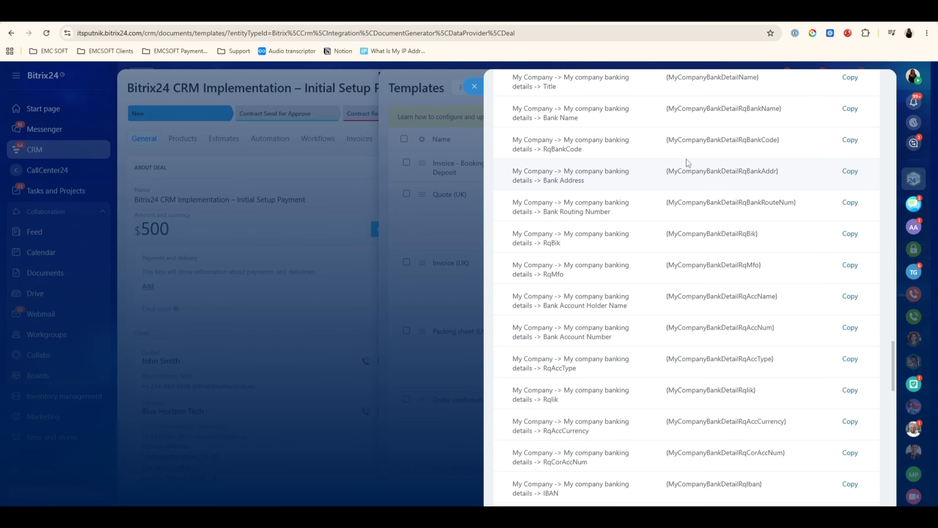
- Copy the bank account holder code {MyCompanyBankDetailRqAccName} from the Bitrix24 field list into the Account Holder row of the Word template
scroll(628, 222, down, 1)
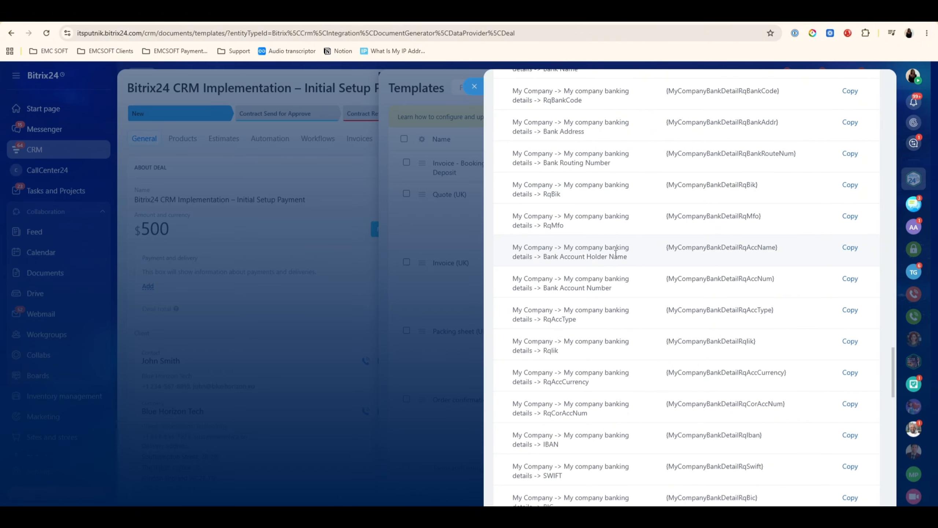
click(849, 251)
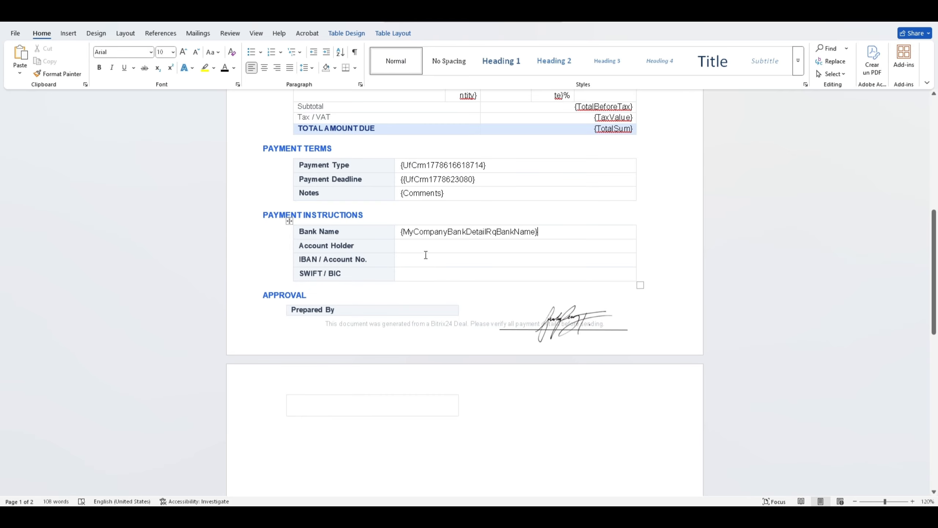
click(421, 248)
key(ctrl+v)
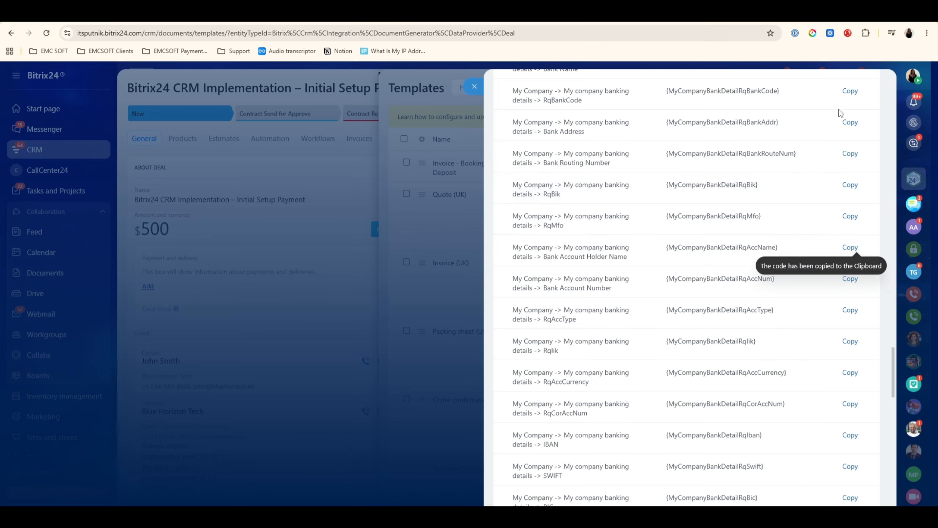
- Copy the IBAN field code {MyCompanyBankDetailRqIban} from Bitrix24 and paste it into the IBAN / Account No. row of the Word template
scroll(675, 229, down, 4)
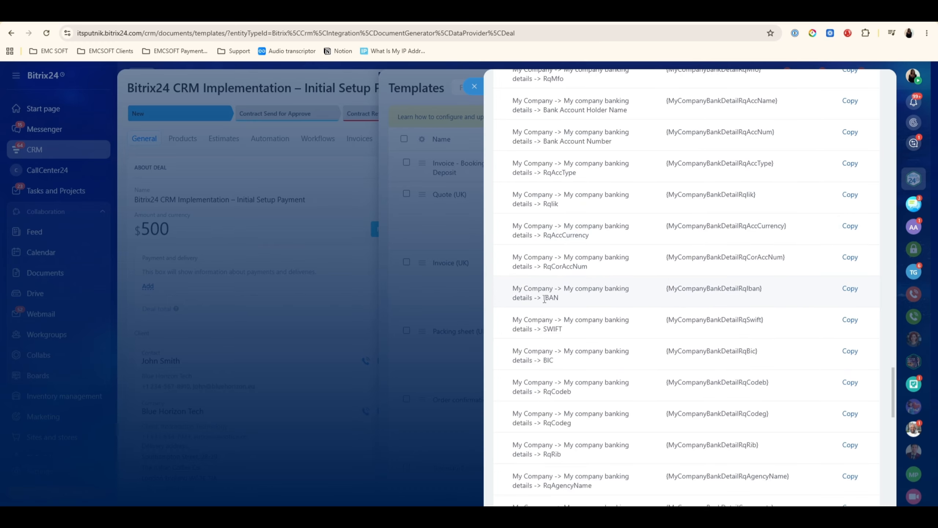
click(850, 289)
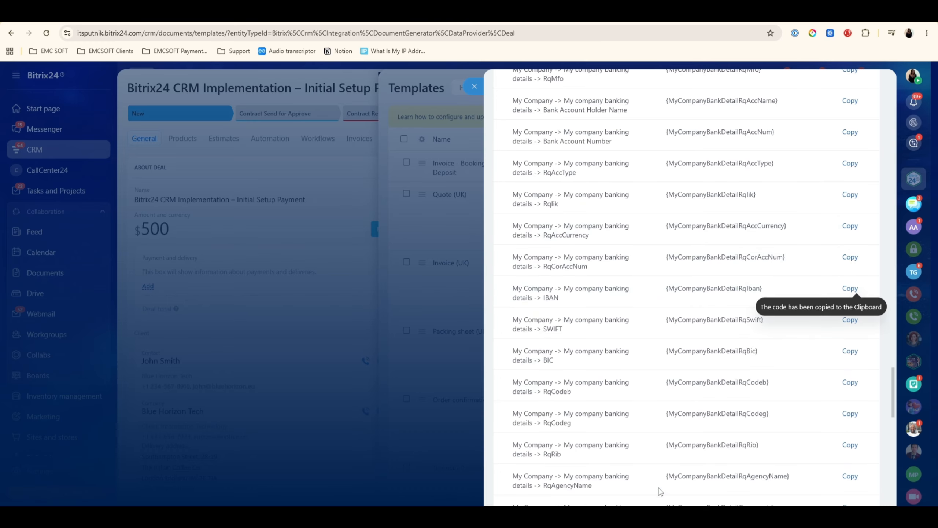
key(alt+Tab)
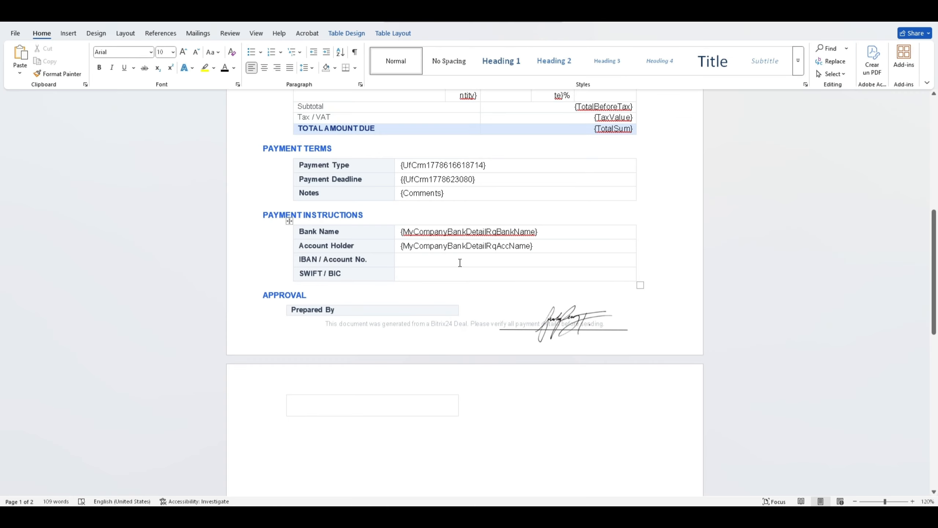
click(455, 259)
key(ctrl+v)
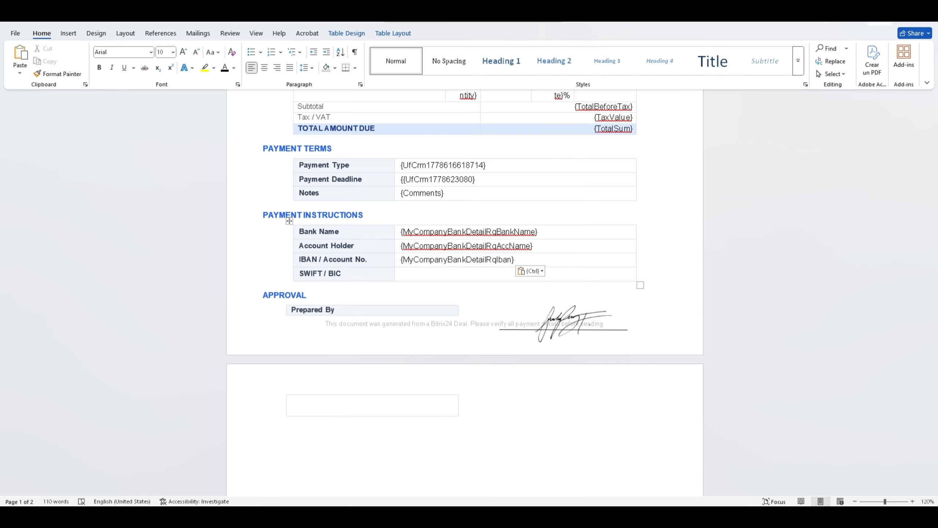
- Copy the SWIFT code {MyCompanyBankDetailRqSwift} from the Bitrix24 field list into the SWIFT / BIC row of the Word template, followed by a slash
key(alt+Tab)
scroll(596, 310, down, 1)
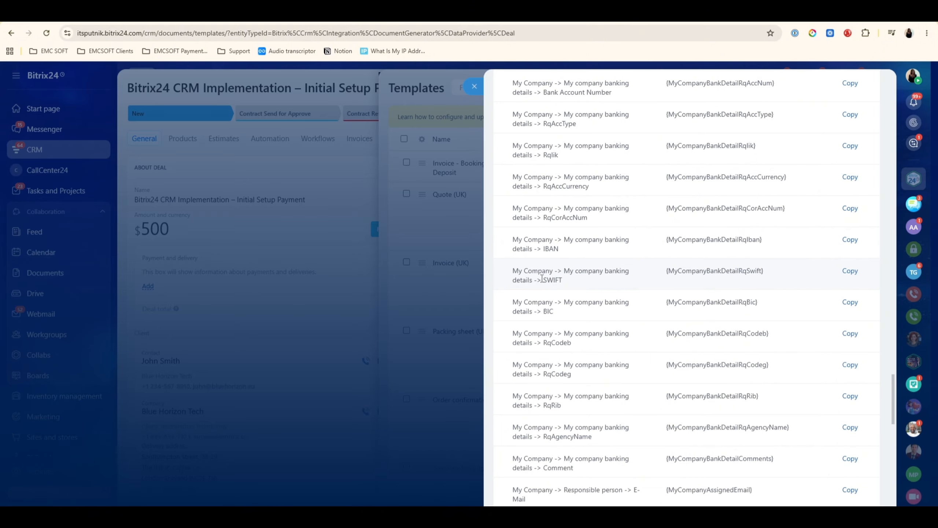
click(849, 270)
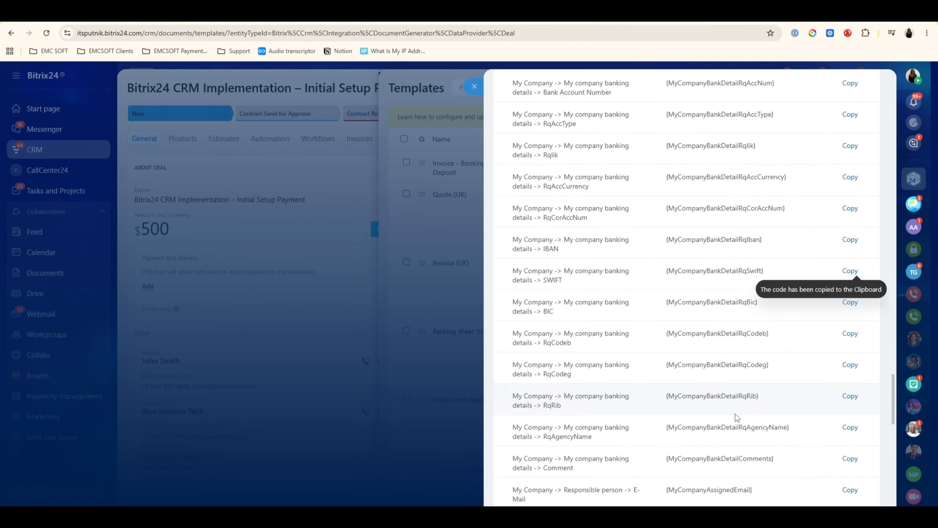
key(alt+Tab)
click(431, 276)
key(ctrl+v)
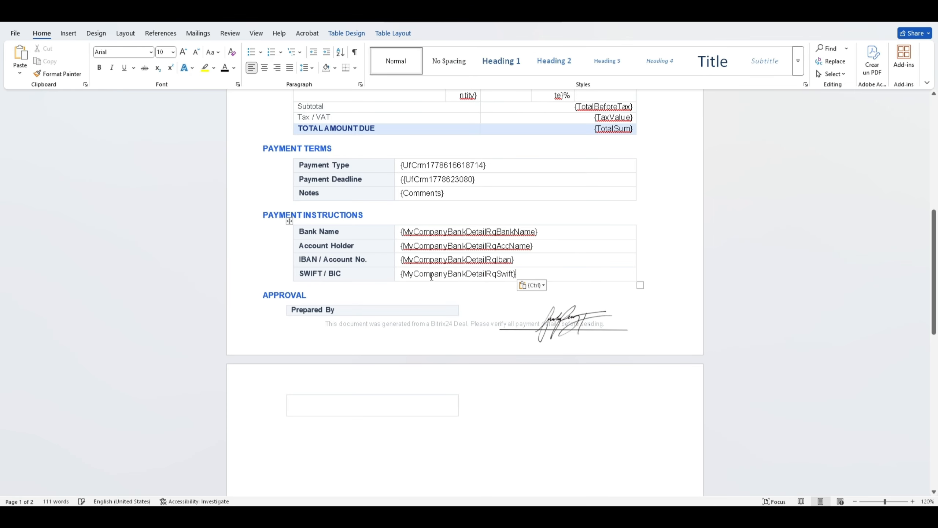
text(/)
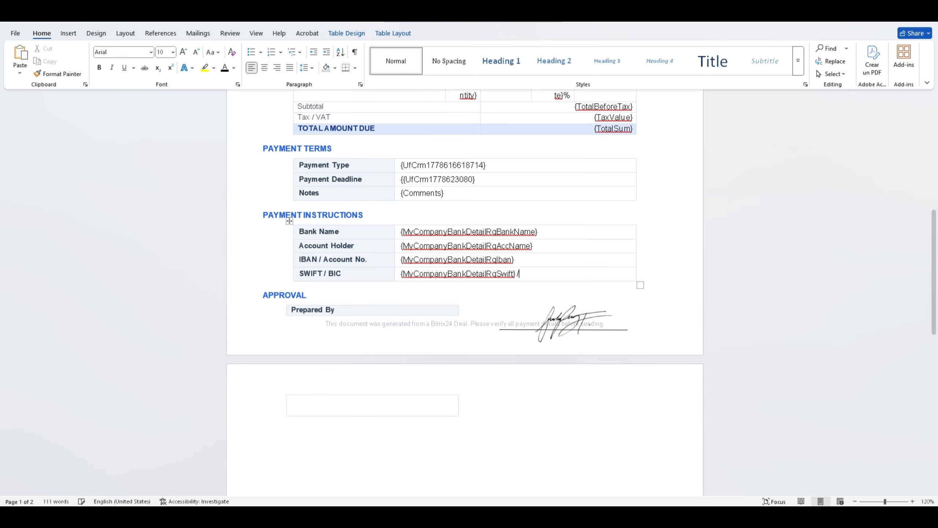
- Copy the BIC code {MyCompanyBankDetailRqBic} from Bitrix24 and paste it after the slash in the Word template's SWIFT / BIC row
key(alt+Tab)
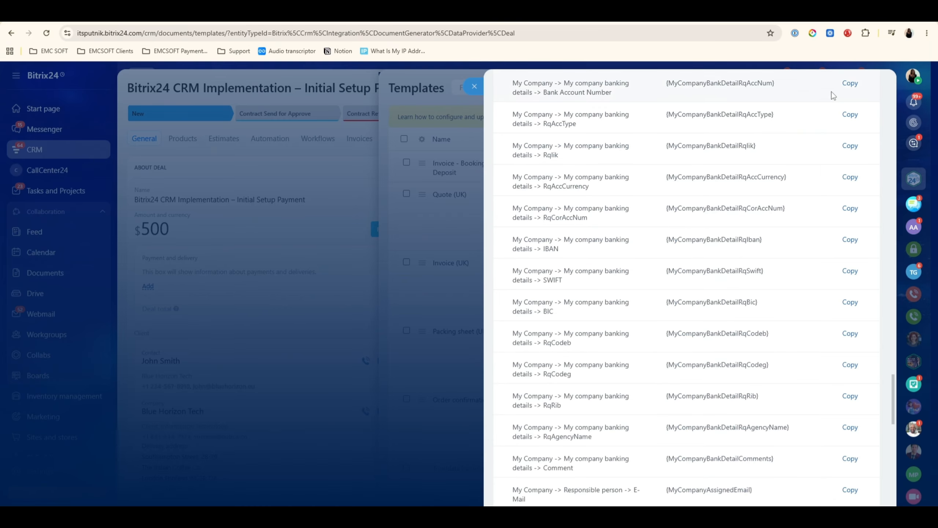
click(850, 302)
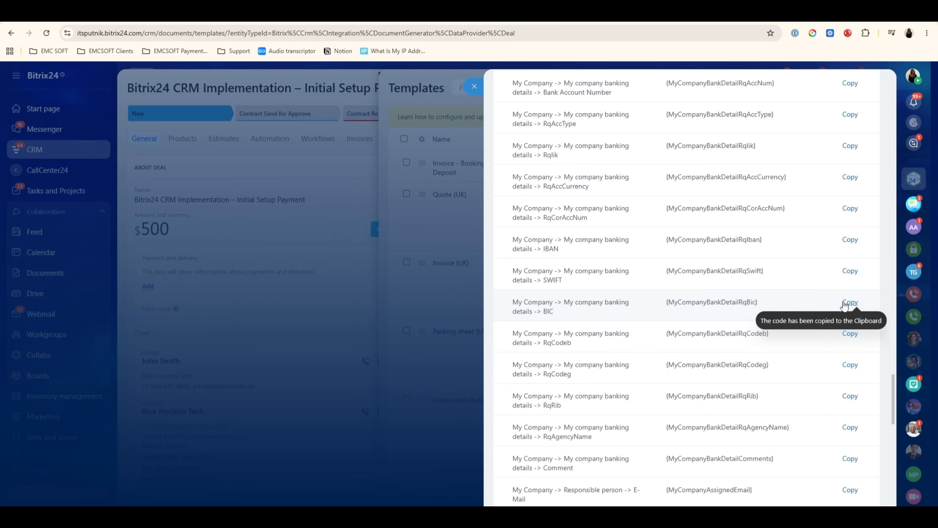
key(alt+Tab)
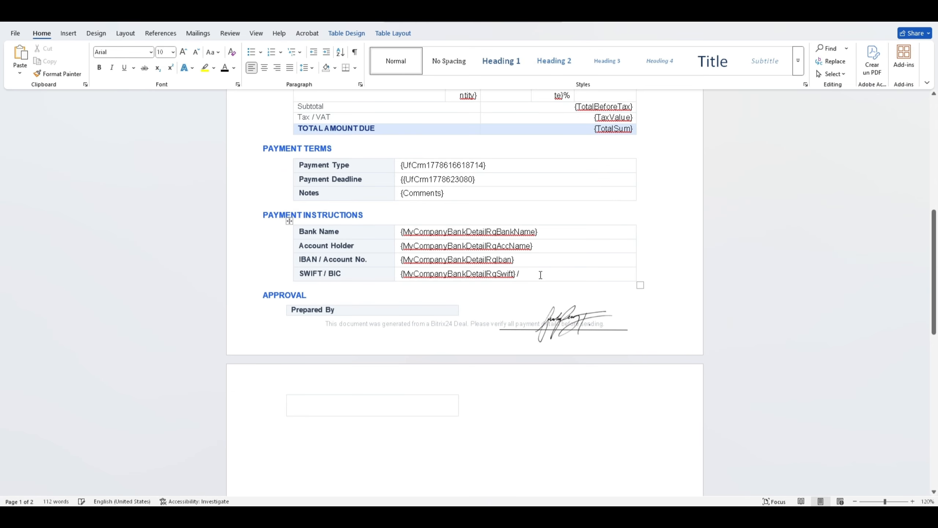
key(ctrl+v)
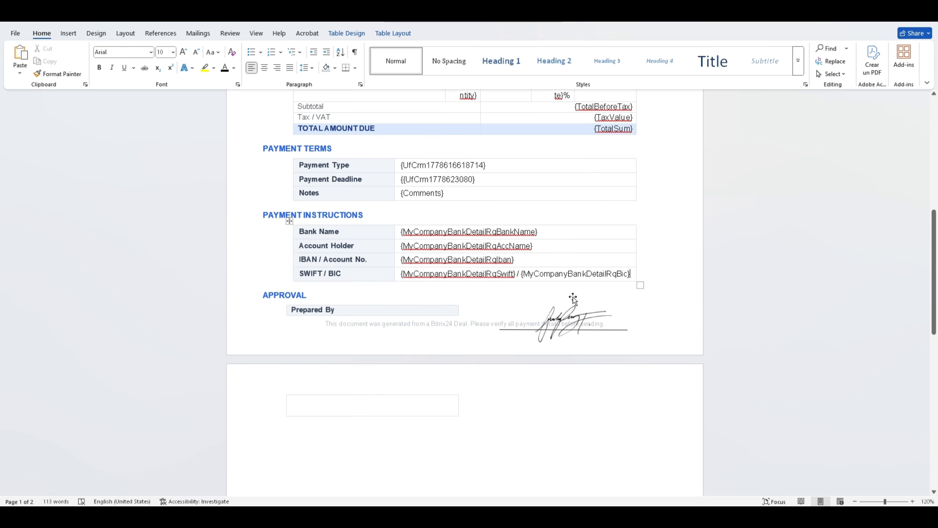
- Place the cursor in the empty cell below Prepared By, then search the Bitrix24 deal fields for "resp"
scroll(576, 310, down, 1)
click(311, 377)
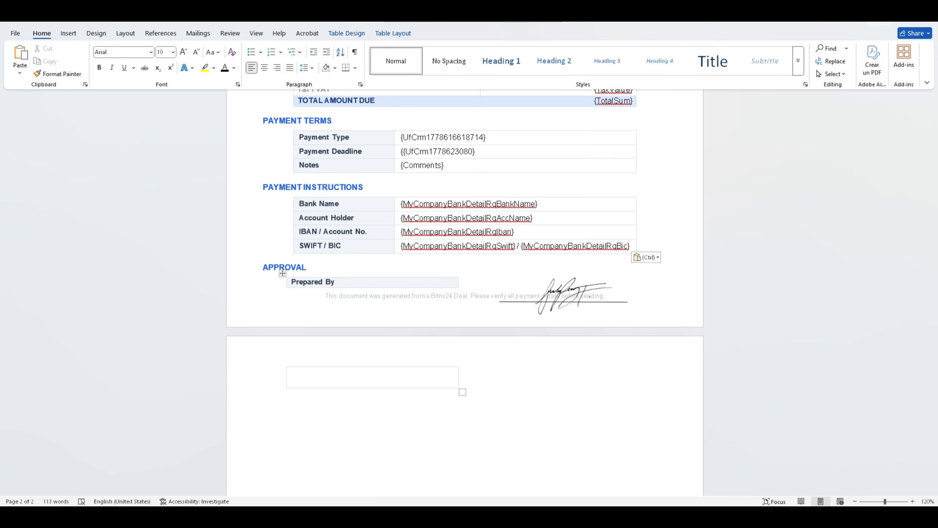
key(alt+Tab)
scroll(647, 124, up, 10)
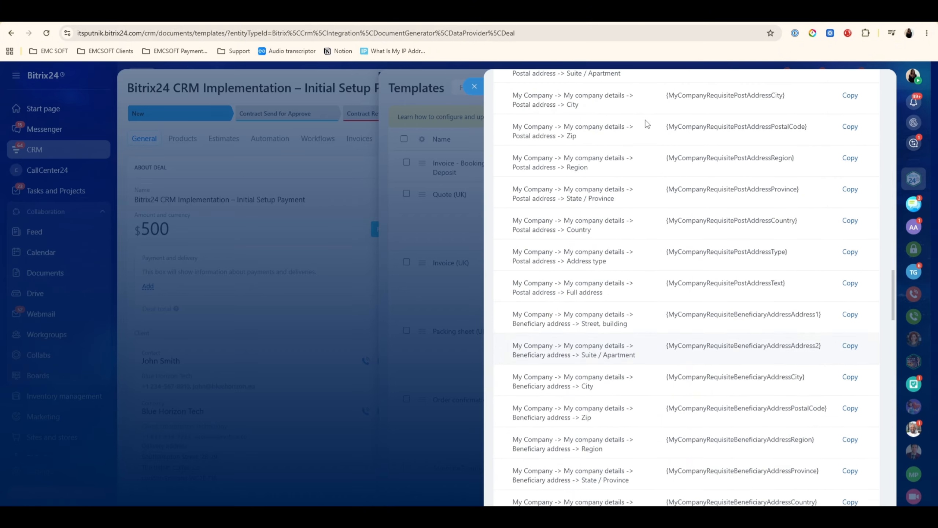
scroll(646, 125, up, 10)
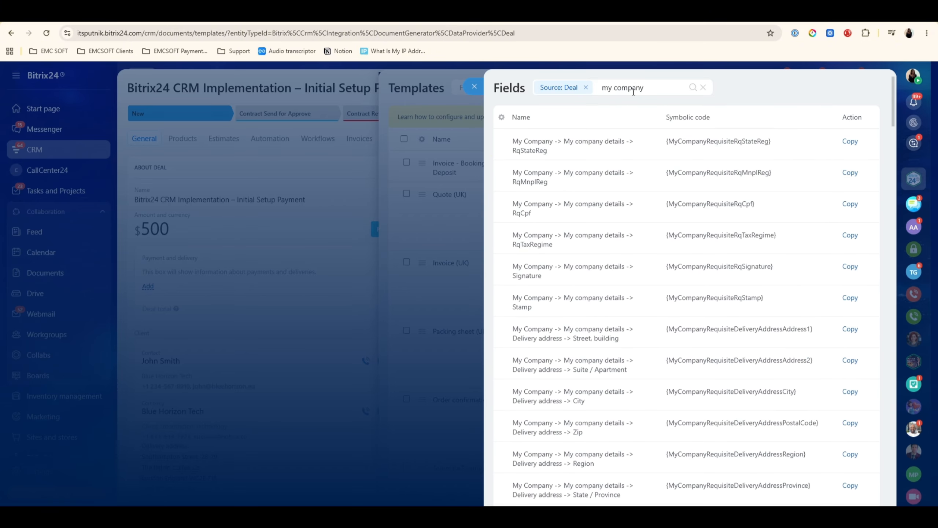
double_click(633, 91)
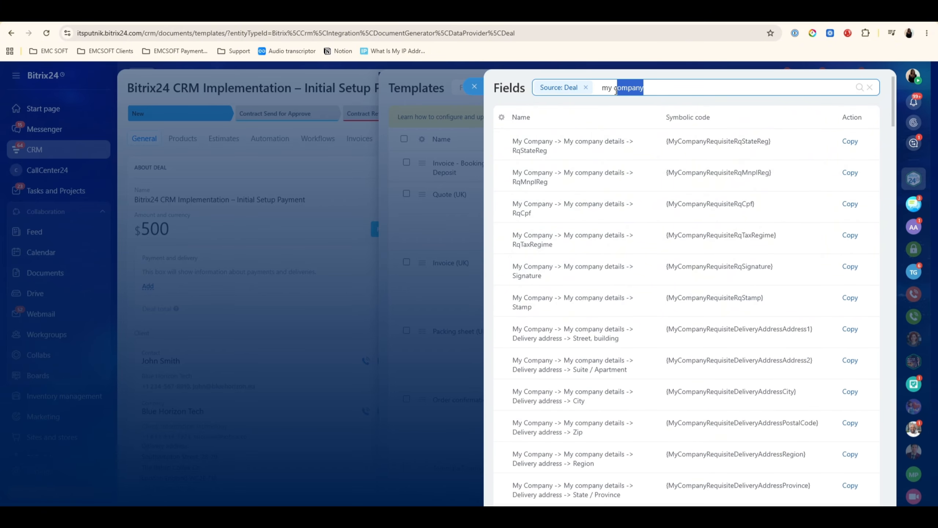
triple_click(602, 91)
text(resop)
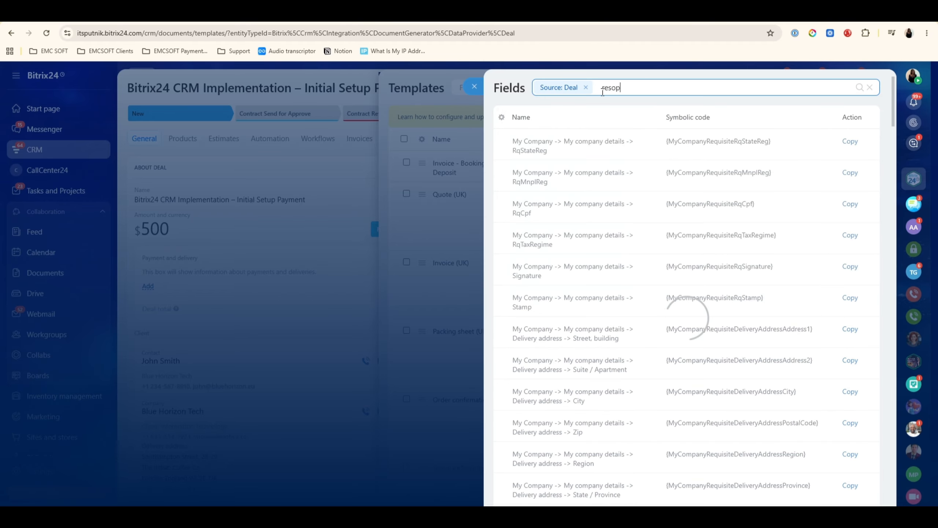
key(BackSpace)
key(BackSpace)
text(p)
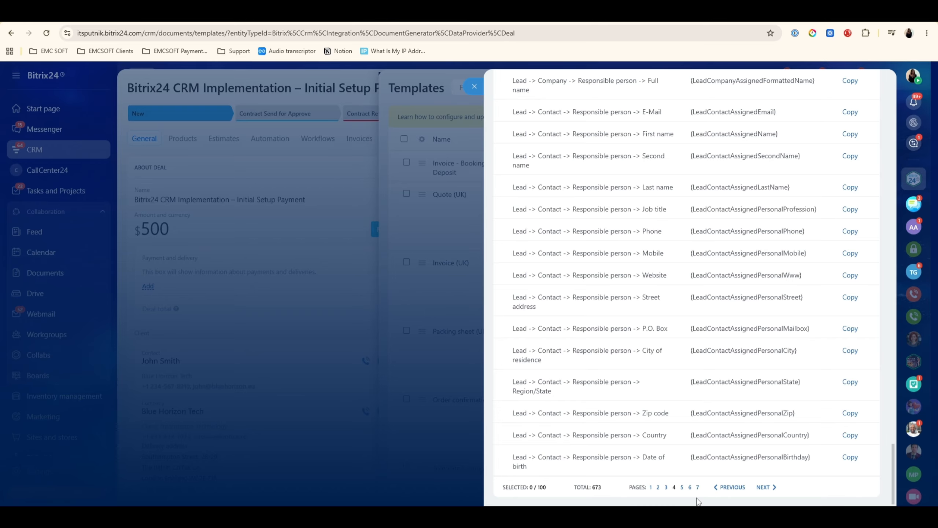
- Find the responsible person's first name code {AssignedName} on page 5 of the fields and paste it into the cell below Prepared By in Word
click(681, 487)
scroll(681, 366, down, 15)
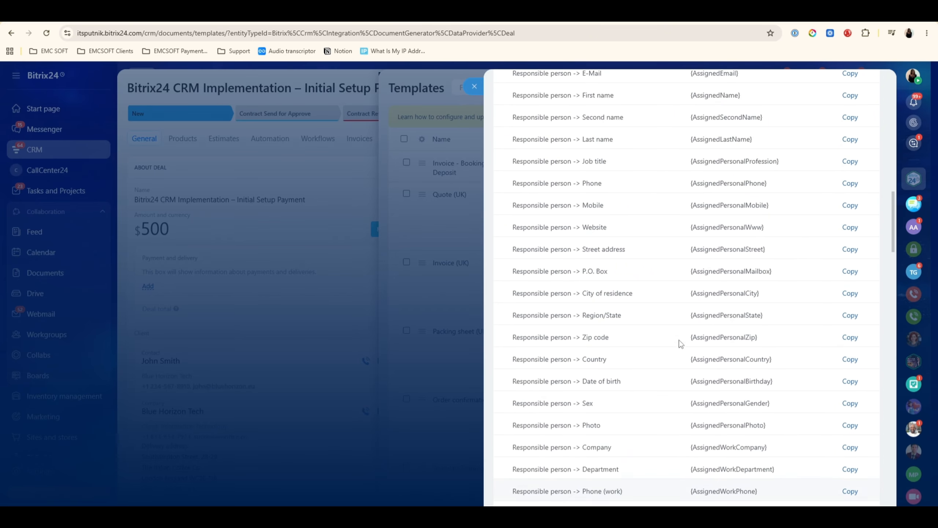
scroll(678, 301, up, 4)
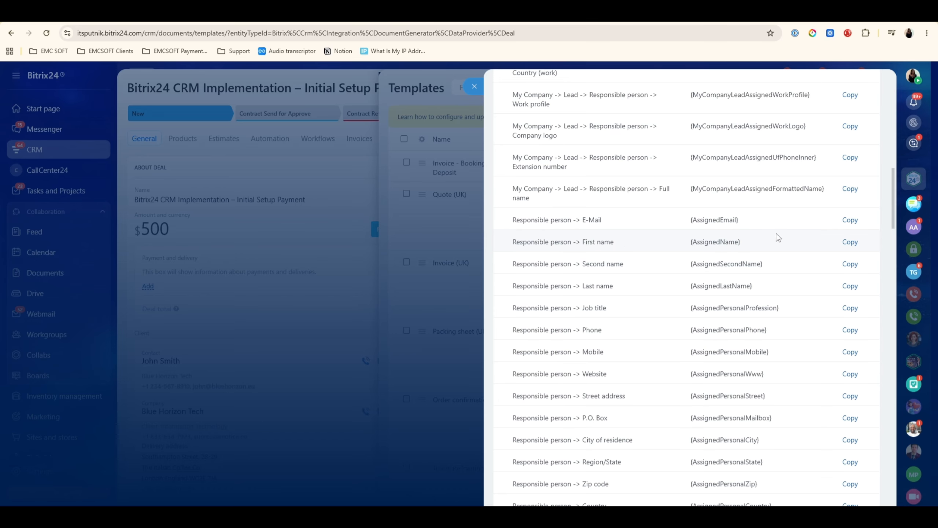
click(850, 244)
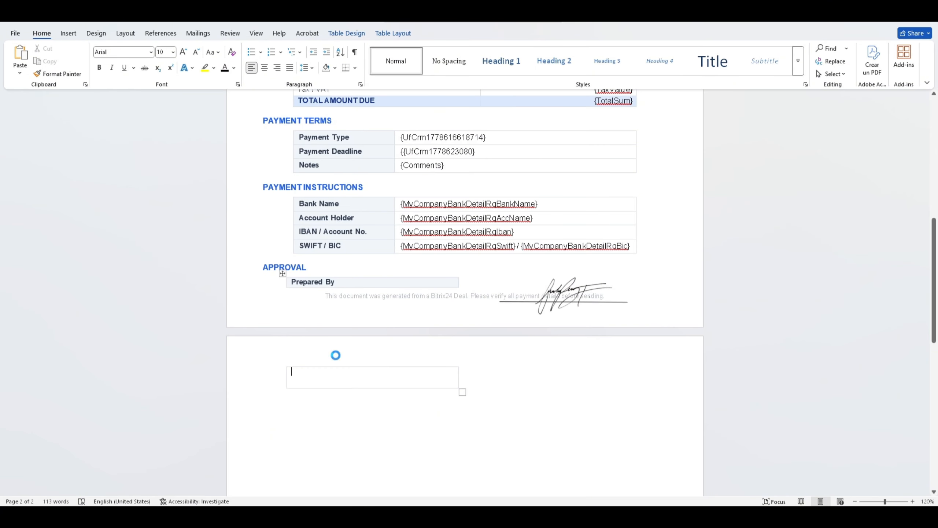
key(ctrl+v)
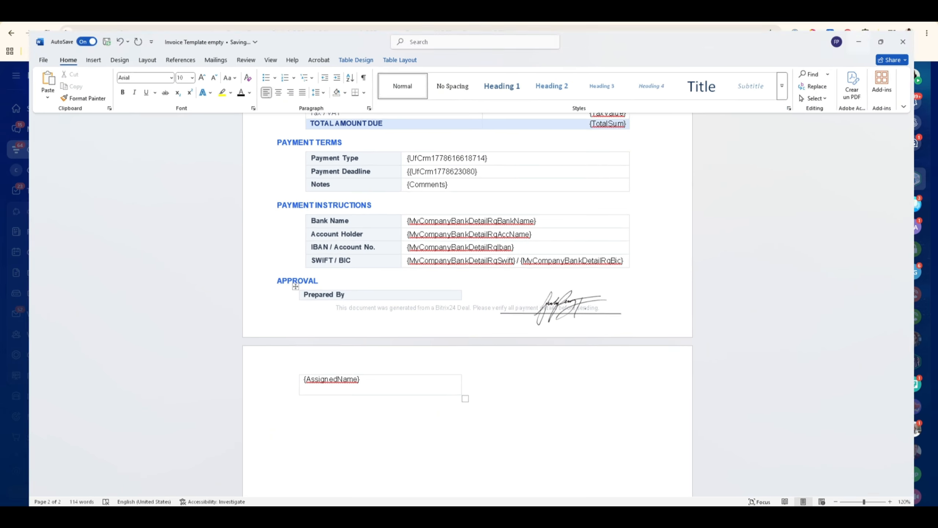
- Copy the responsible person's last name code {AssignedLastName} from Bitrix24 and paste it beside {AssignedName} in the Word template
key(alt+Tab)
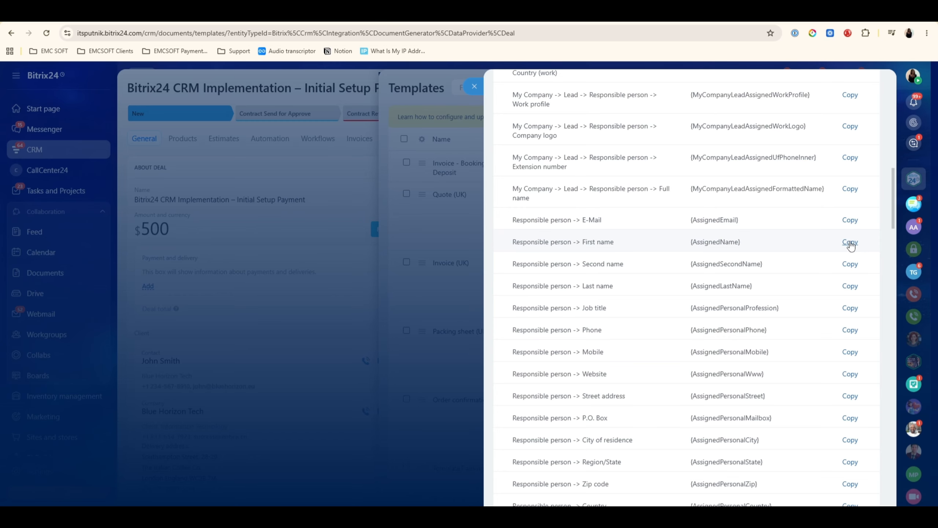
click(849, 287)
key(alt+Tab)
key(ctrl+v)
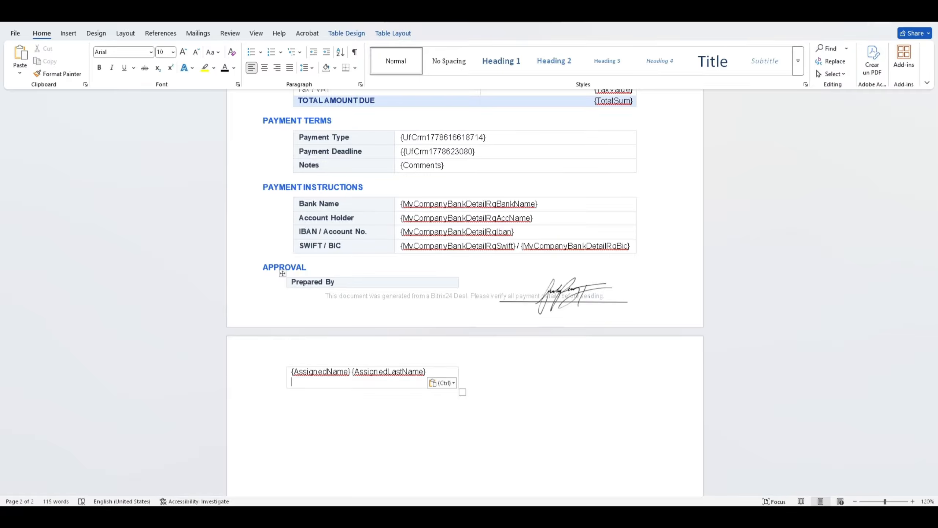
- Copy the responsible person's e-mail code {AssignedEmail} from Bitrix24 and paste it on the line below the name codes in Word
key(alt+Tab)
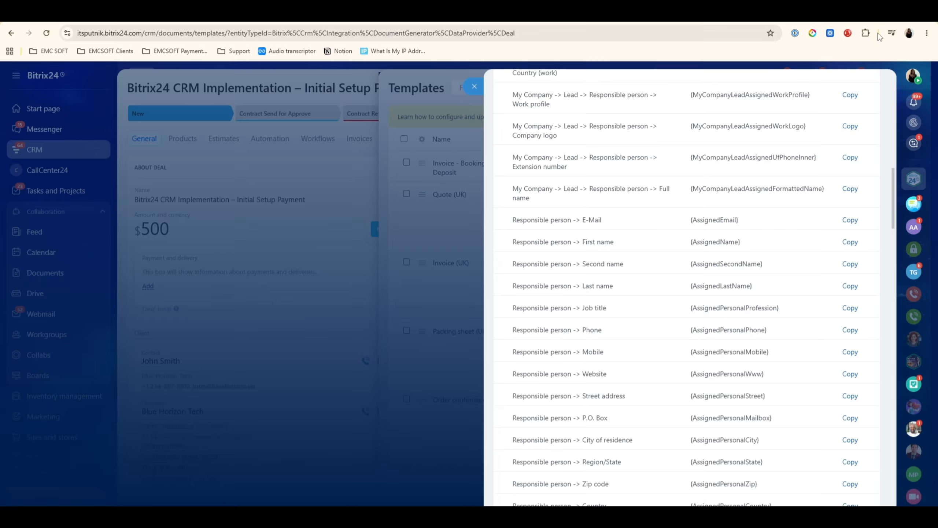
click(853, 222)
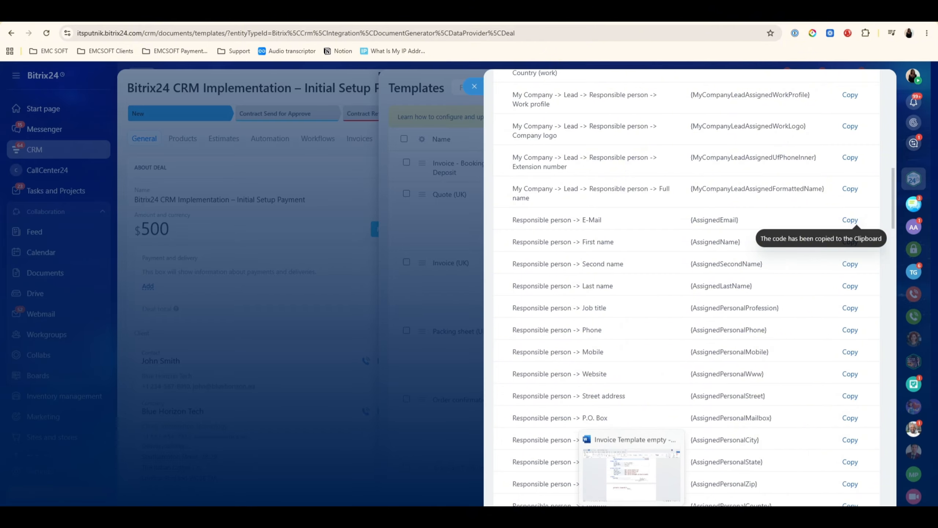
click(631, 519)
key(ctrl+v)
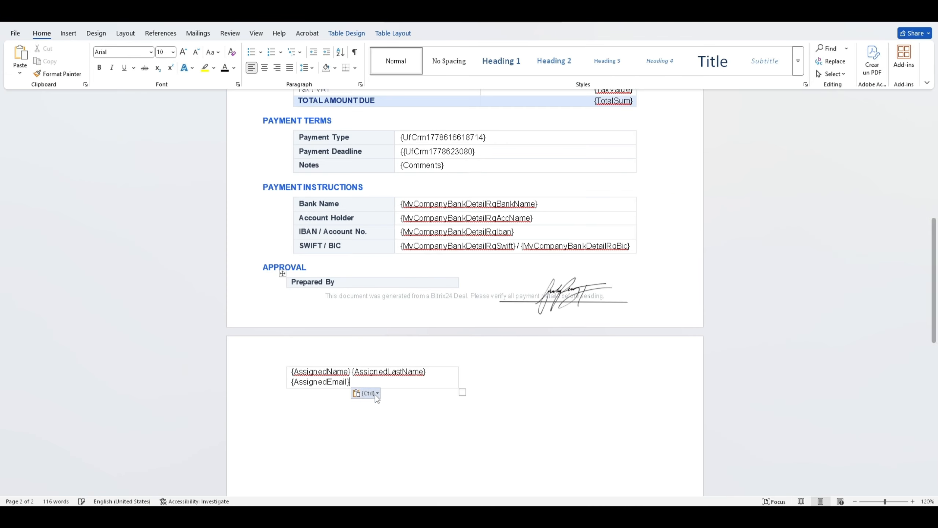
click(544, 432)
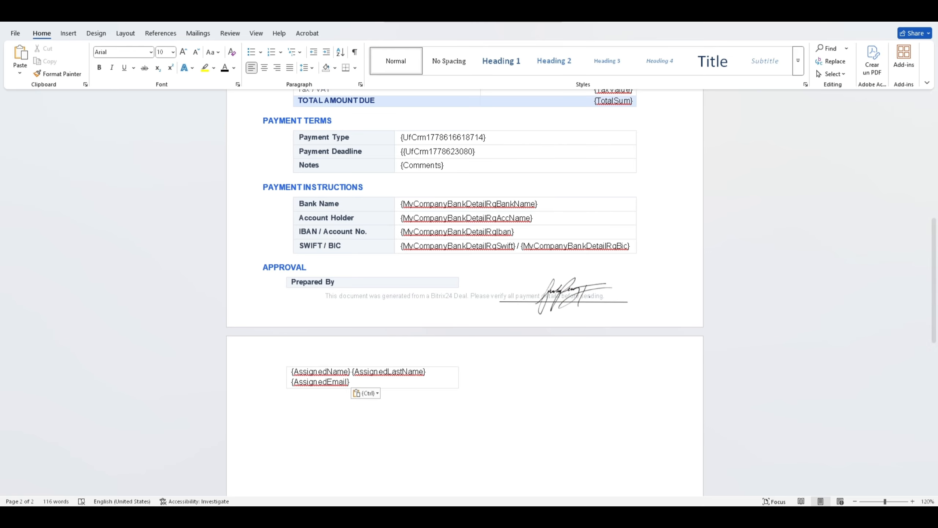
- Return to the Bitrix24 template list and delete the existing "Invoice Template empty" template
click(928, 23)
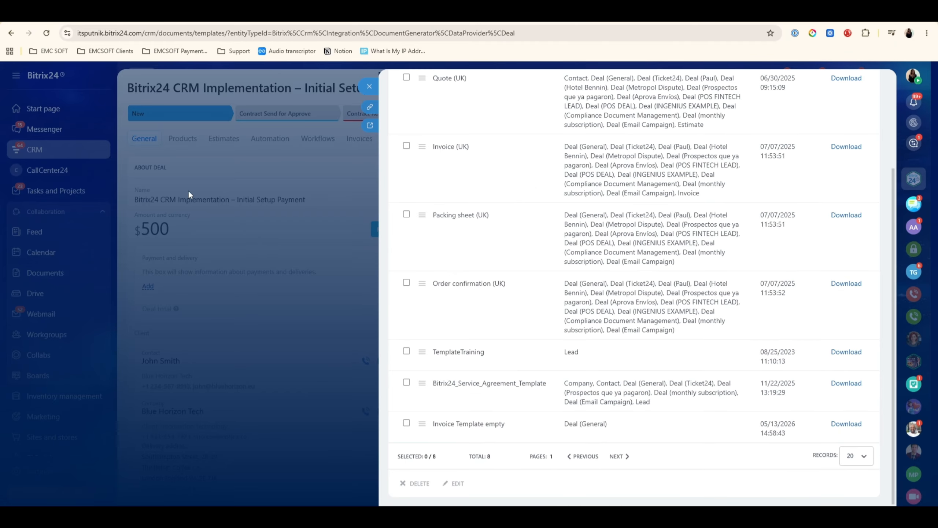
click(422, 424)
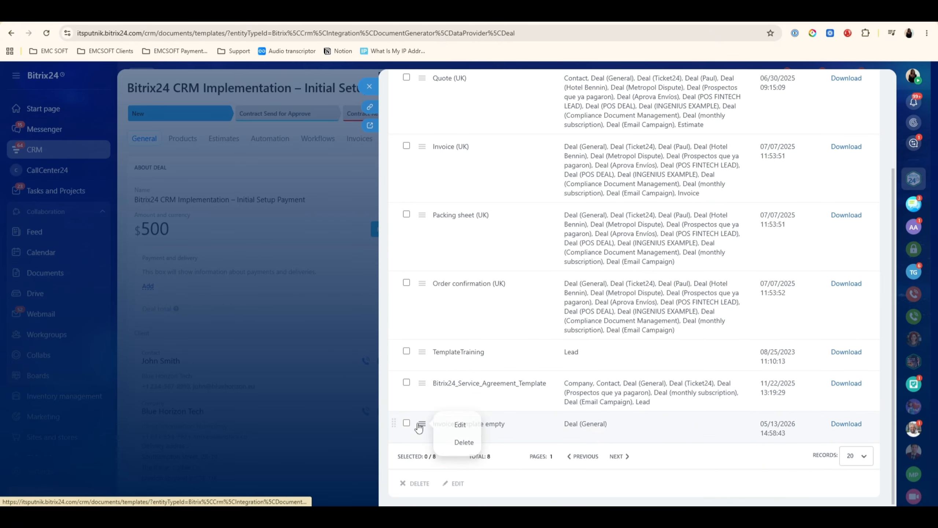
click(464, 442)
click(514, 95)
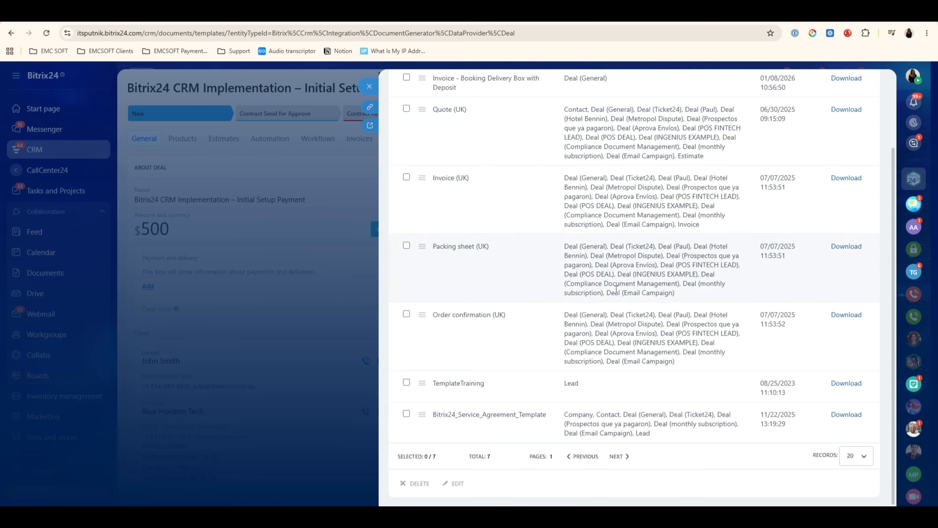
- Upload the updated Word file "Invoice Template empty" from the EMCSOFT folder as a new document template
scroll(646, 180, up, 3)
click(828, 93)
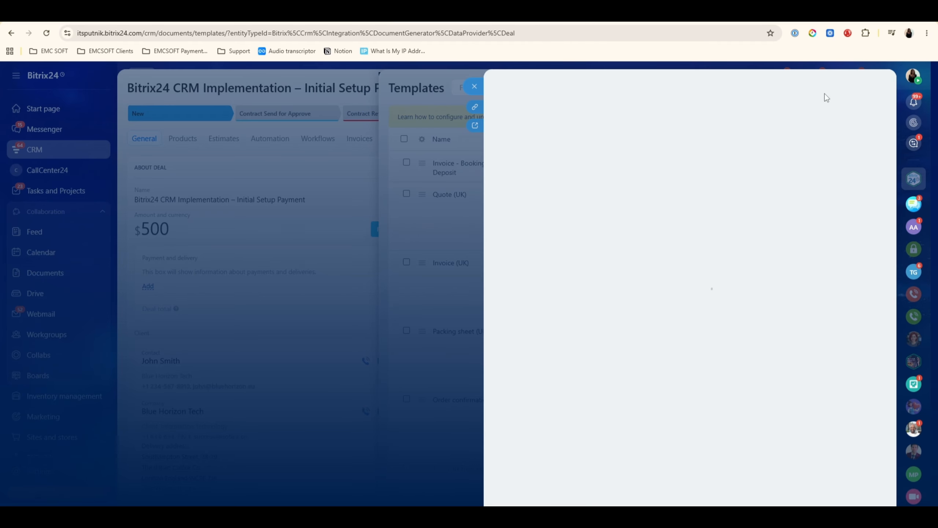
click(688, 159)
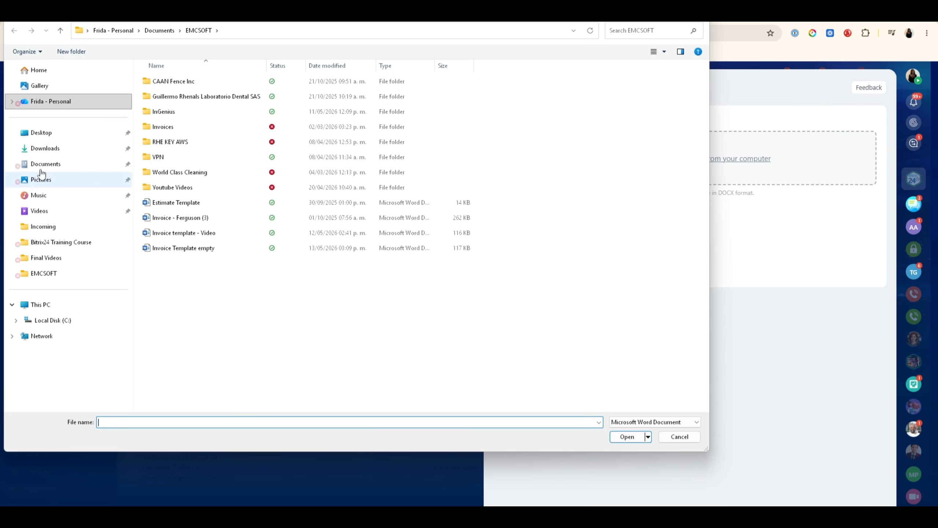
click(192, 247)
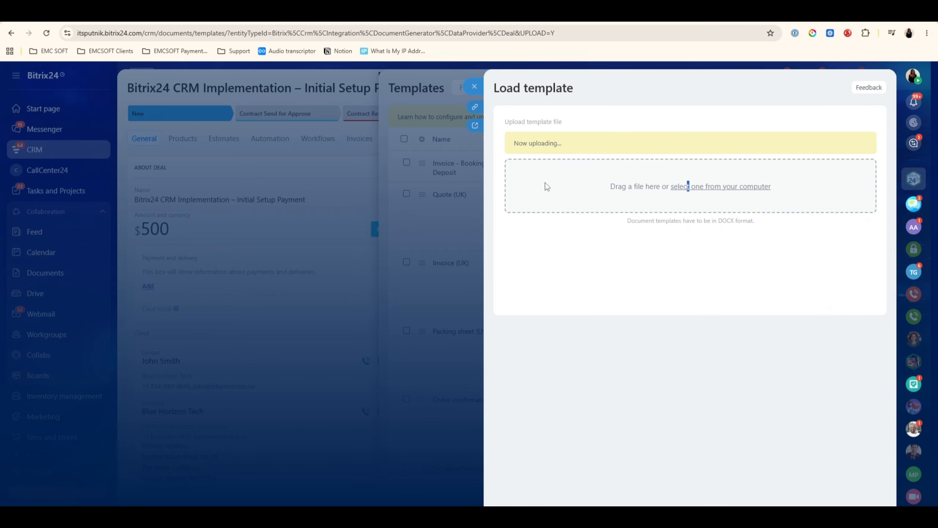
- Name the uploaded template "Purchase Request" and turn off the signatures and stamp option
click(588, 172)
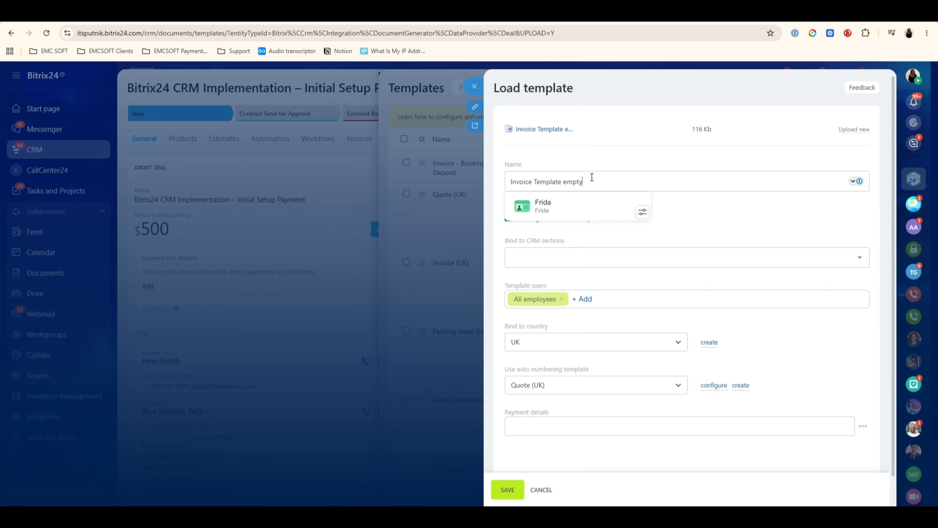
triple_click(588, 173)
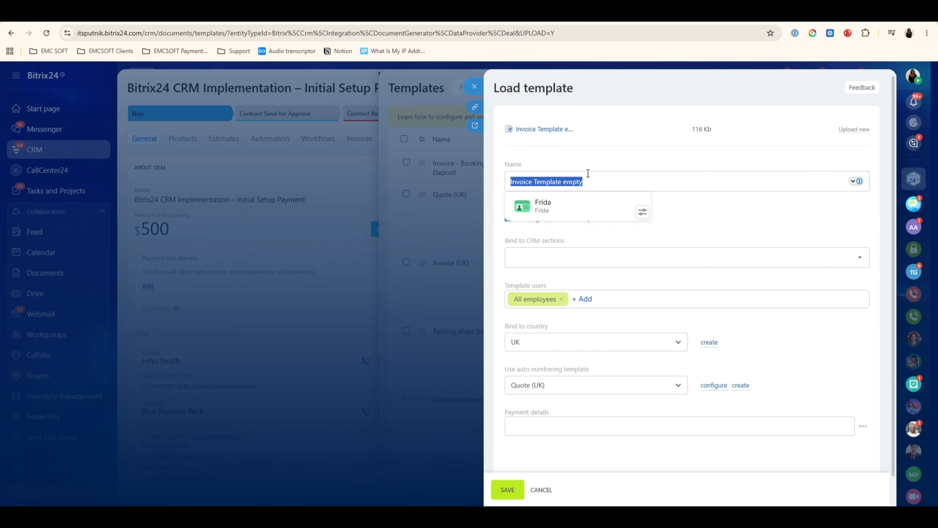
text(Purchase Request)
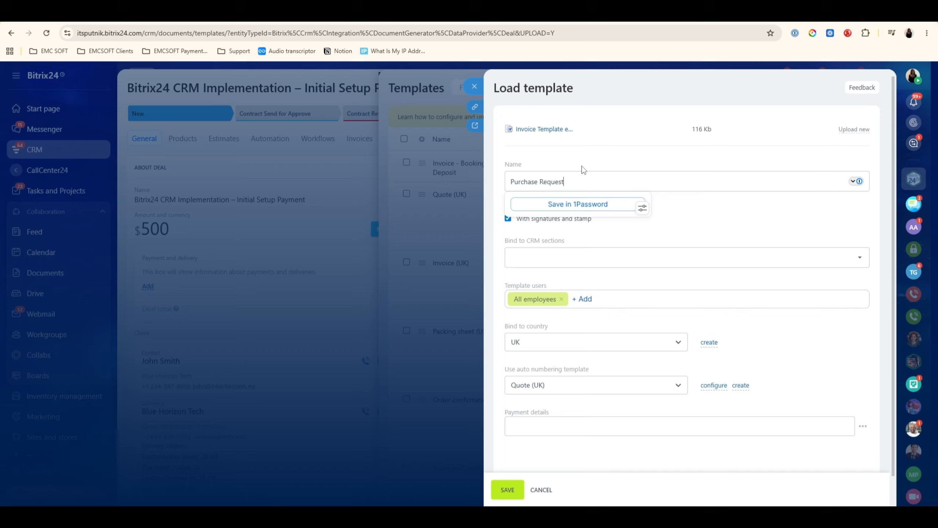
click(629, 124)
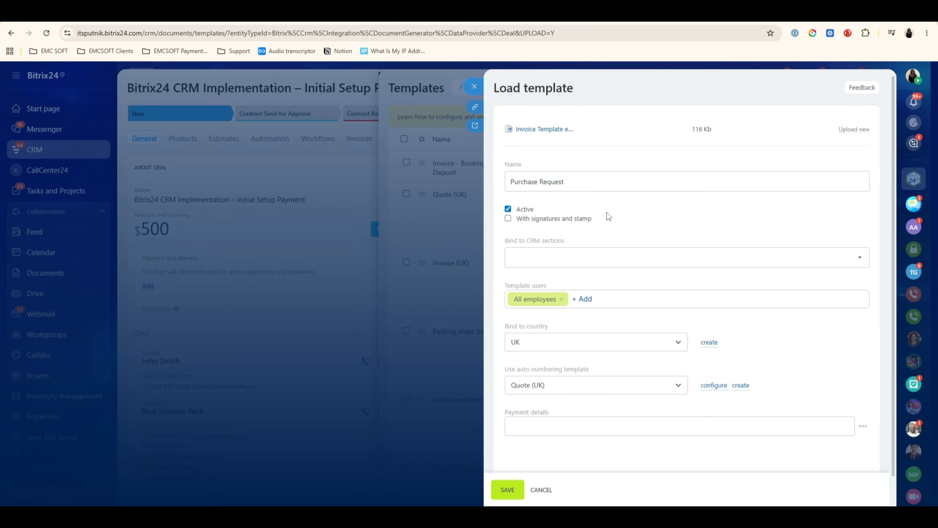
- Bind the Purchase Request template to the Deal (General) CRM section
scroll(556, 231, down, 1)
click(557, 224)
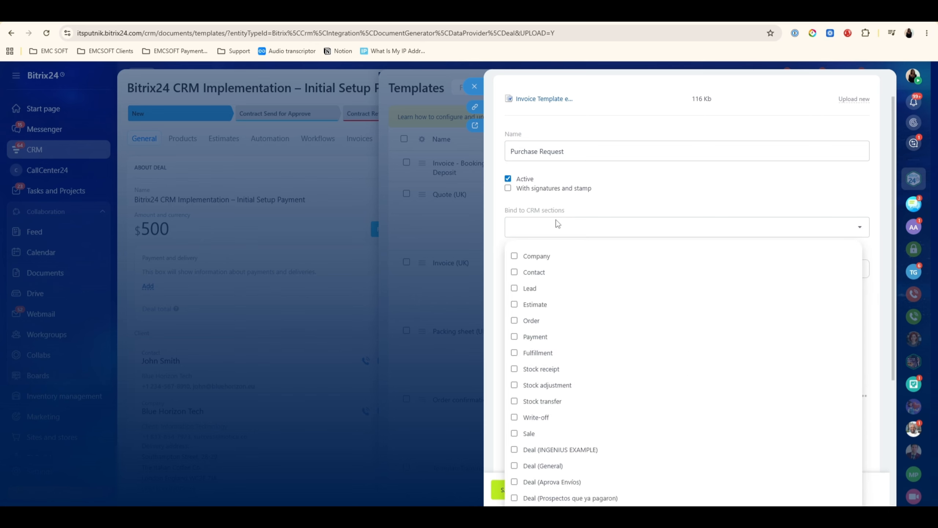
scroll(568, 288, down, 2)
scroll(578, 322, down, 2)
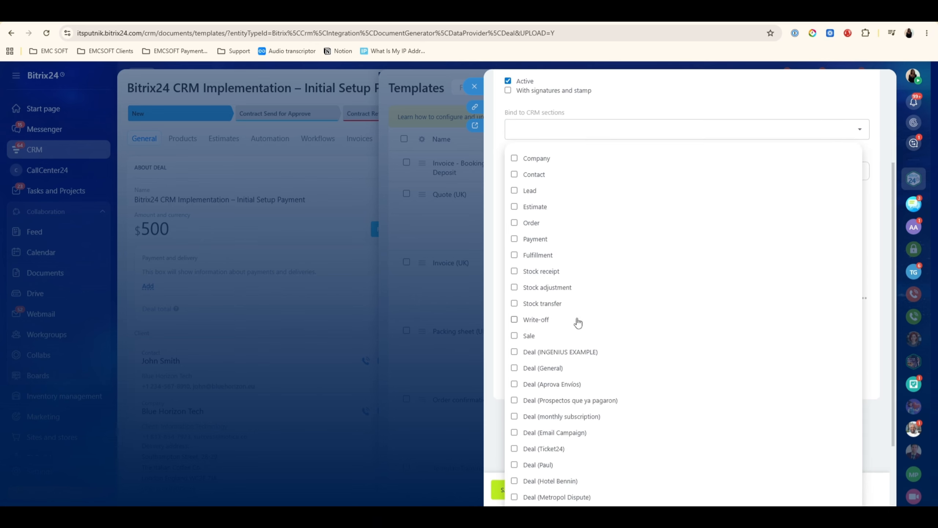
click(514, 367)
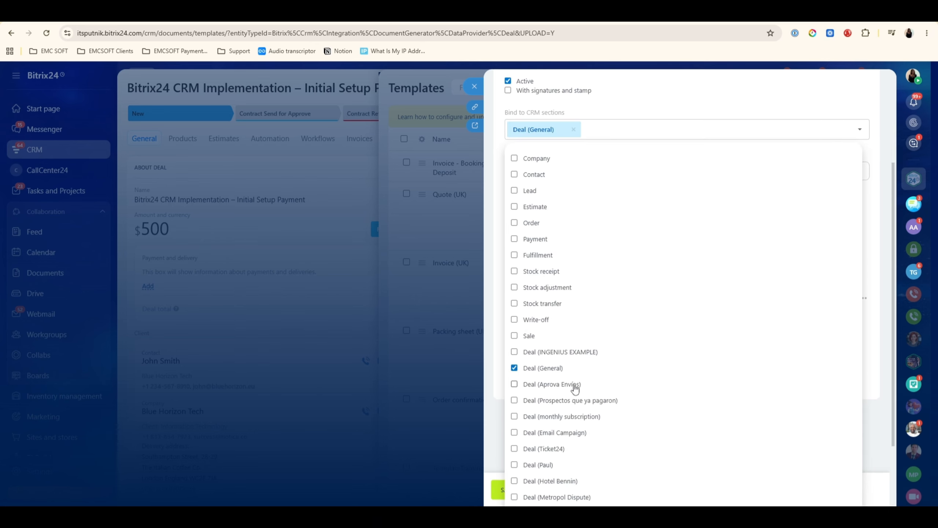
scroll(569, 195, down, 3)
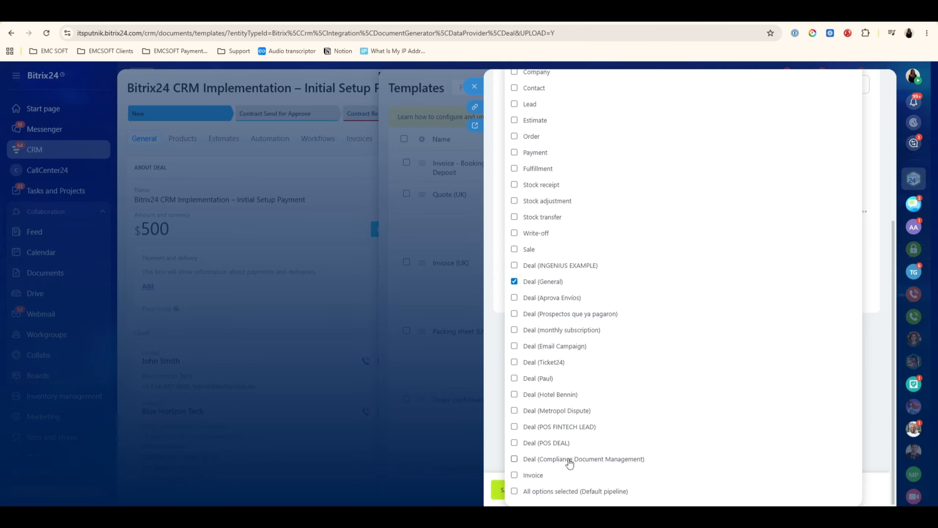
scroll(583, 425, up, 7)
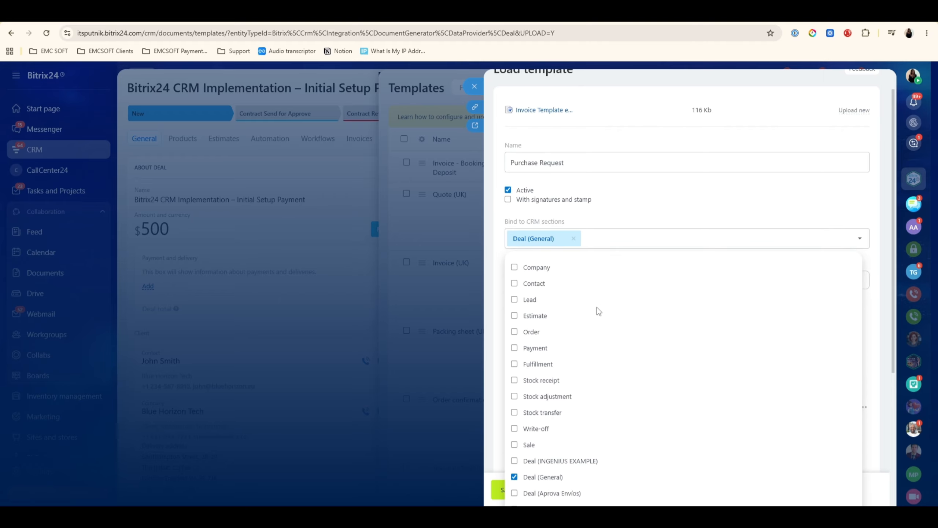
click(619, 212)
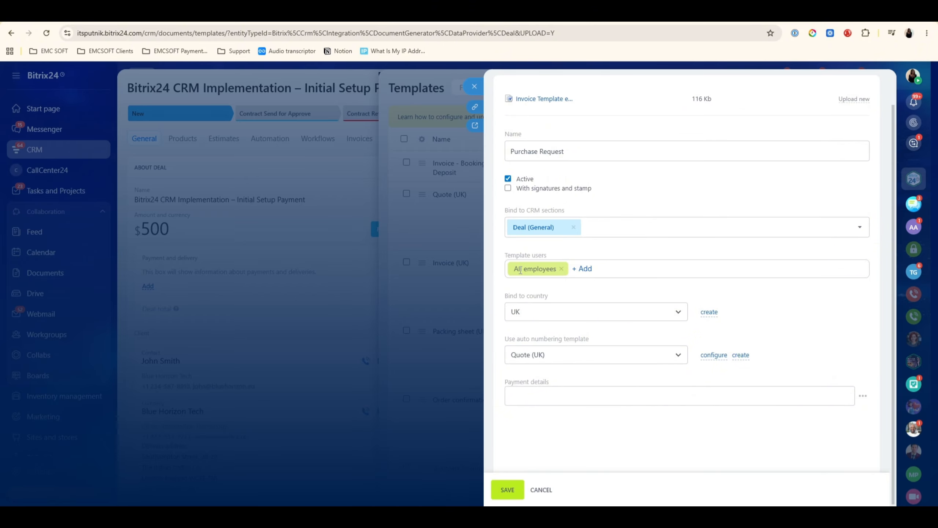
- Review the choices for template users, country binding and auto numbering template, leaving the selections as they are
click(583, 269)
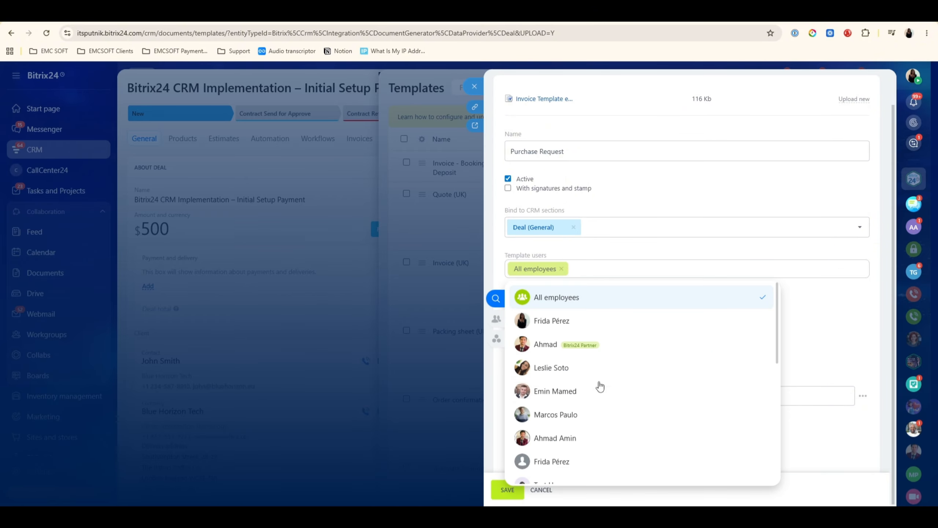
click(496, 318)
click(571, 302)
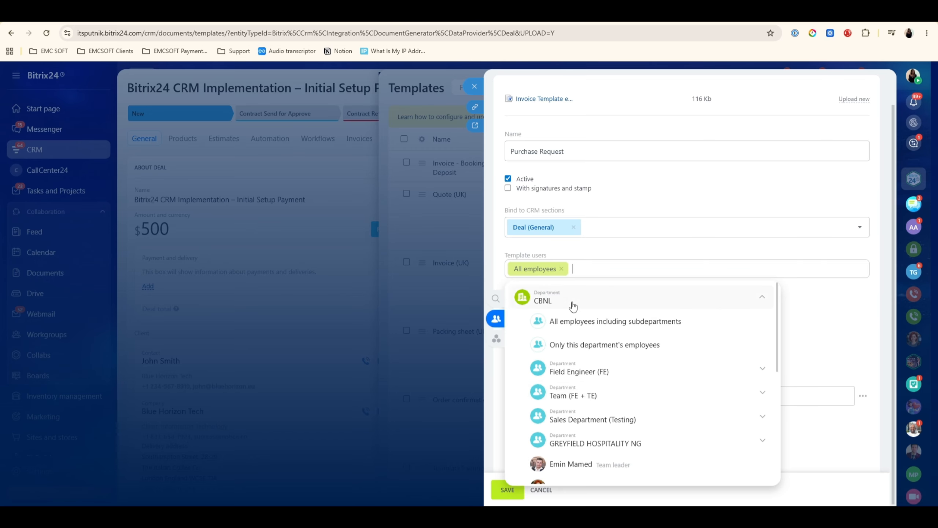
click(840, 315)
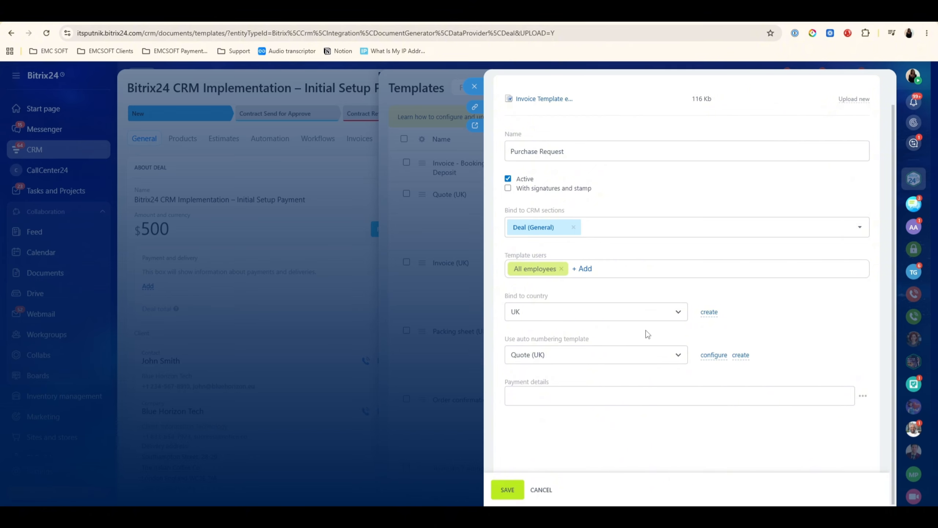
click(678, 315)
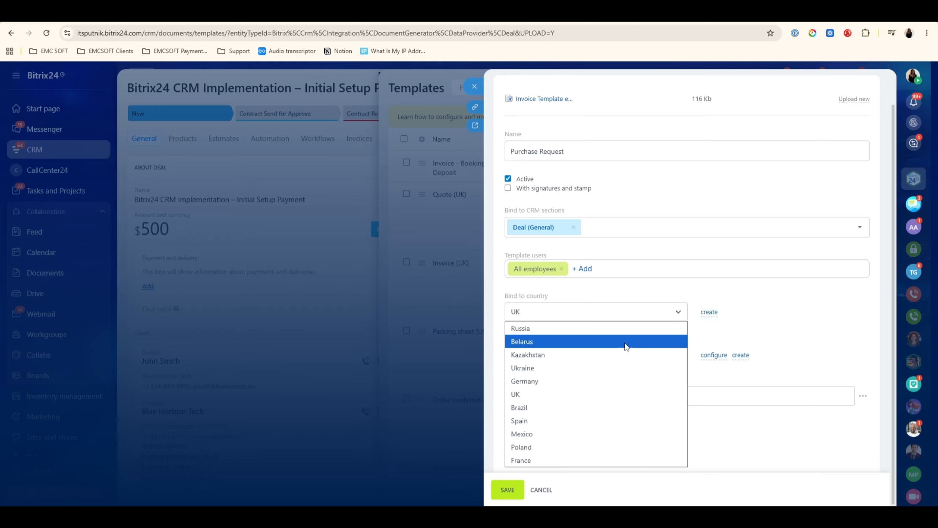
click(754, 315)
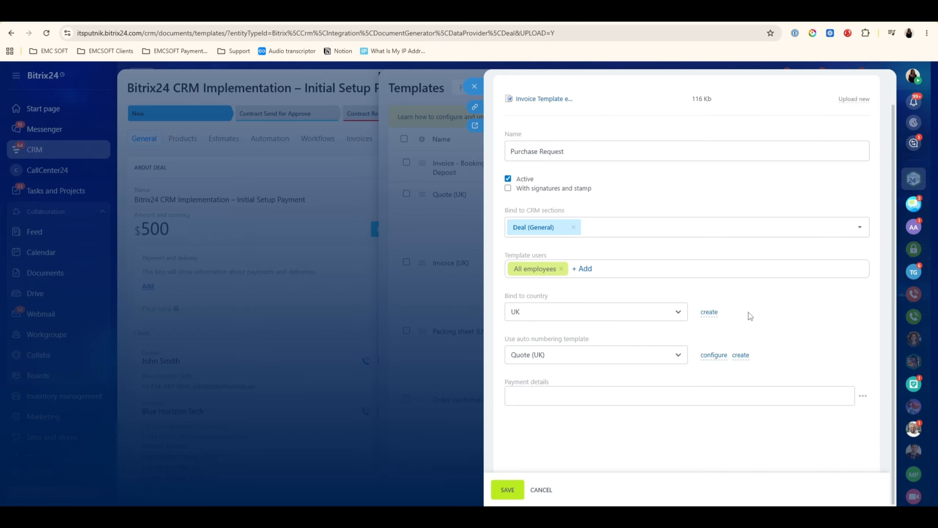
click(661, 360)
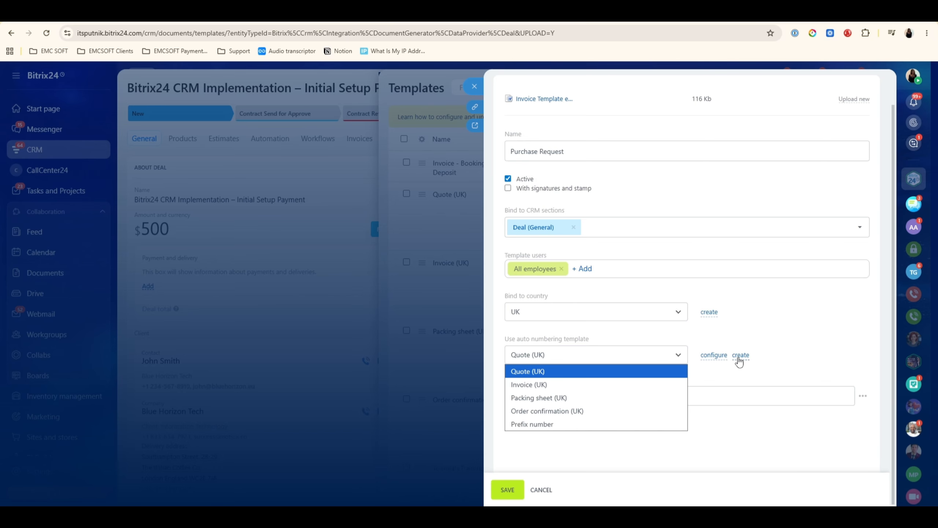
click(761, 364)
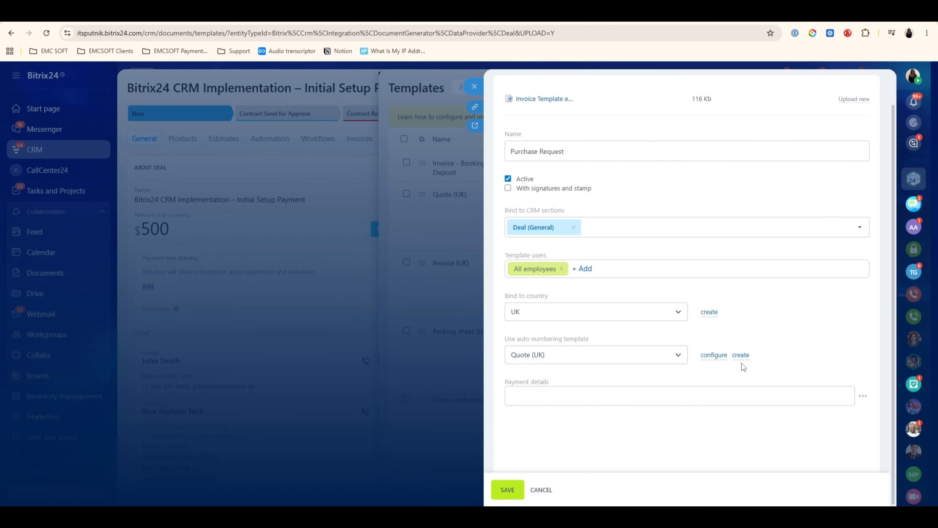
- Save the Purchase Request template with the payment details left empty and locate it in the template list
click(615, 389)
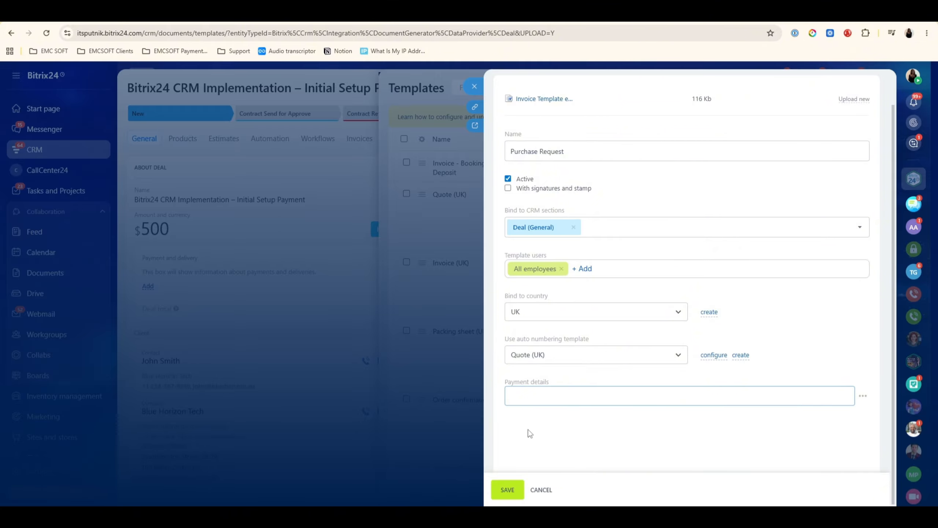
click(520, 487)
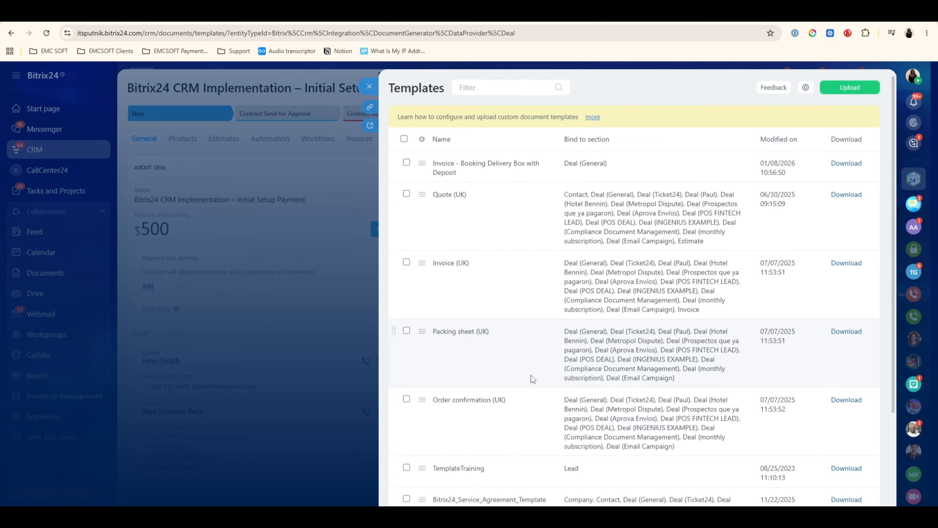
scroll(531, 379, down, 3)
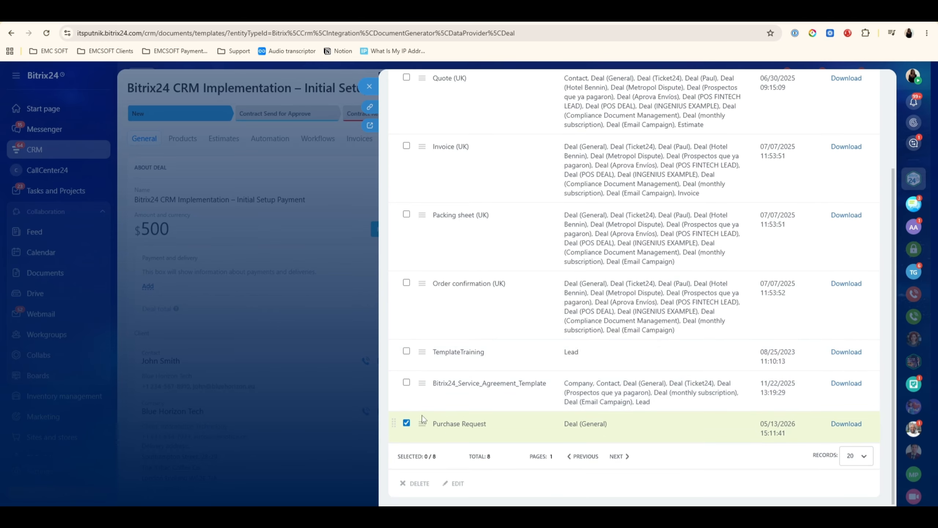
- Return to the deal, reload it and generate a document from the Purchase Request template
click(369, 86)
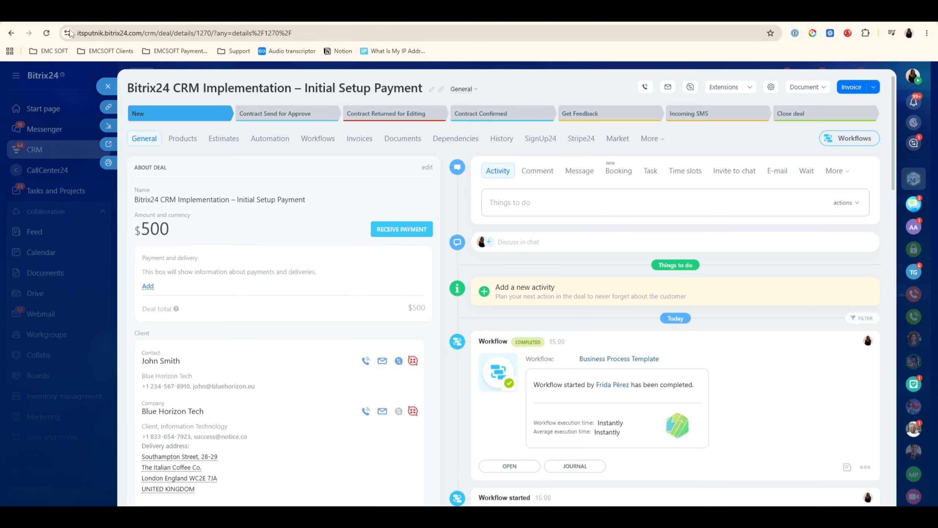
click(46, 33)
click(809, 86)
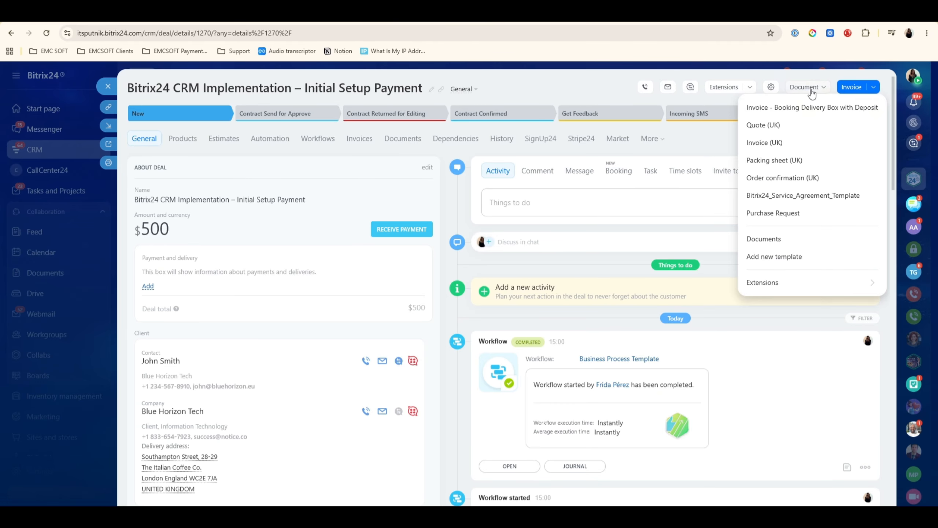
click(800, 210)
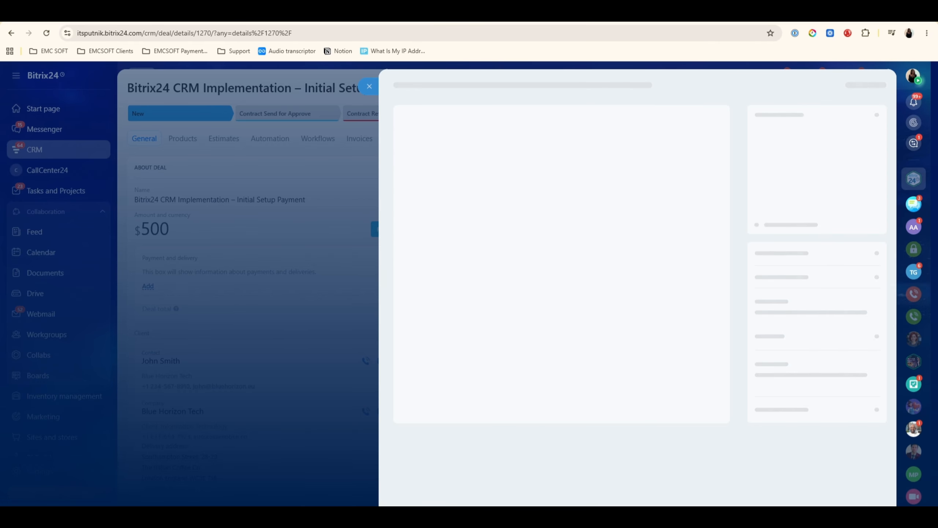
- Check the generated payment request from client information to approval, and the payment fields in the deal card
scroll(601, 243, down, 1)
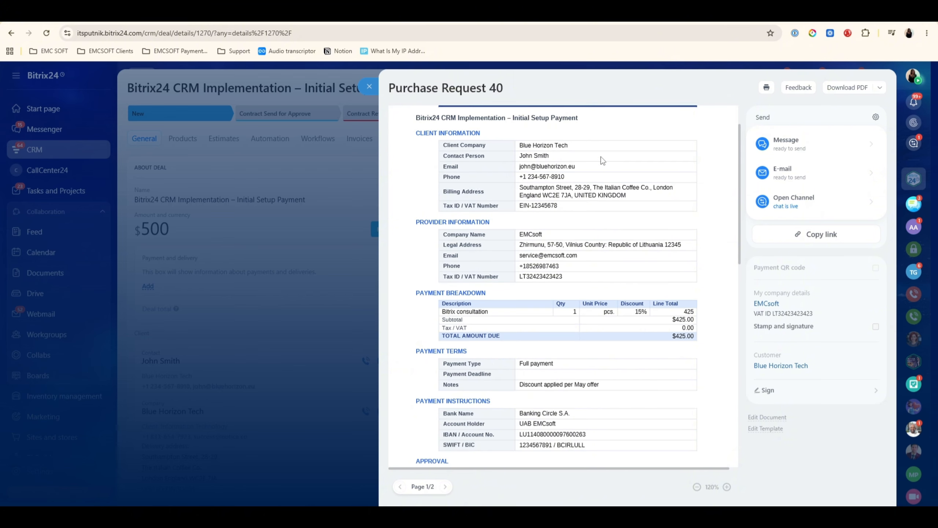
scroll(538, 252, down, 1)
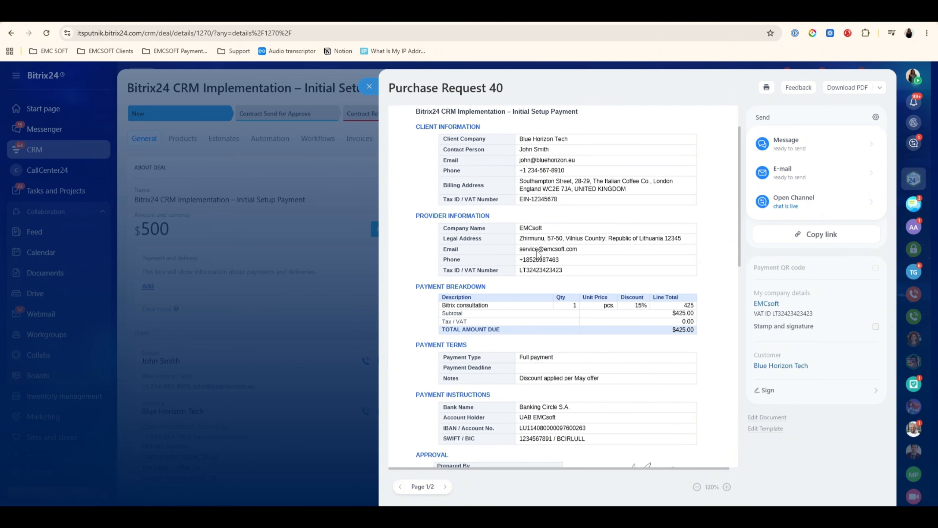
scroll(537, 253, down, 2)
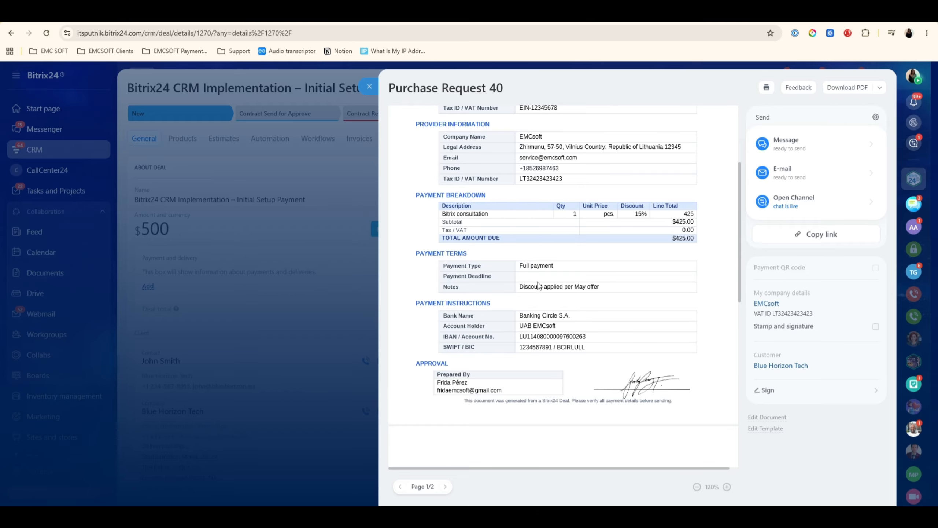
scroll(538, 285, down, 2)
scroll(550, 212, up, 1)
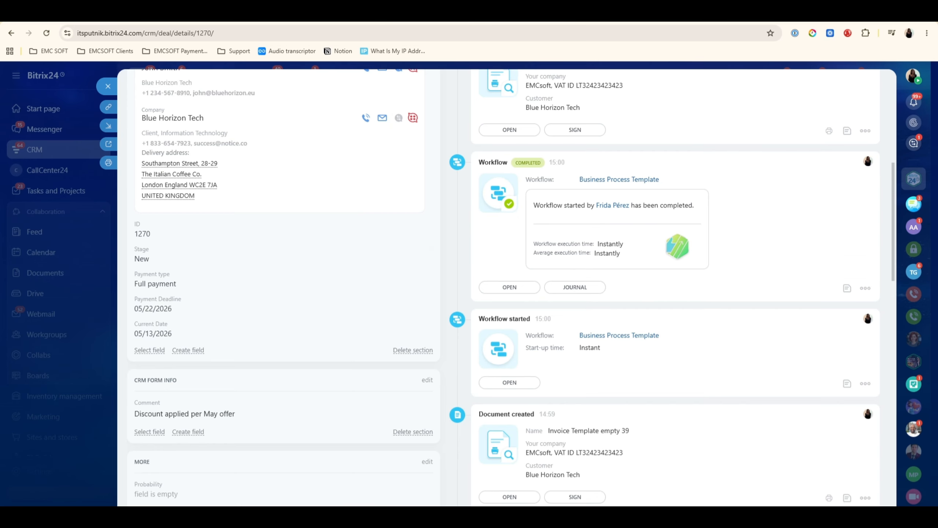
scroll(125, 408, down, 1)
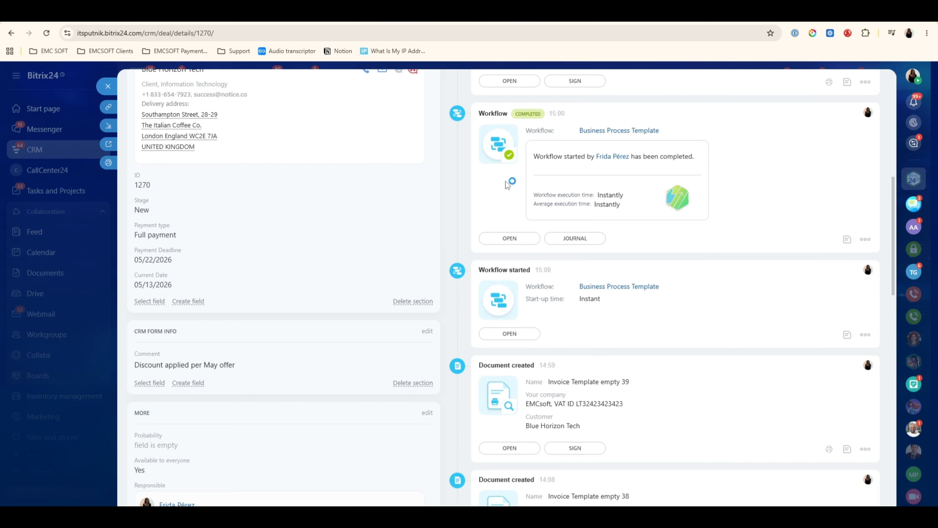
- Leave the deal without scheduling a next step and examine EMCsoft's SWIFT and BIC in the company details of the Bitrix24 settings
click(109, 85)
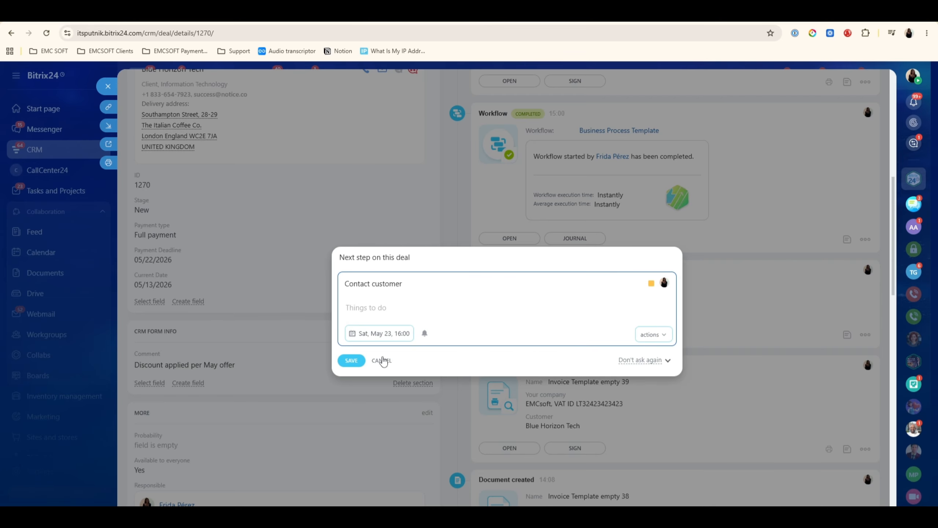
click(382, 361)
mouse_move(756, 78)
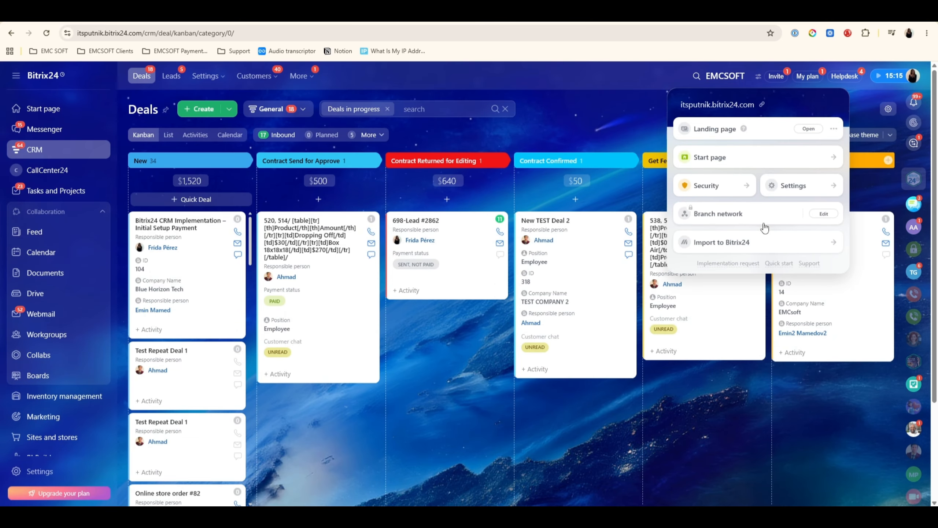
click(799, 190)
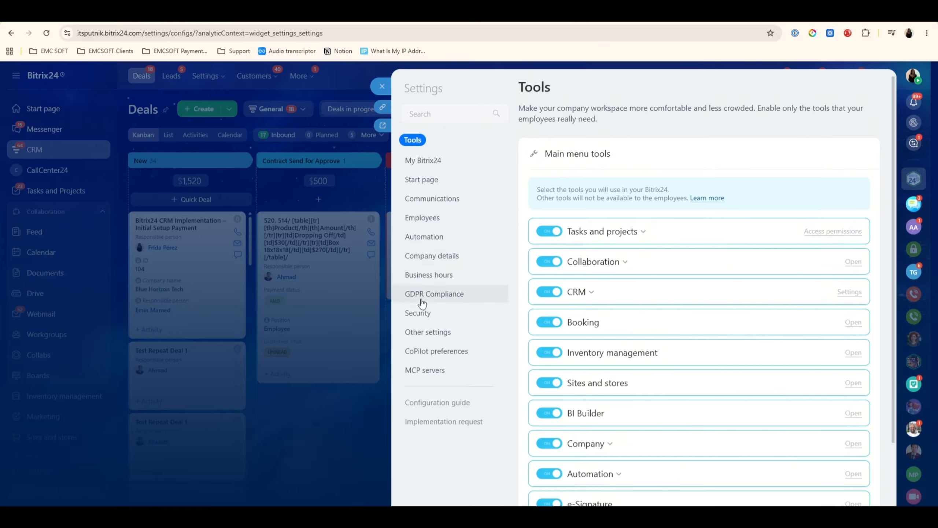
click(430, 256)
scroll(732, 293, down, 6)
scroll(732, 294, down, 3)
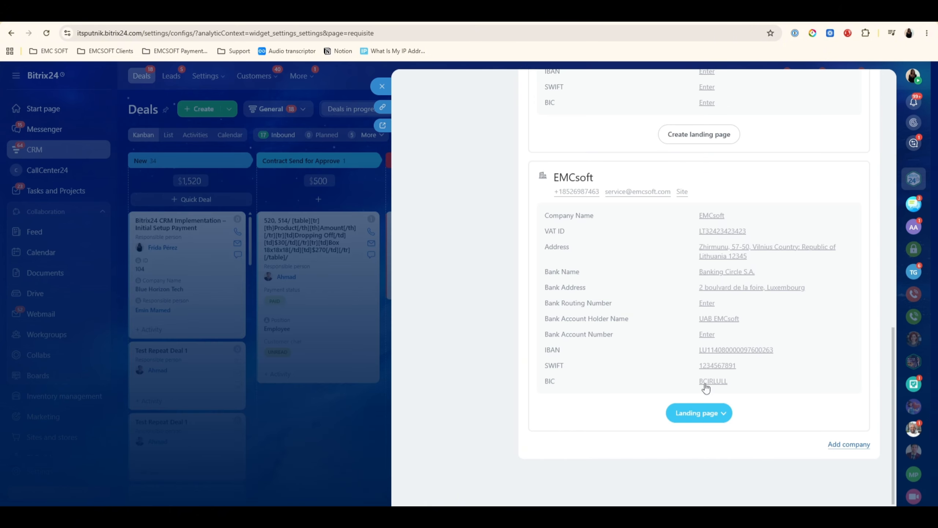
drag(699, 365, 747, 384)
click(624, 468)
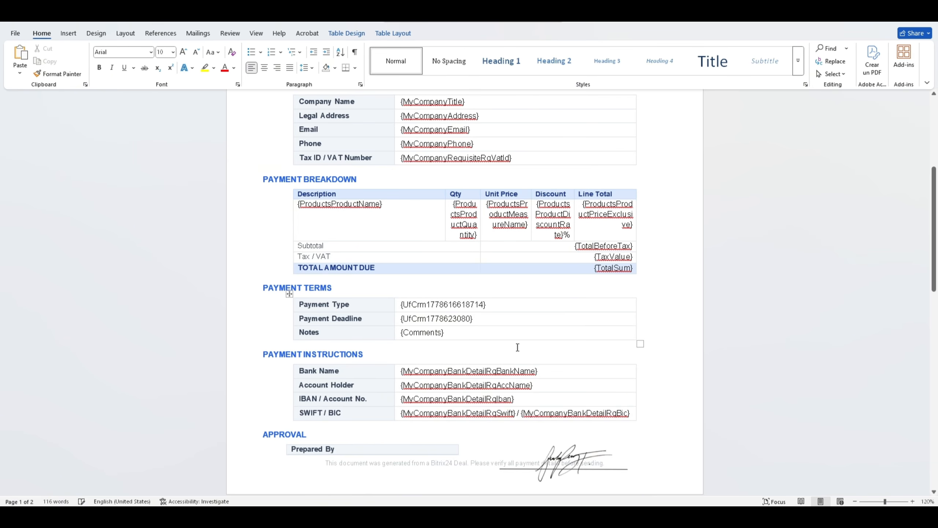
- Compare the Word template's codes with the regenerated Purchase Request document, checking its payment terms and approval section
click(755, 283)
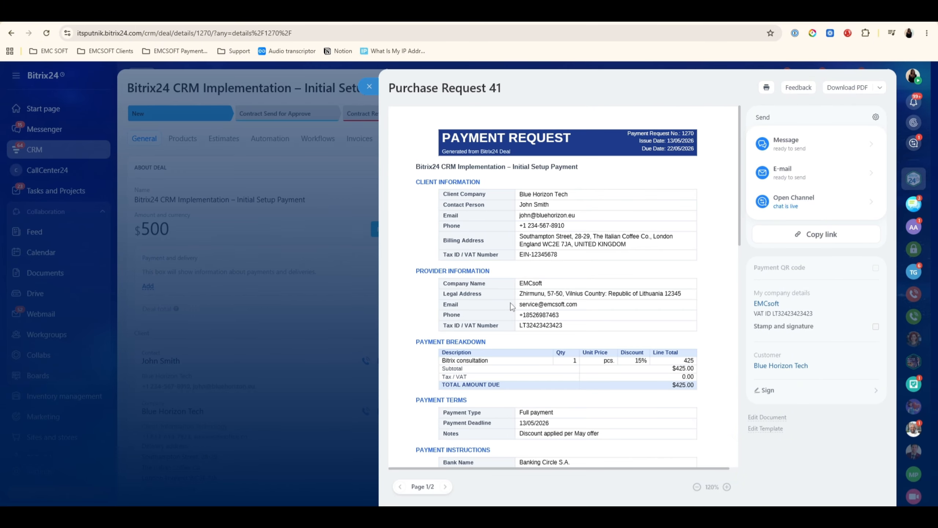
scroll(517, 310, down, 5)
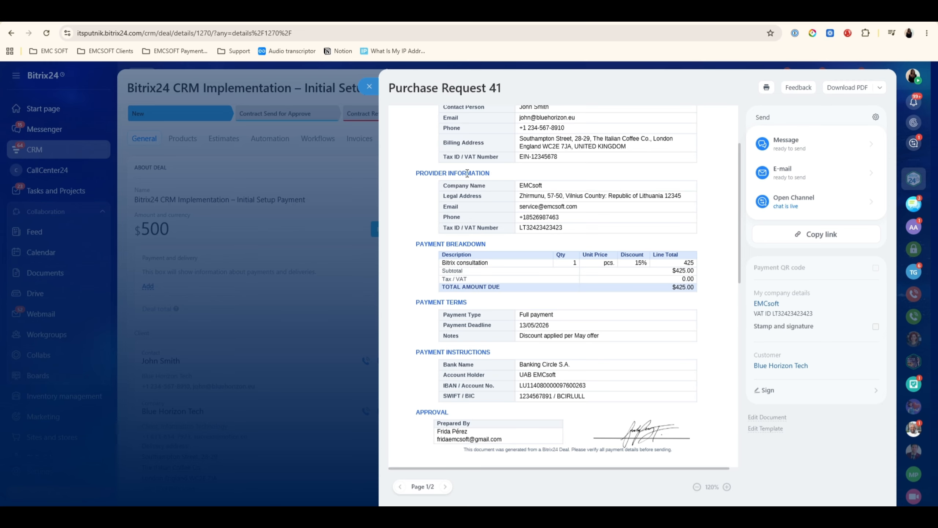
scroll(466, 173, up, 3)
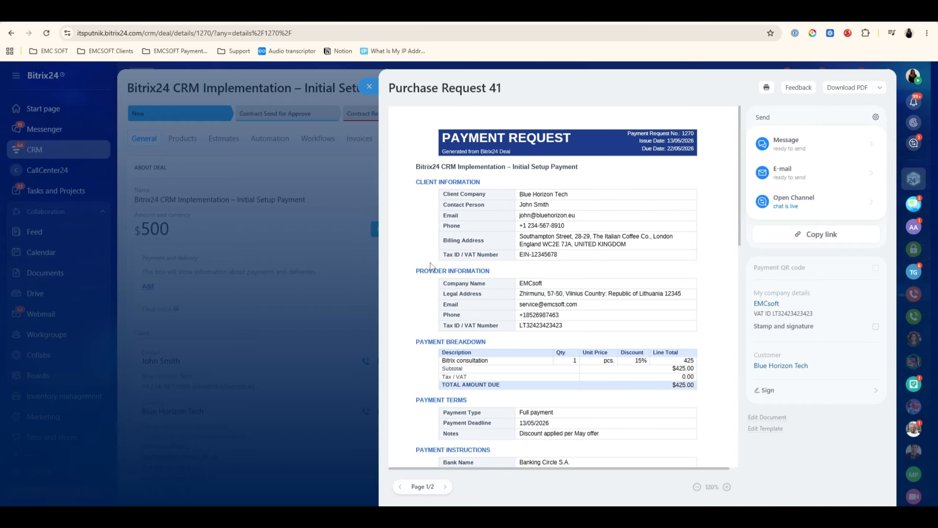